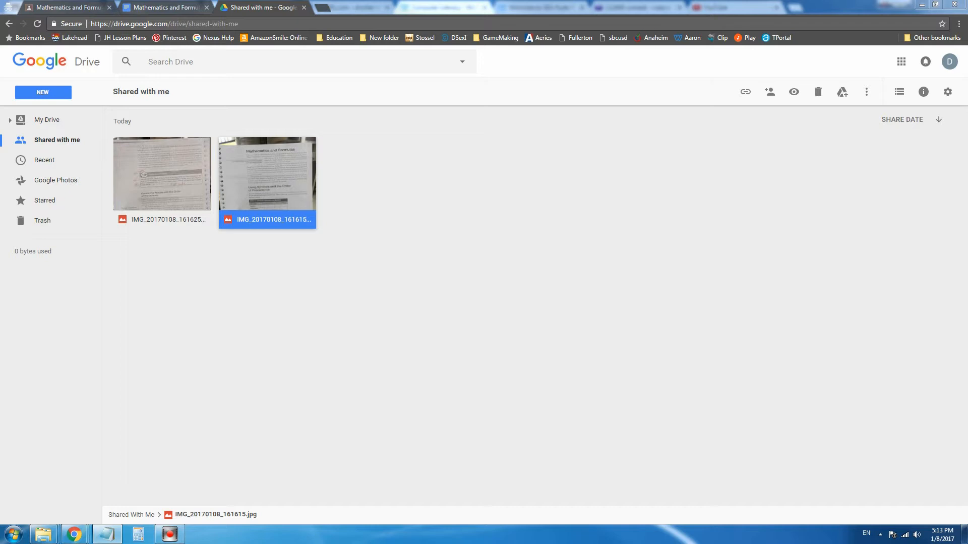
Step: Examine the textbook page photo IMG_20170108_161615.jpg and return to the blank Mathematics and Formulas document
double_click(284, 168)
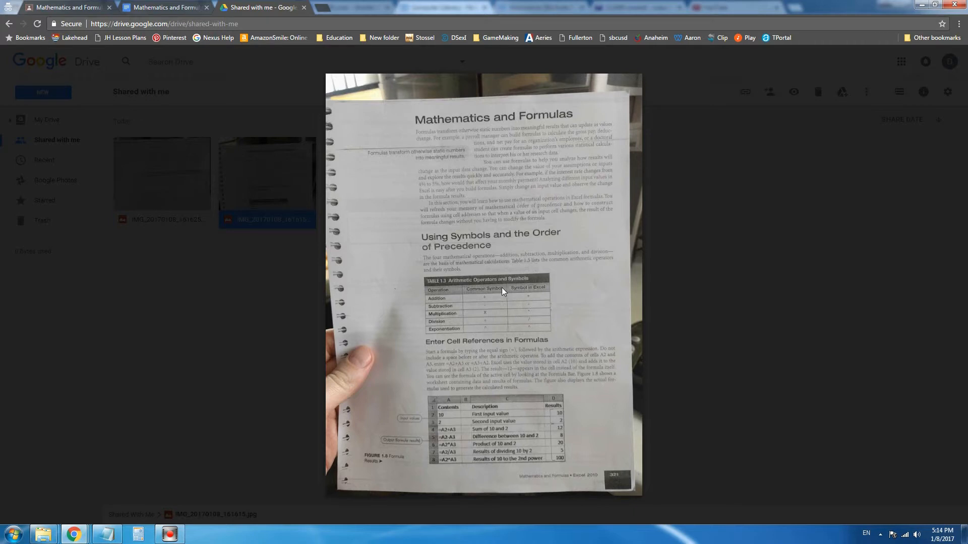
click(727, 289)
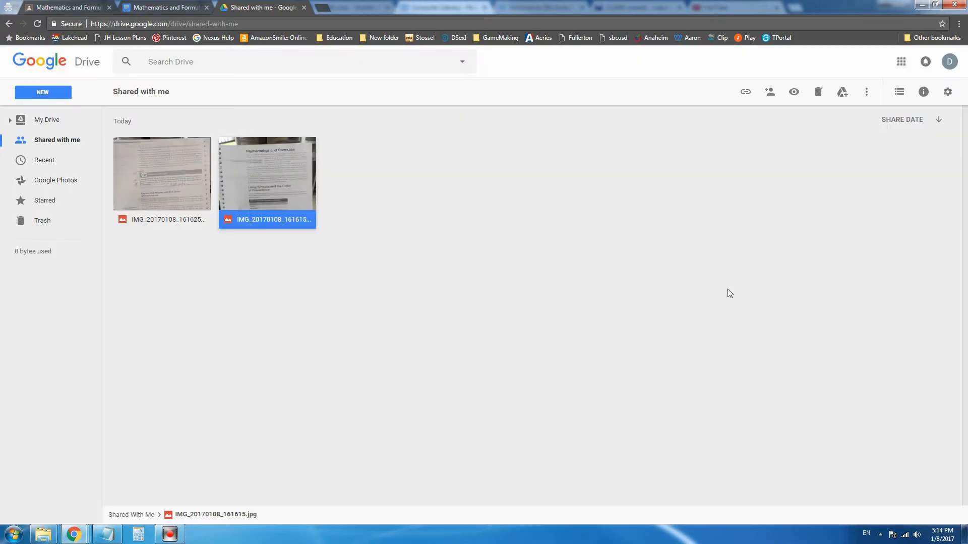
click(156, 10)
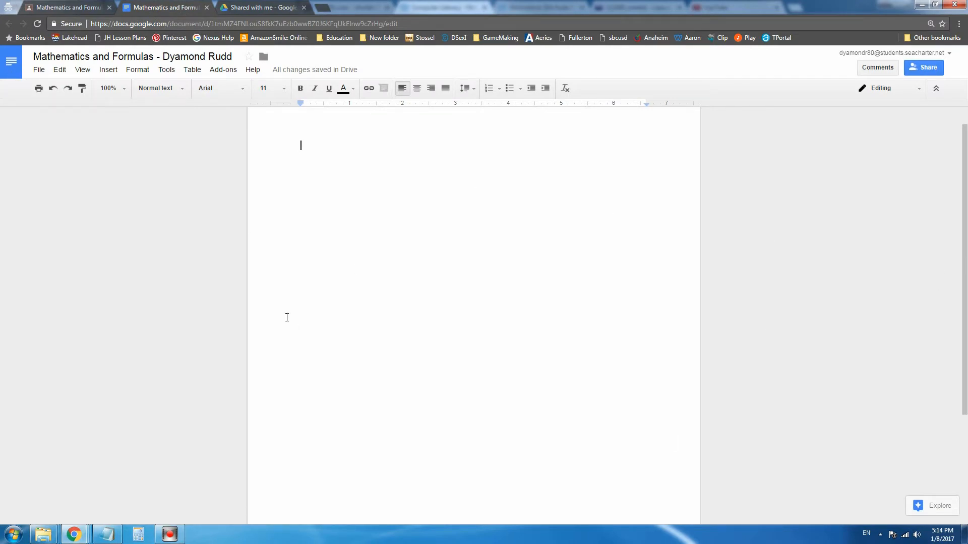
Step: Bring up the Mathematics and Formulas.txt file in Notepad over the document and turn off Word Wrap
click(108, 536)
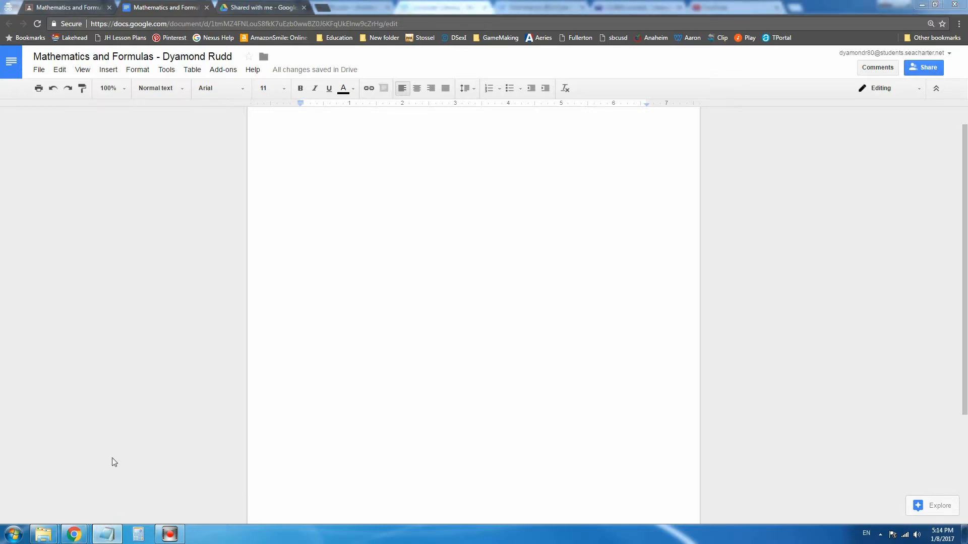
click(109, 536)
click(112, 540)
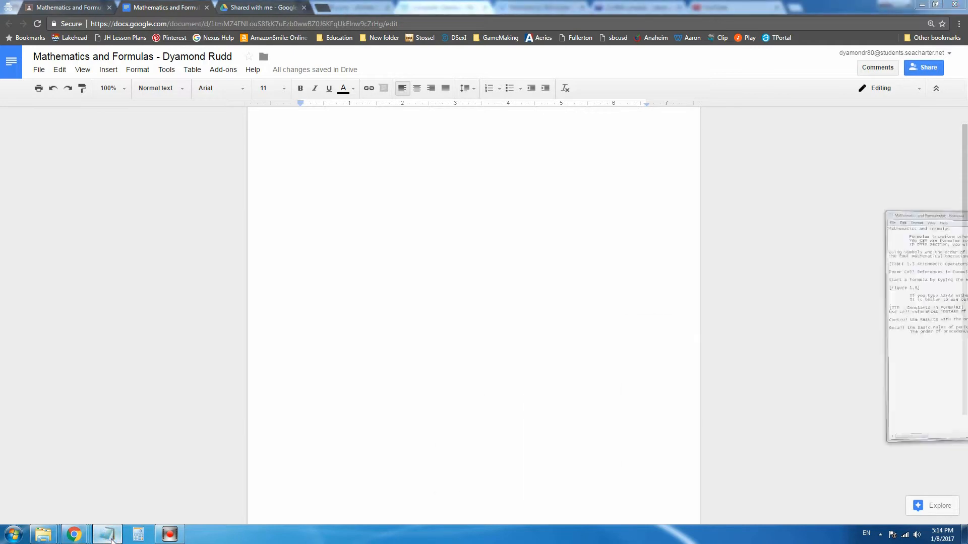
drag(967, 30, 432, 98)
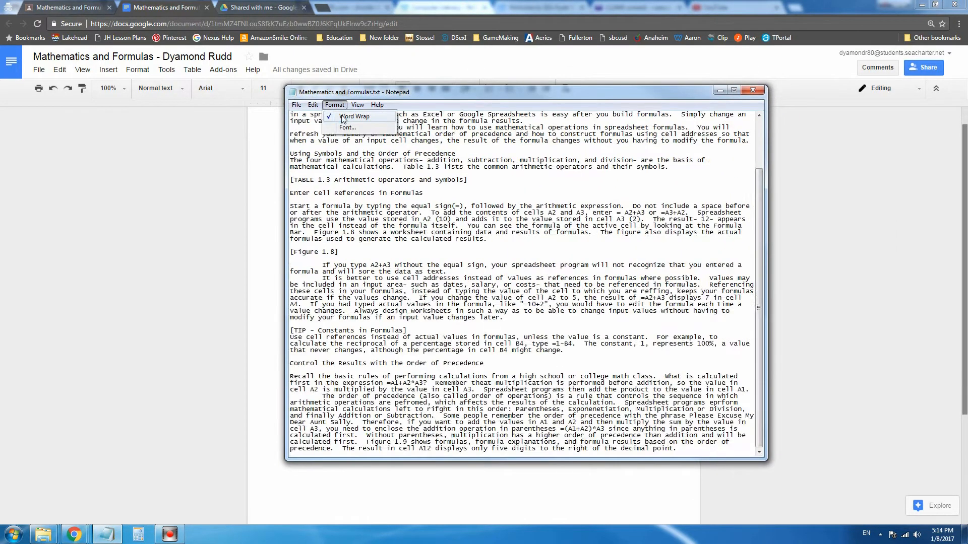
click(342, 117)
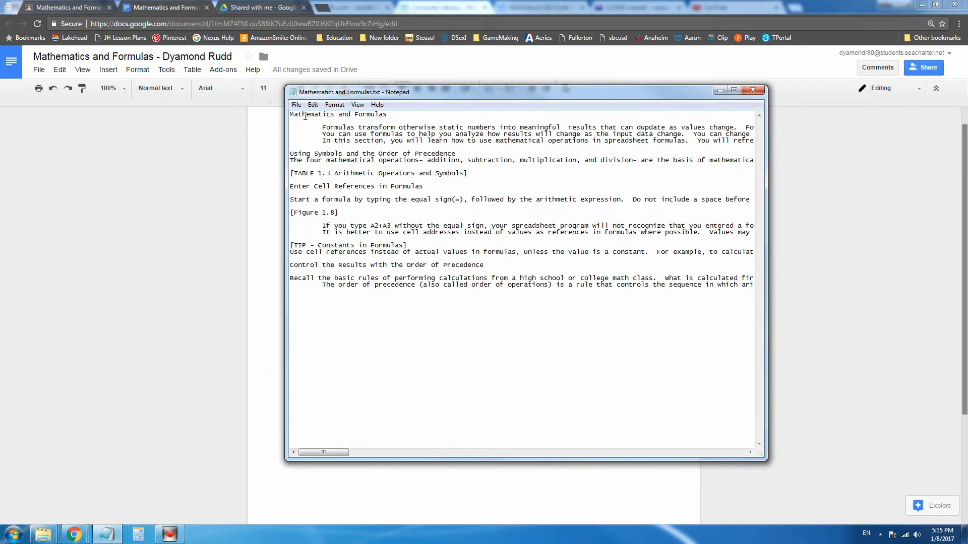
Step: Copy the entire text of Mathematics and Formulas.txt and paste it into the blank Google Docs document
key(ctrl+a)
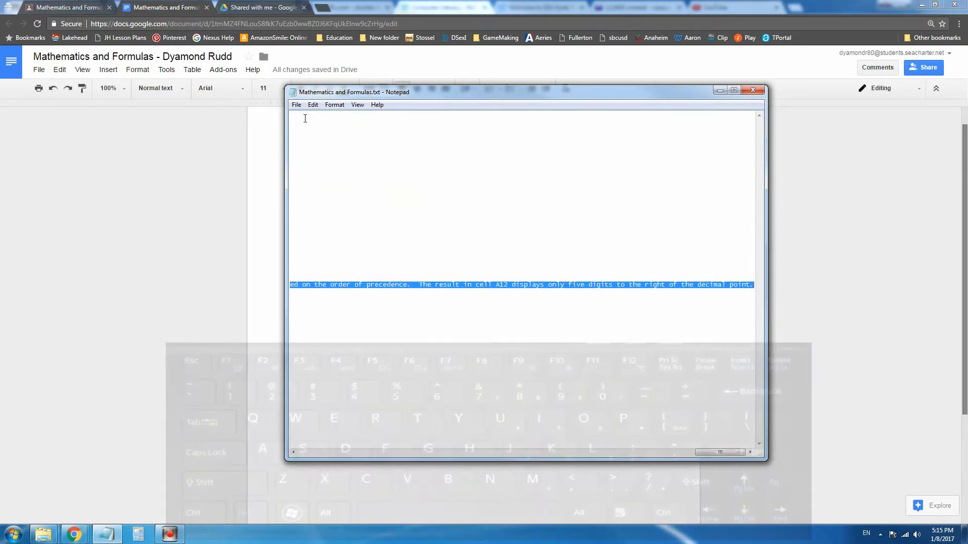
key(ctrl+c)
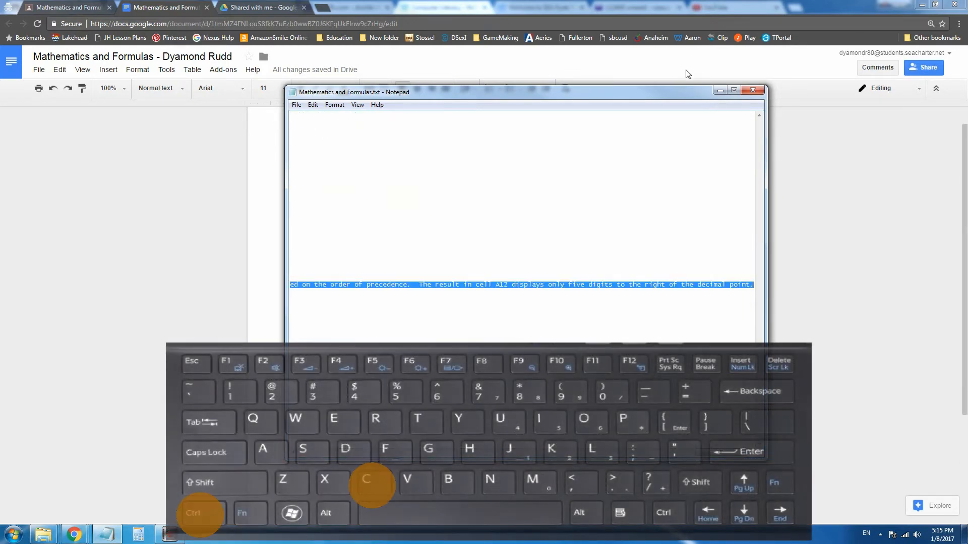
click(719, 91)
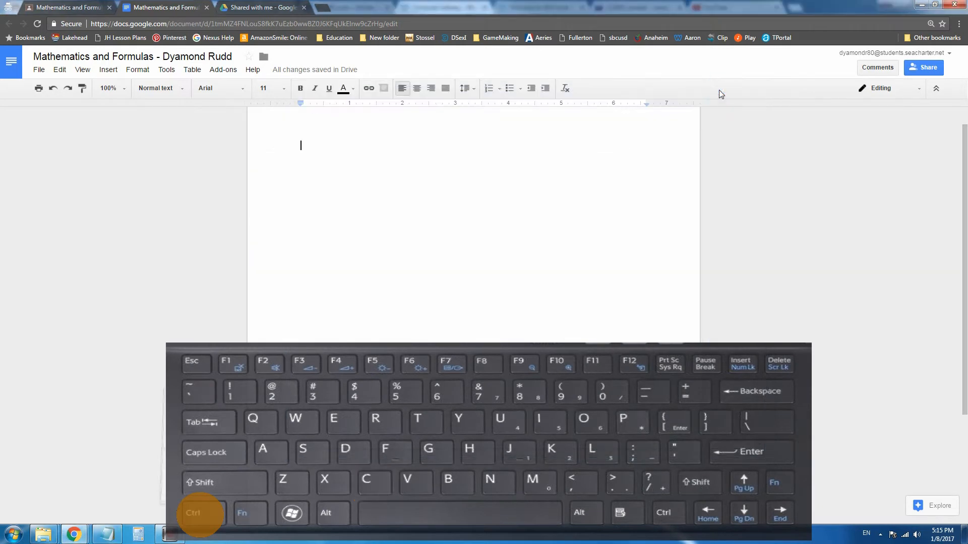
key(ctrl+v)
click(337, 167)
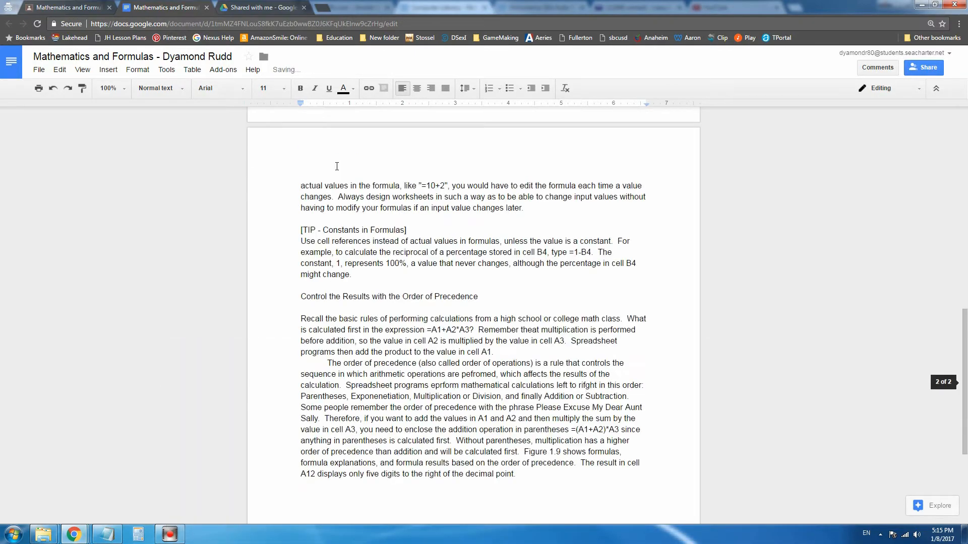
scroll(367, 233, up, 11)
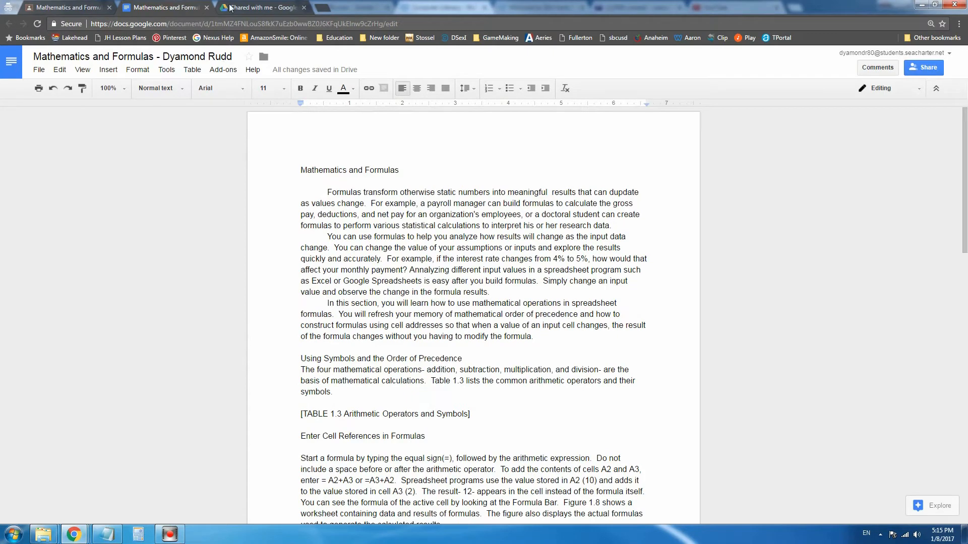
Step: Review the layout of the textbook page in IMG_20170108_161615.jpg on Google Drive and return to the document
click(240, 8)
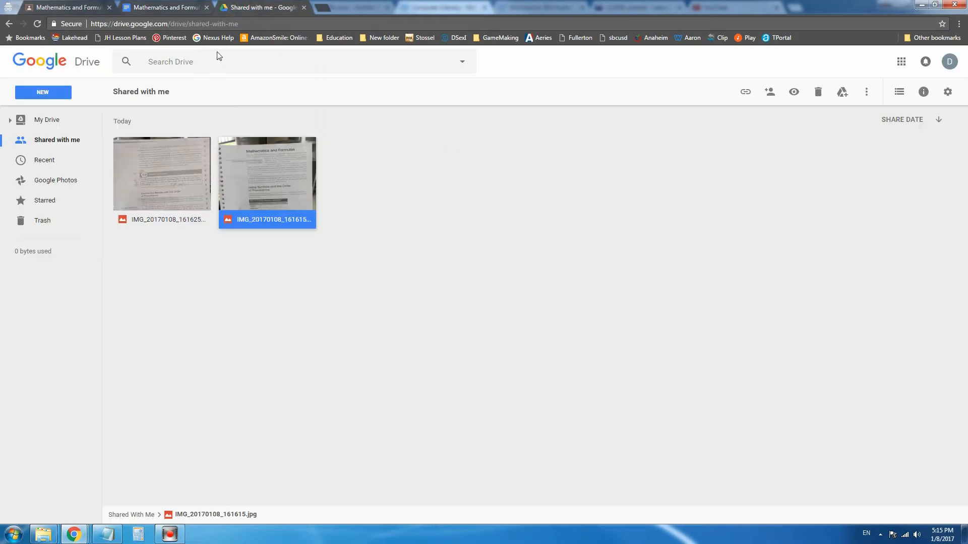
double_click(264, 176)
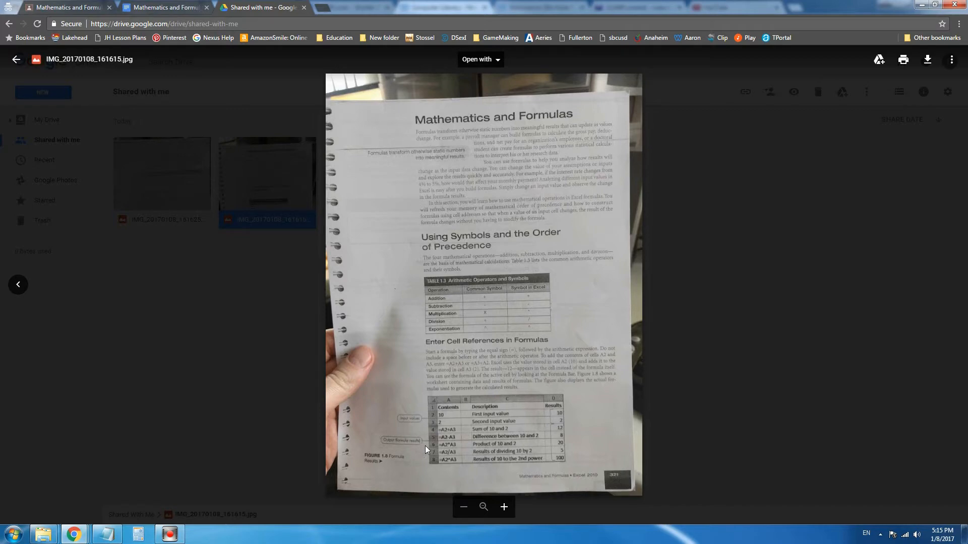
click(745, 313)
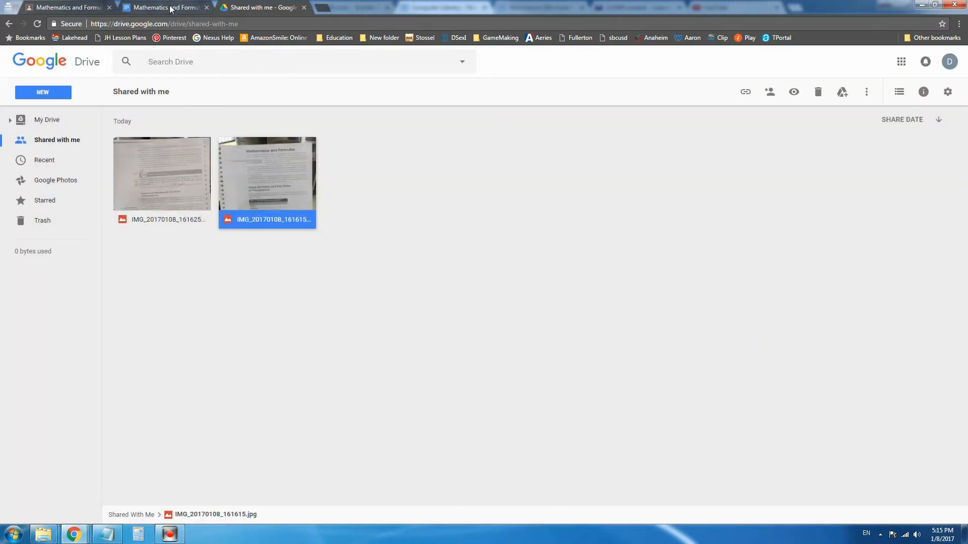
click(172, 9)
drag(301, 168, 510, 487)
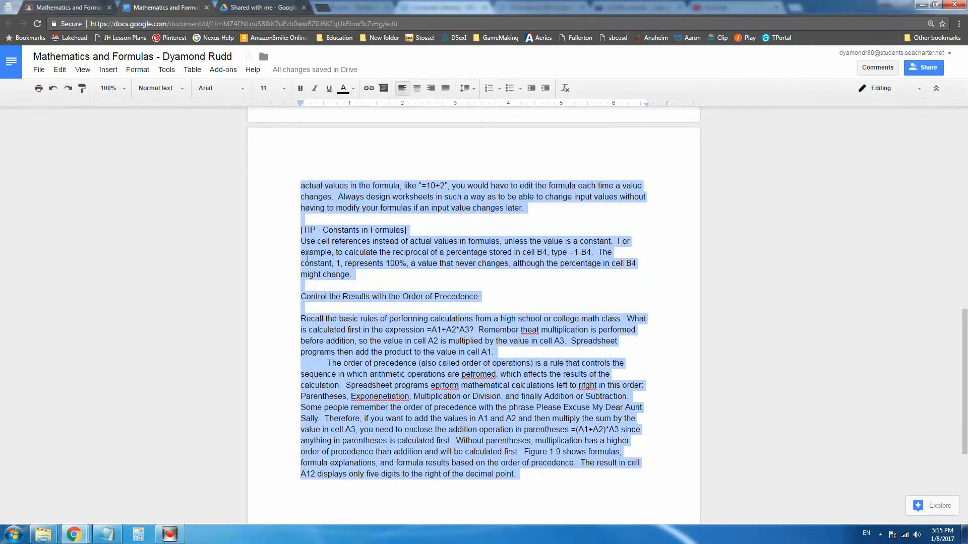
scroll(308, 259, up, 15)
click(357, 184)
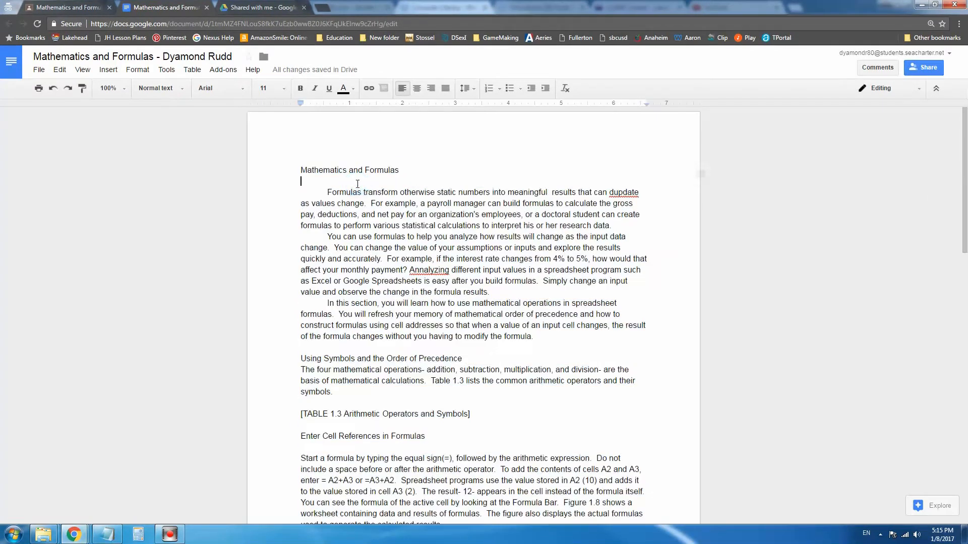
Step: Set the left indent of the entire document text to about 1 inch on the ruler
click(302, 170)
key(ctrl+a)
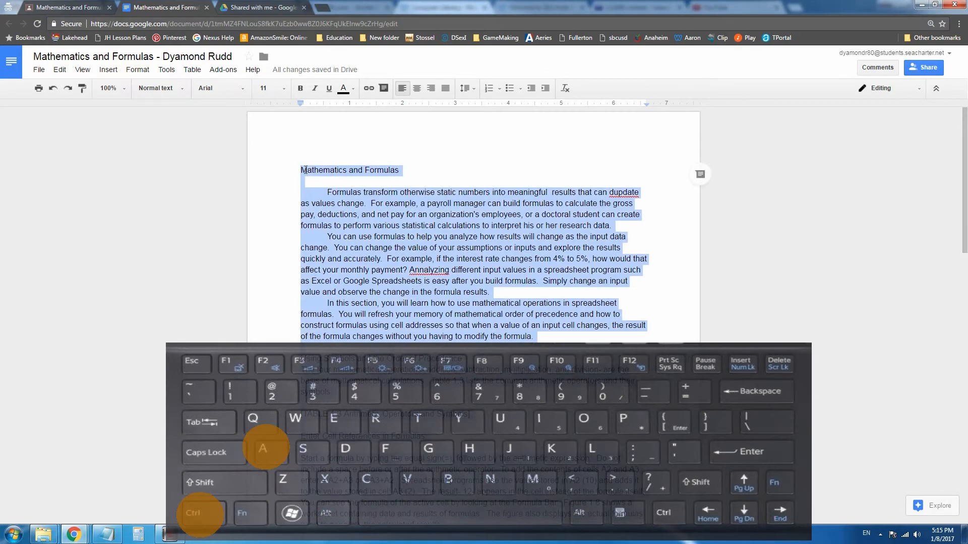
scroll(365, 237, down, 9)
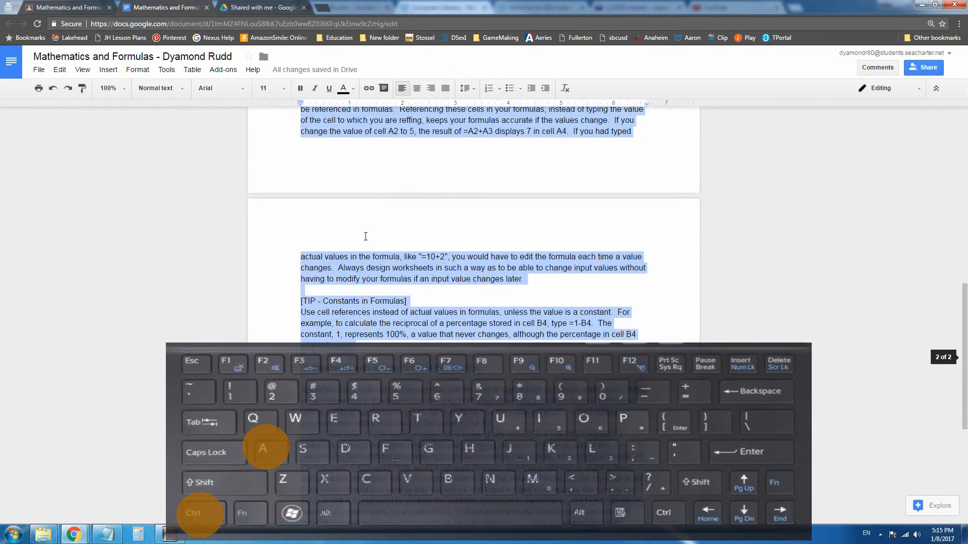
scroll(365, 236, down, 5)
scroll(366, 236, up, 14)
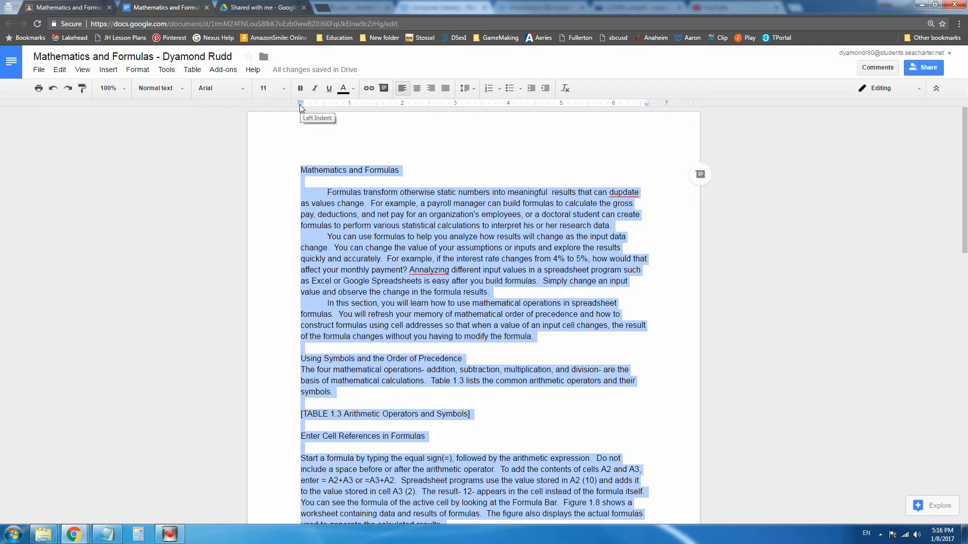
drag(299, 106, 351, 108)
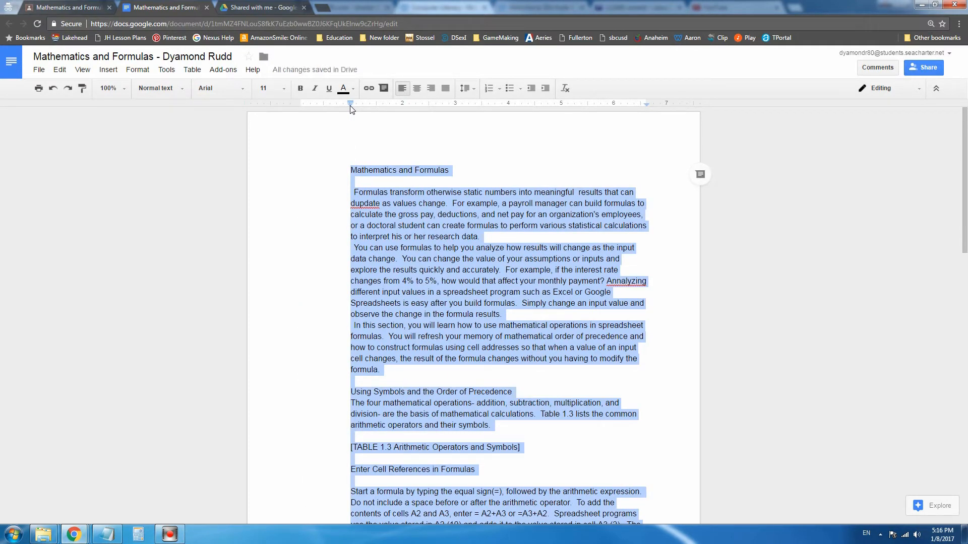
click(403, 186)
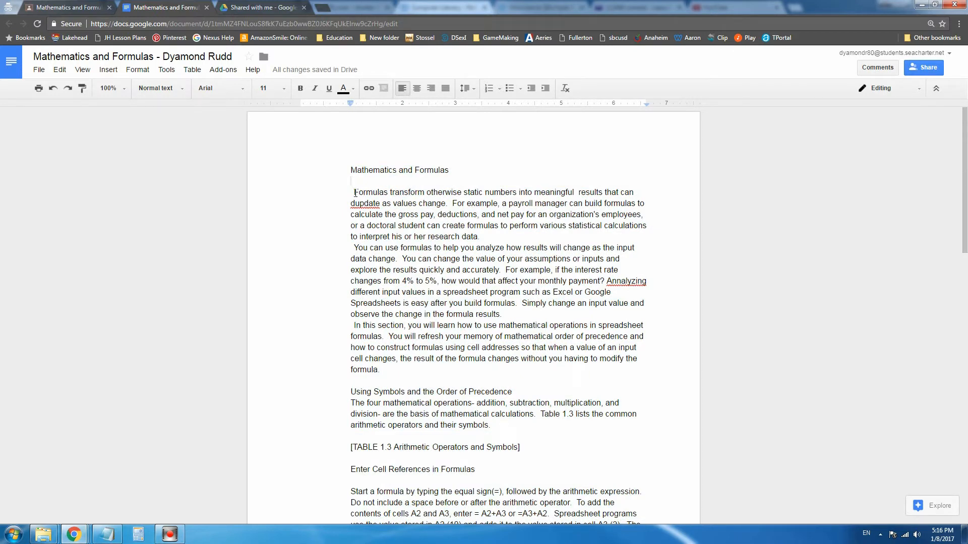
Step: Remove the first-line indent from the opening body paragraph and indent the first lines of the second and third paragraphs by one tab
click(355, 193)
key(BackSpace)
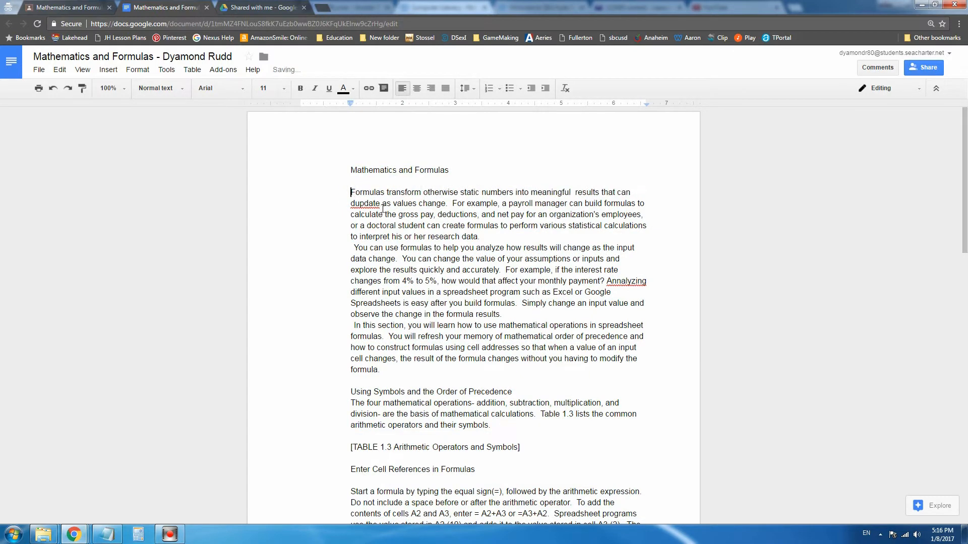
click(355, 248)
key(Tab)
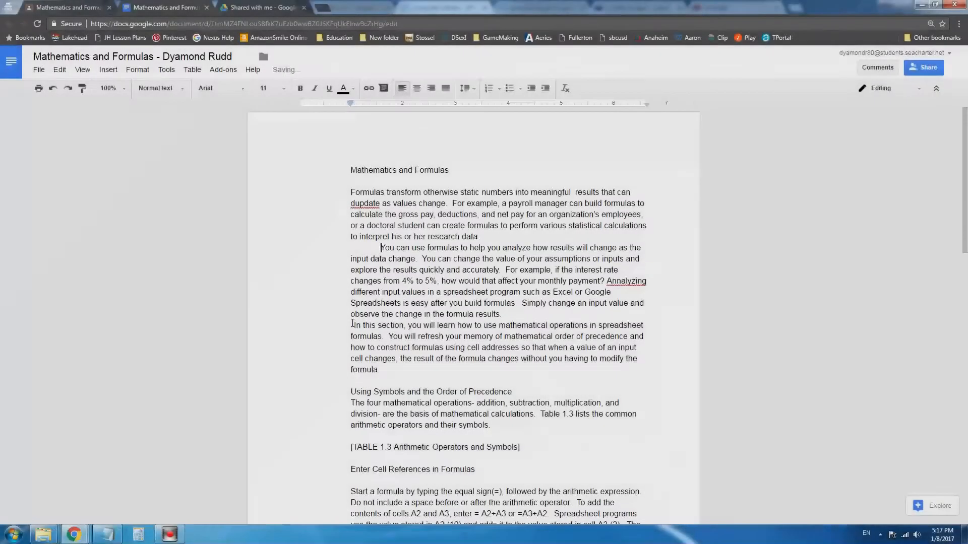
click(353, 324)
click(353, 324)
key(Tab)
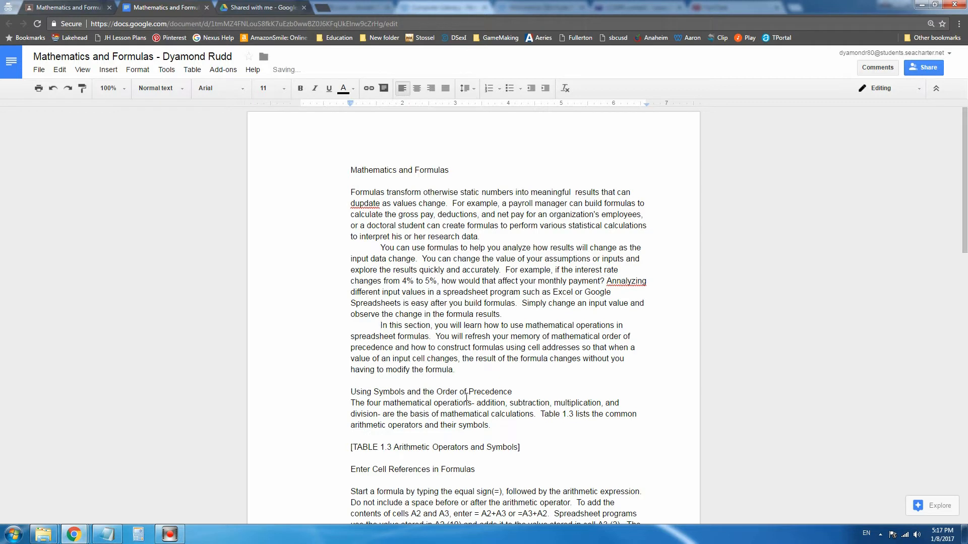
Step: Insert a blank line below the heading "Using Symbols and the Order of Precedence"
click(526, 393)
key(Return)
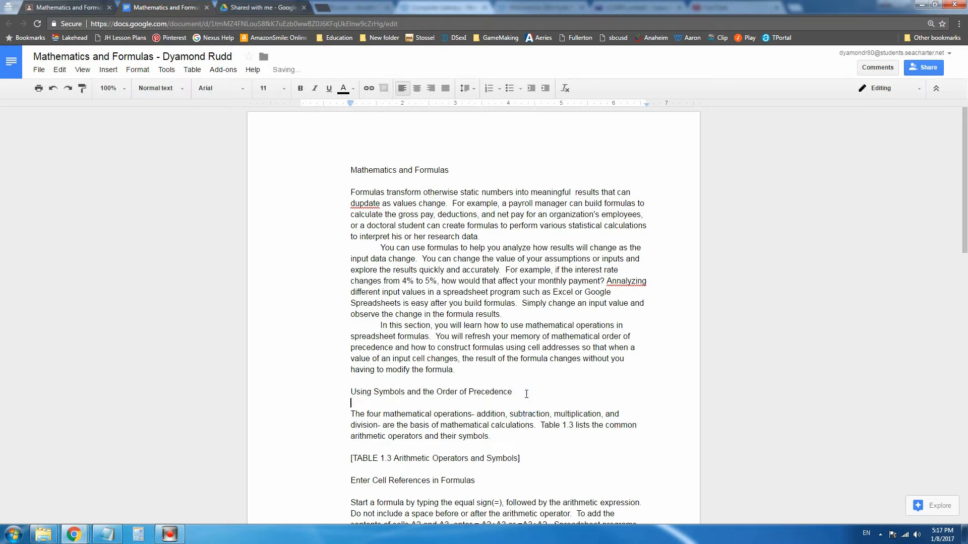
Step: Format the title "Mathematics and Formulas" with font size 18 and a dark cornflower blue text color
drag(350, 173, 471, 174)
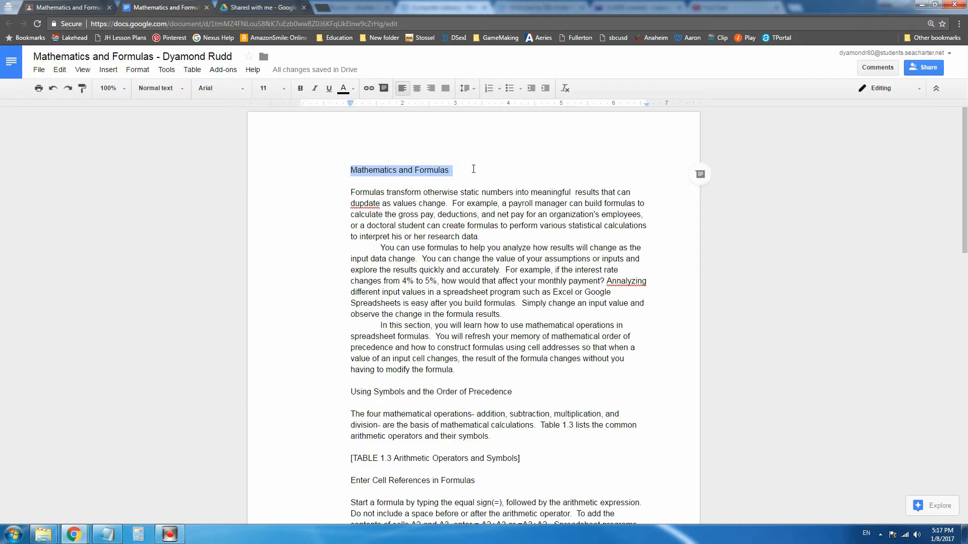
click(279, 88)
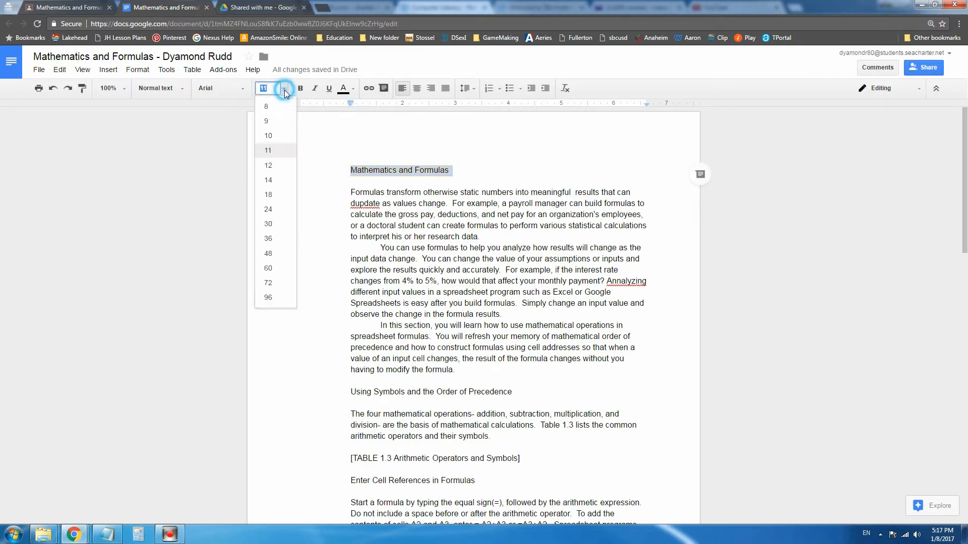
click(277, 195)
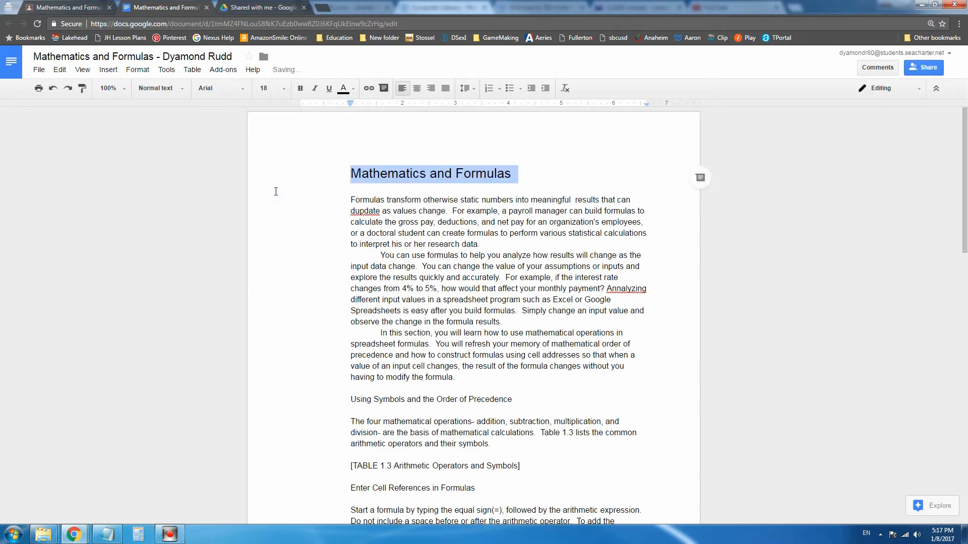
click(353, 93)
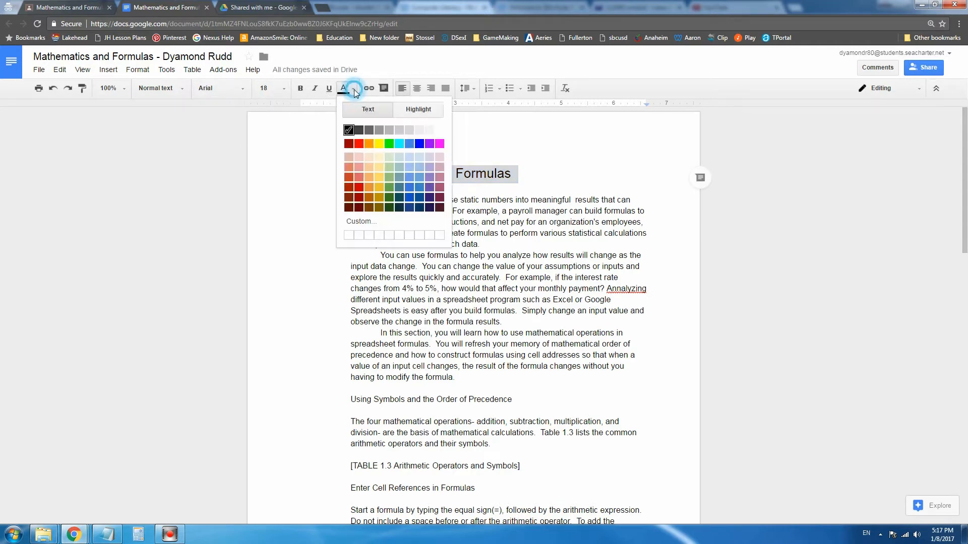
click(410, 197)
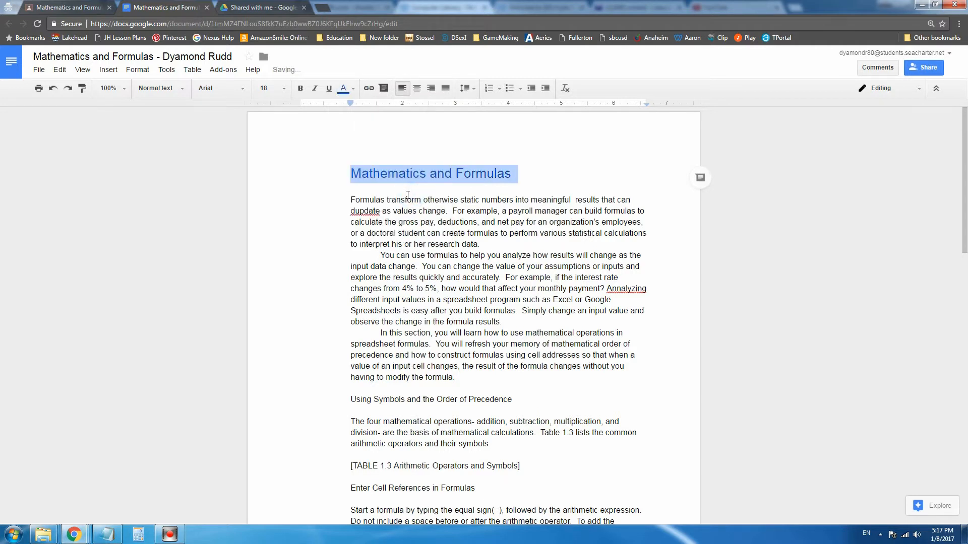
click(410, 175)
click(510, 174)
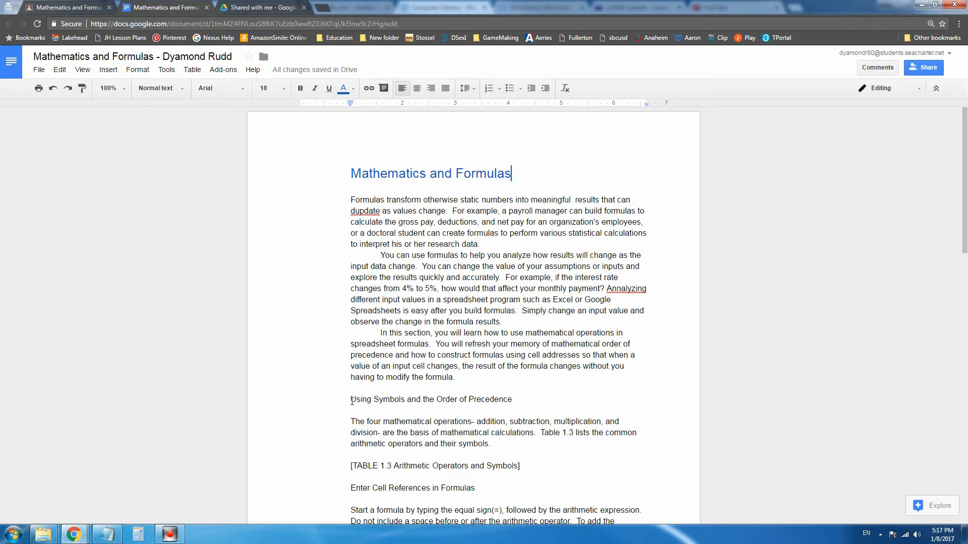
Step: Set the font size of the heading "Using Symbols and the Order of Precedence" to 14
drag(353, 400, 522, 403)
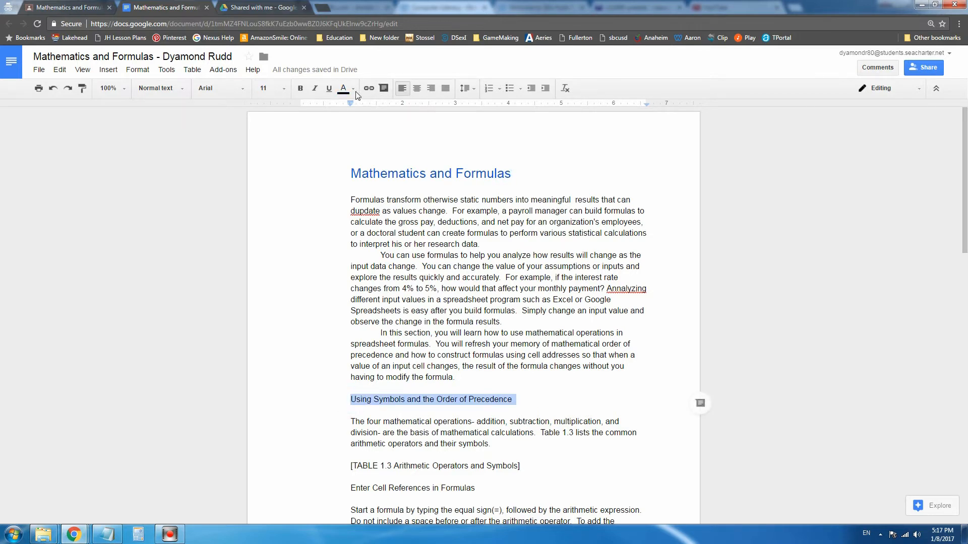
click(284, 88)
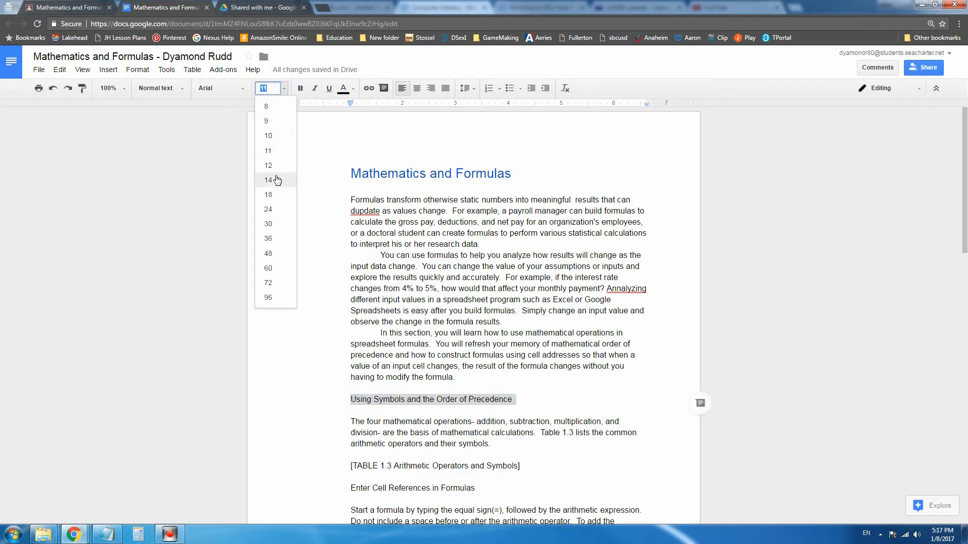
click(275, 180)
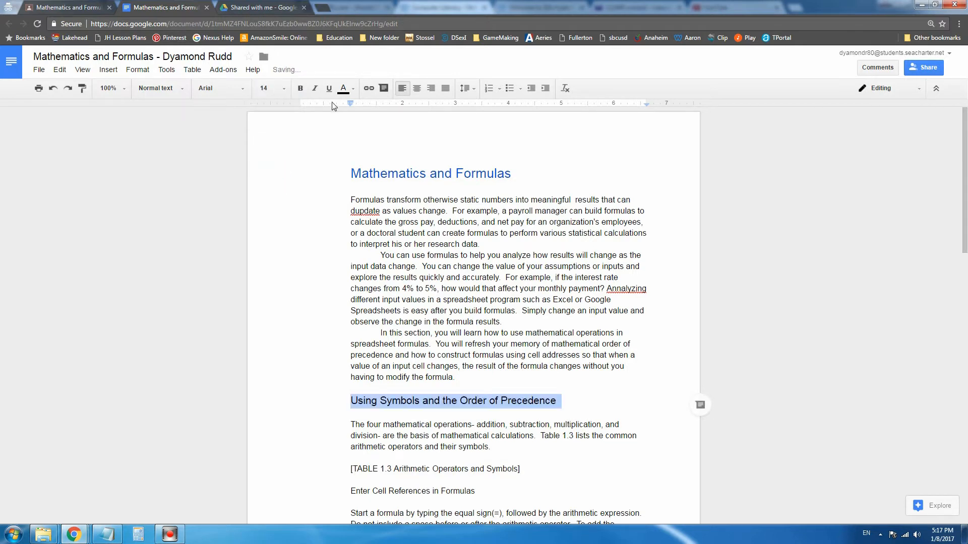
Step: Color the heading "Using Symbols and the Order of Precedence" dark red
click(344, 89)
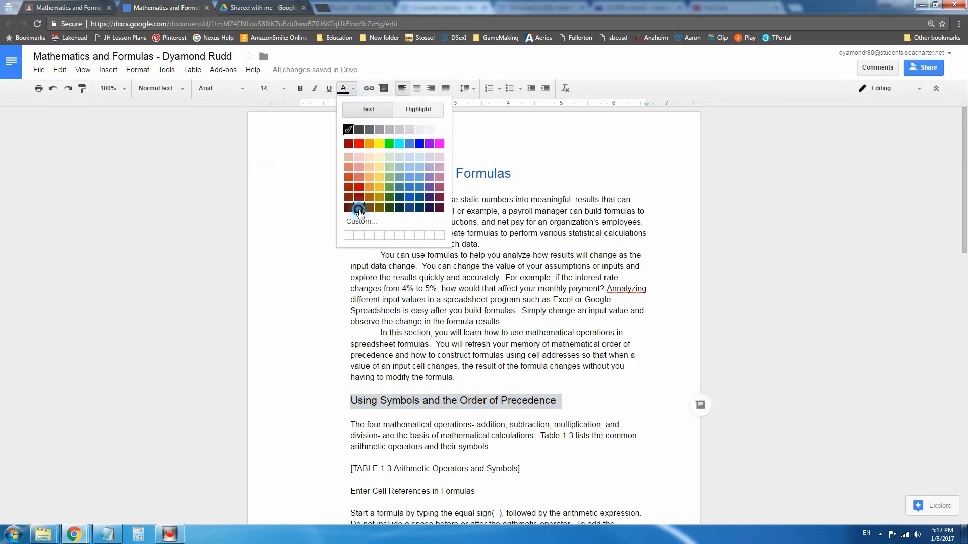
click(358, 208)
click(578, 404)
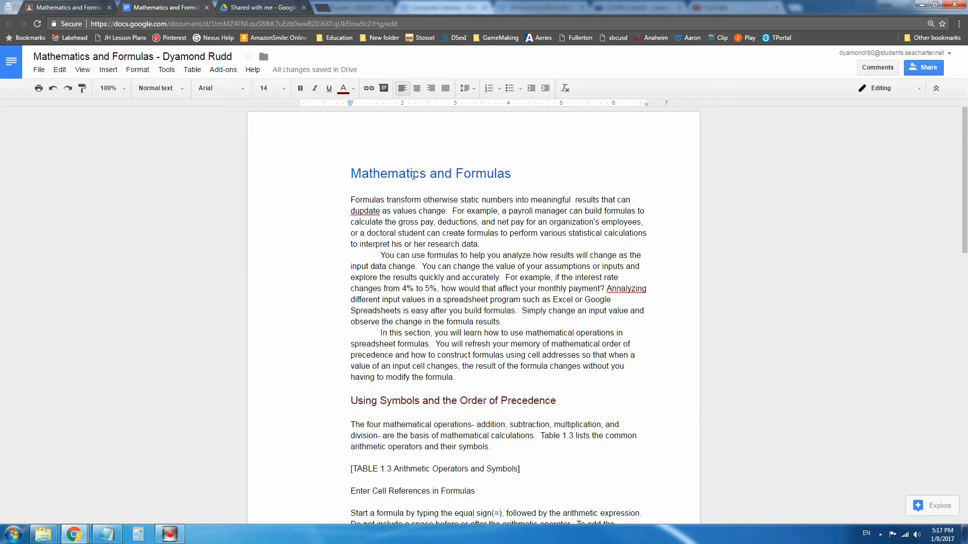
Step: Check the layout of the photographed textbook page IMG_20170108_161615.jpg in Google Drive and return to the Mathematics and Formulas document
click(251, 8)
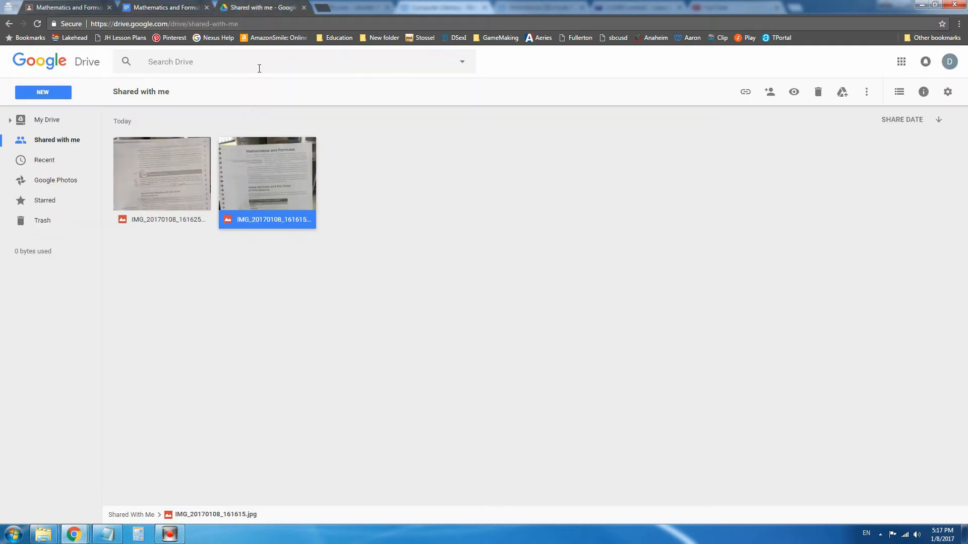
double_click(254, 174)
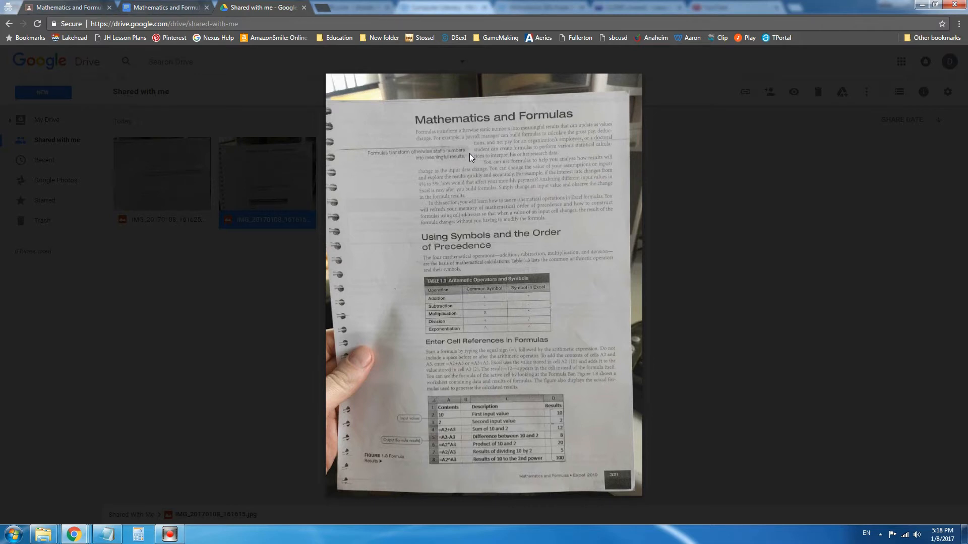
mouse_move(418, 130)
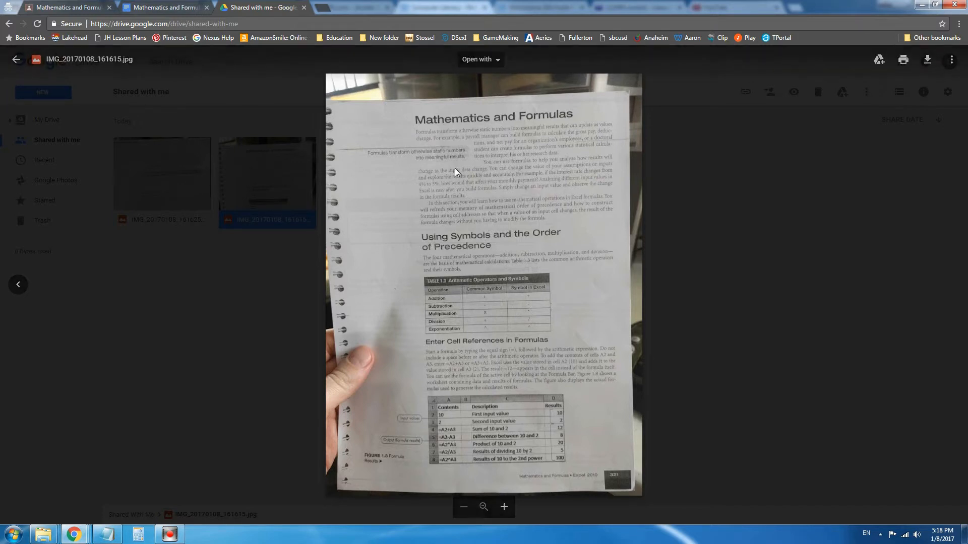
click(734, 216)
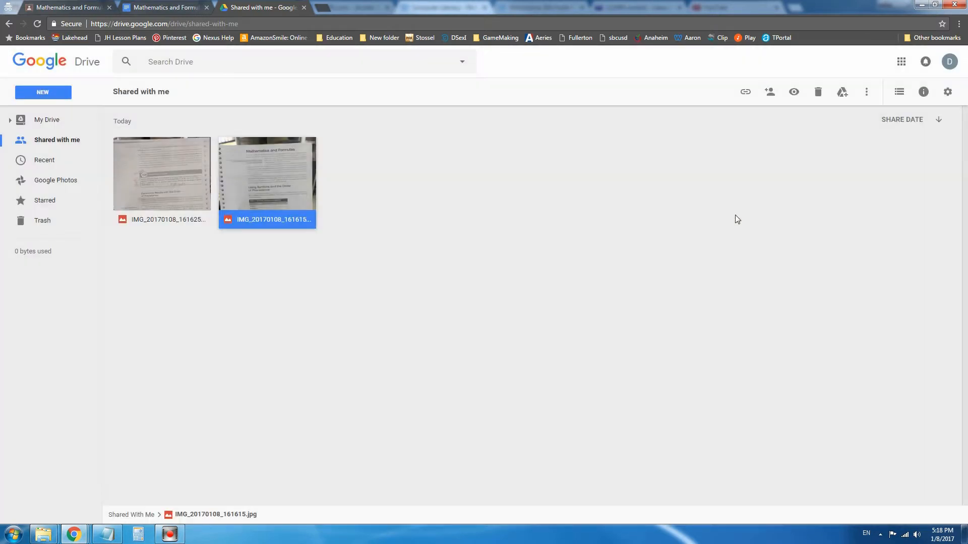
click(163, 8)
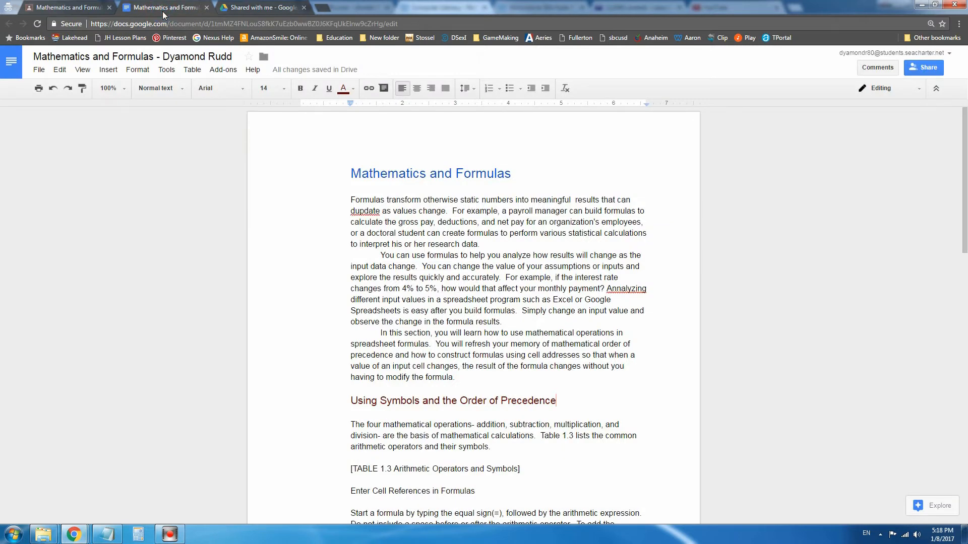
Step: Start a new drawing at the beginning of the opening body paragraph and draw a wide, short rounded rectangle in it
click(352, 201)
click(111, 72)
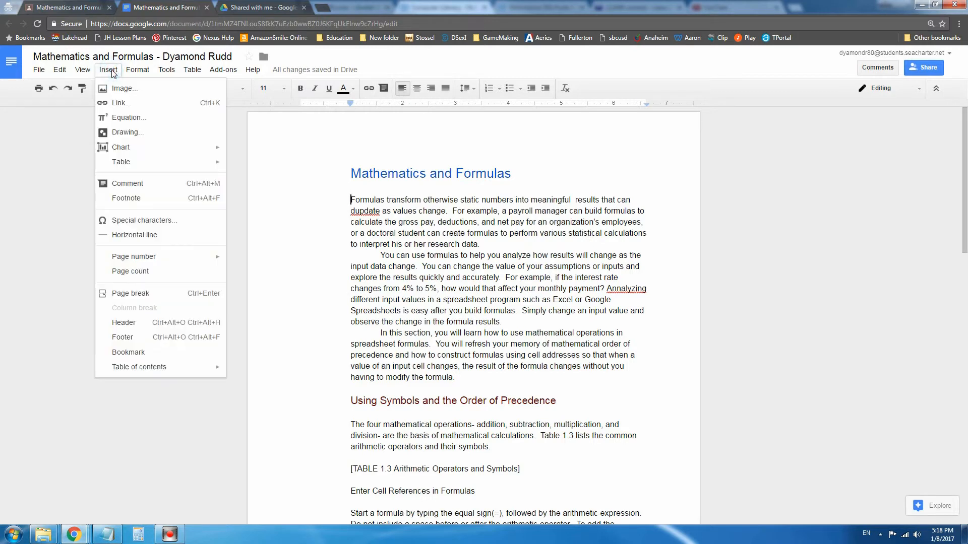
click(124, 134)
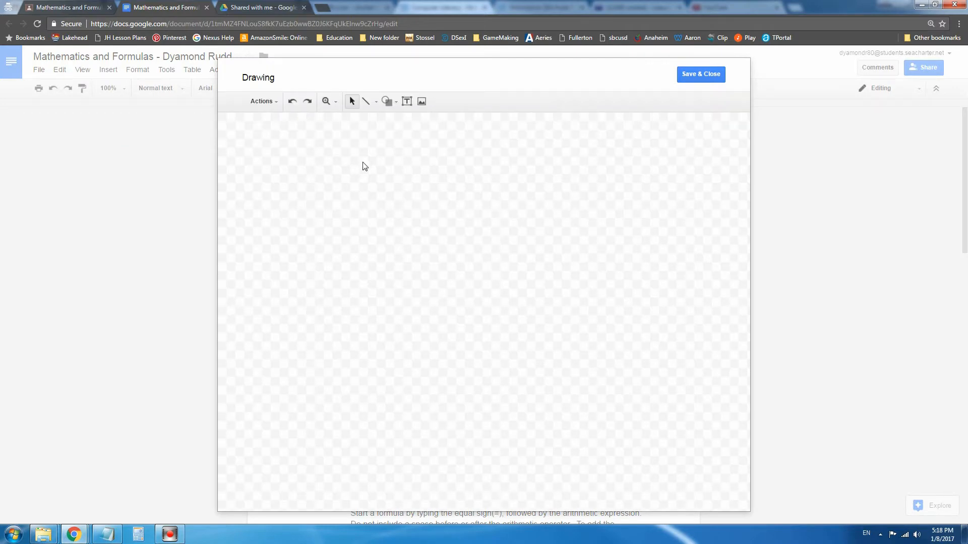
click(387, 102)
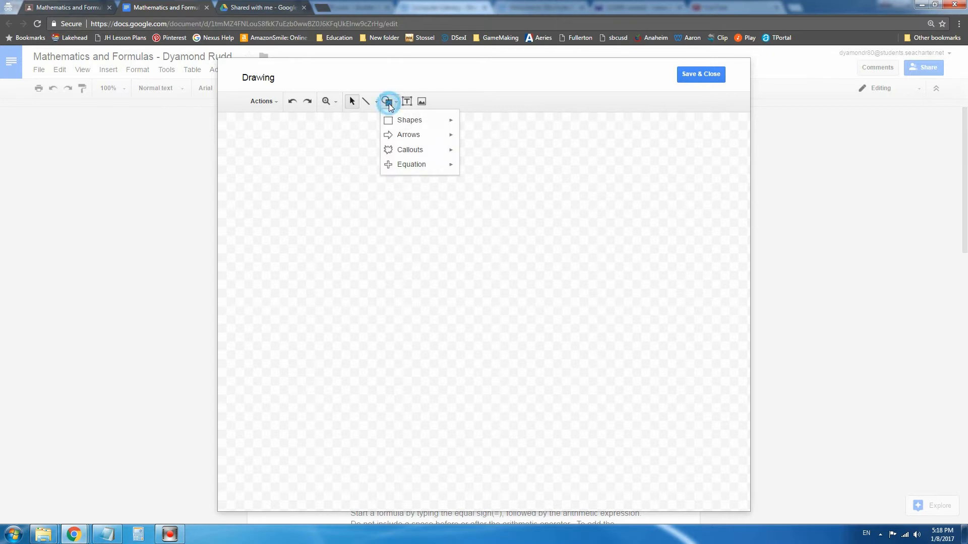
mouse_move(400, 126)
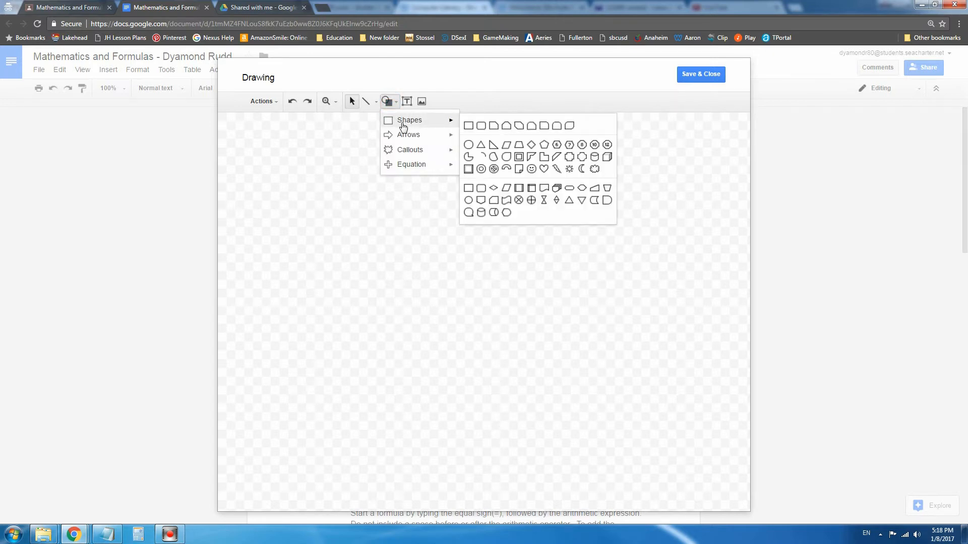
click(480, 126)
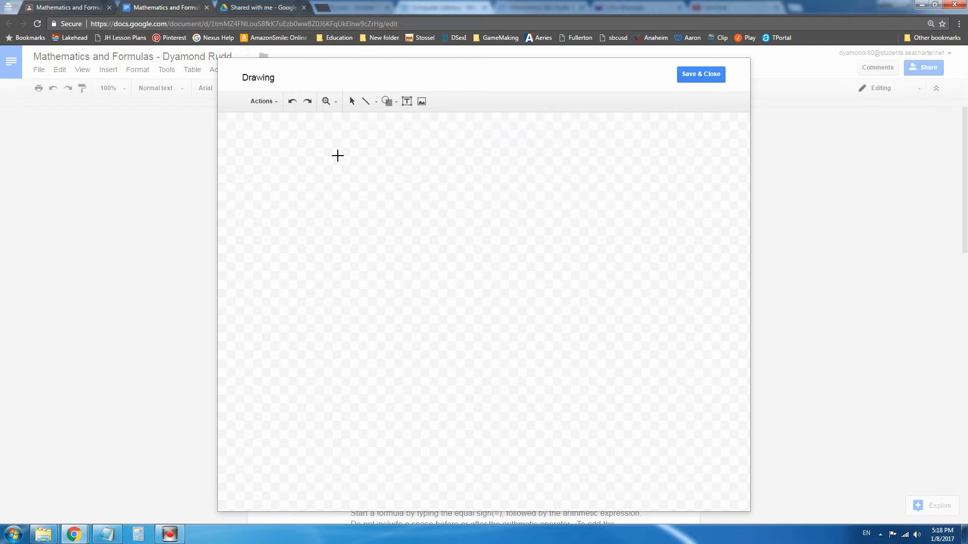
drag(239, 139, 571, 168)
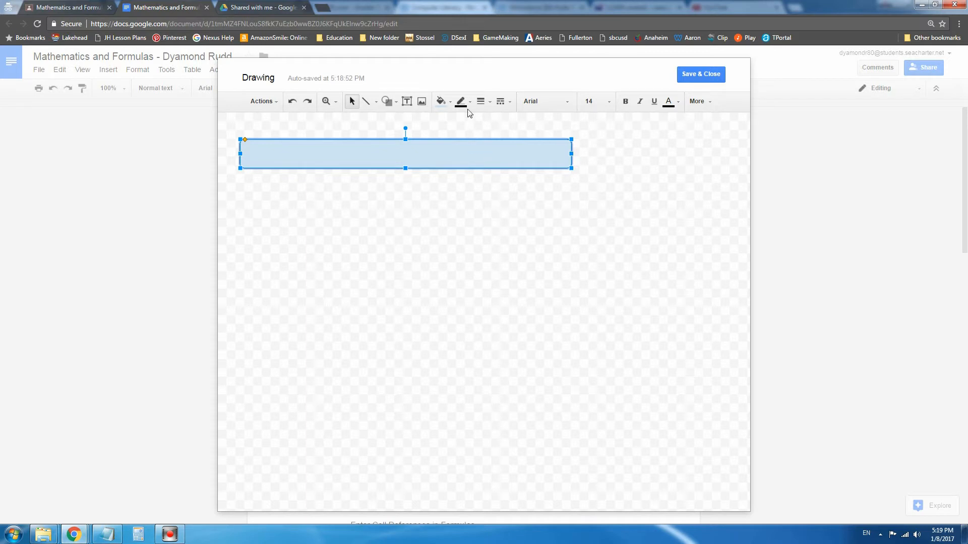
Step: Try a transparent fill on the rounded rectangle and restore its light blue fill
click(441, 102)
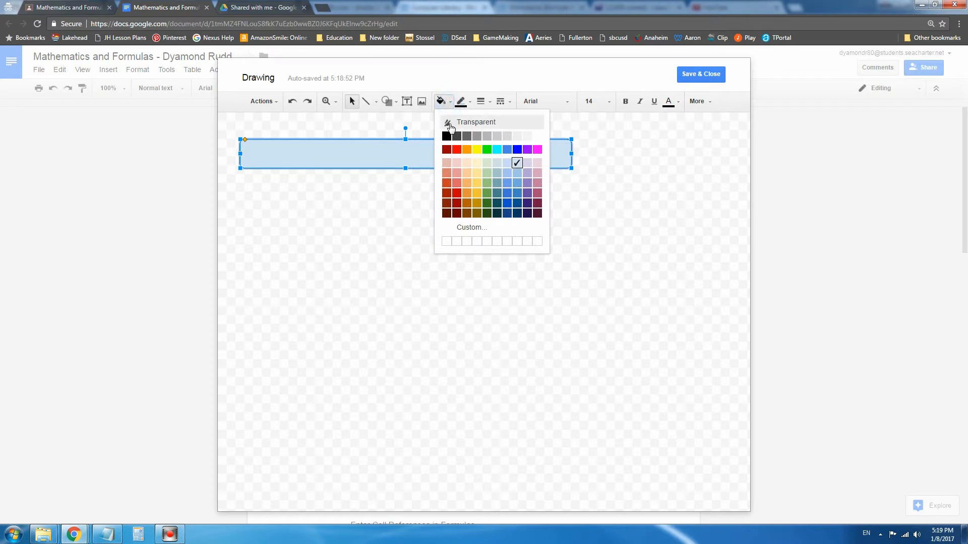
click(422, 123)
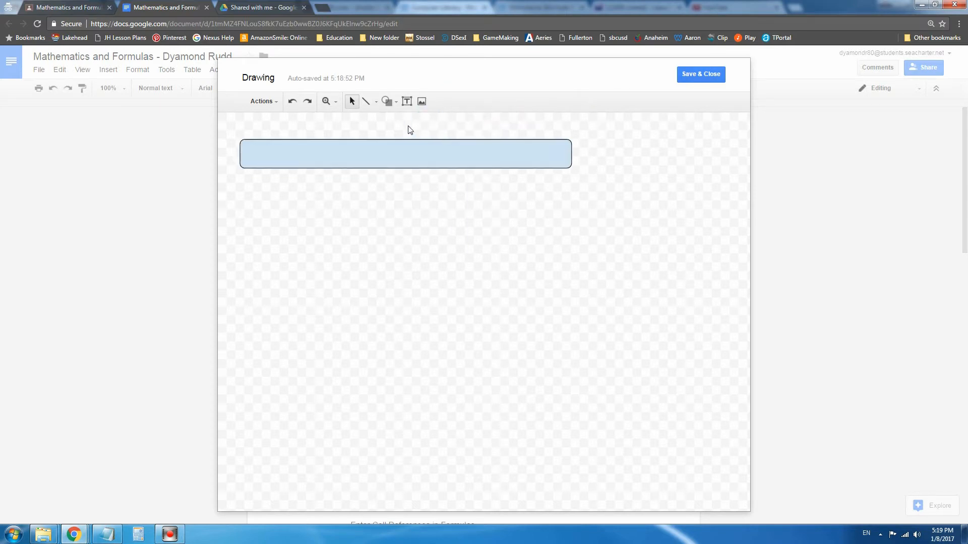
click(407, 147)
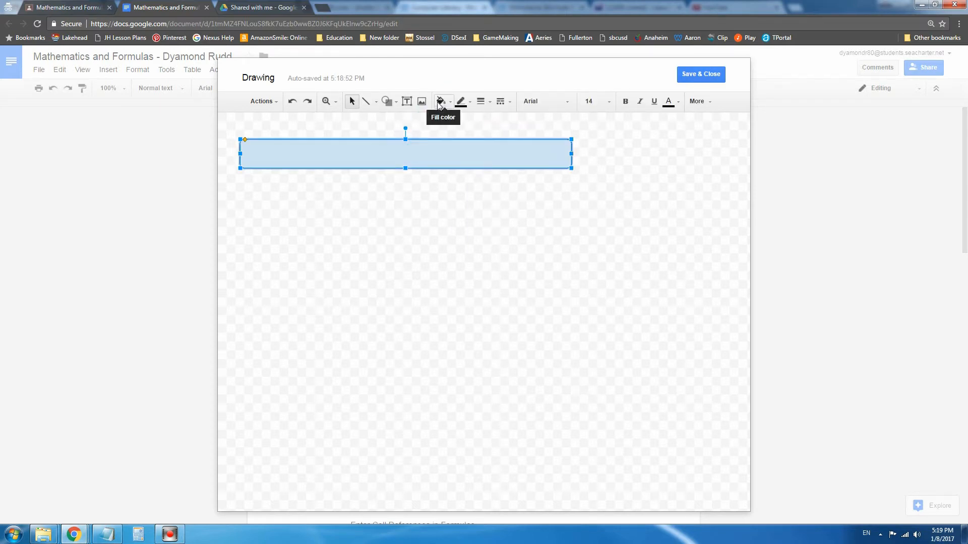
click(450, 103)
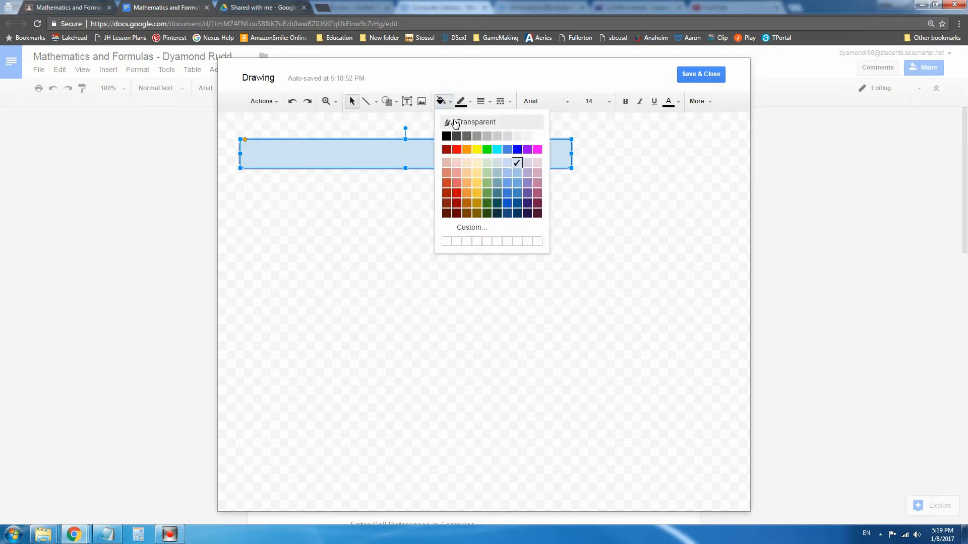
click(455, 123)
click(455, 229)
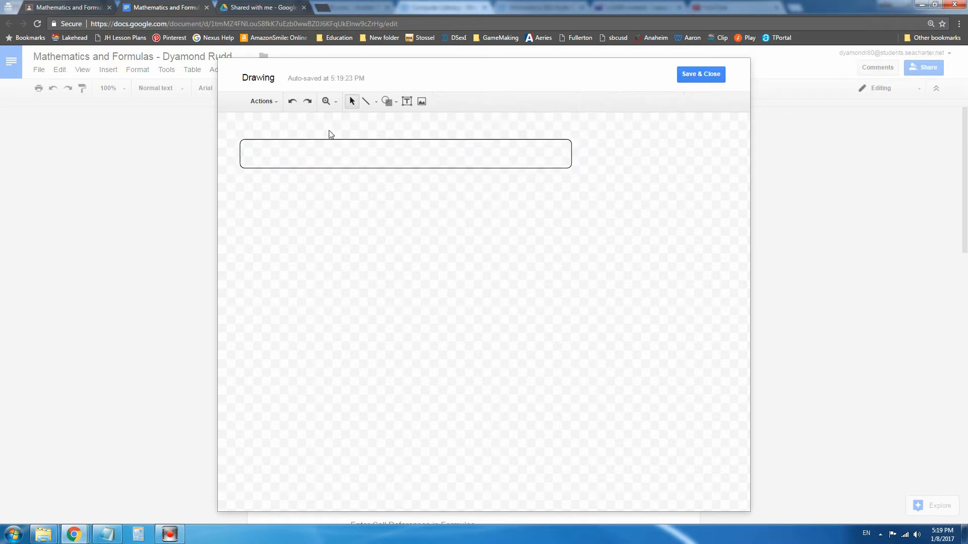
click(410, 156)
click(450, 104)
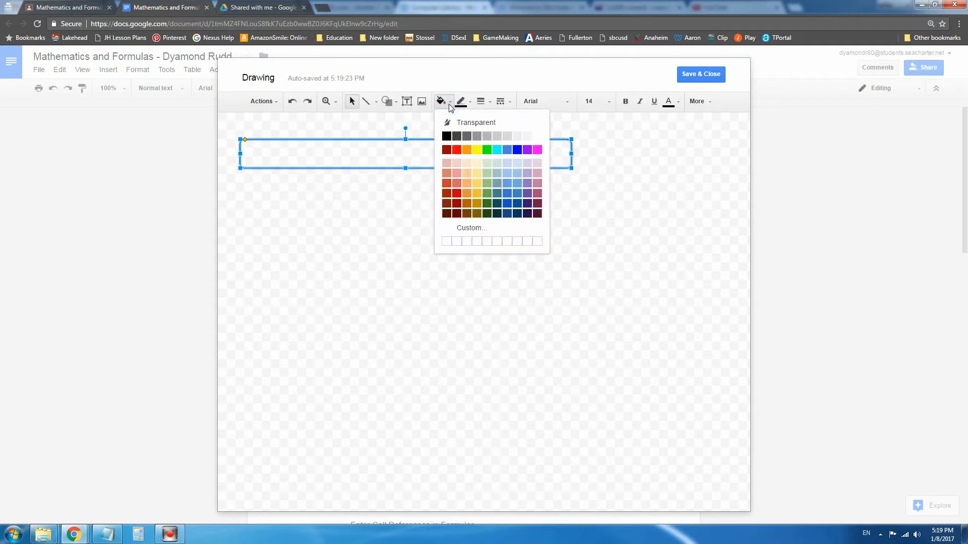
click(517, 162)
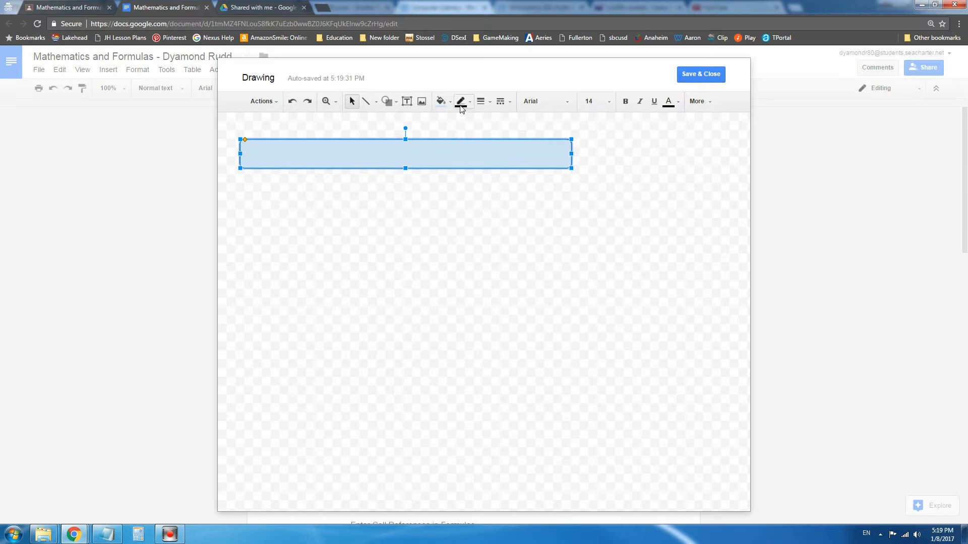
click(472, 217)
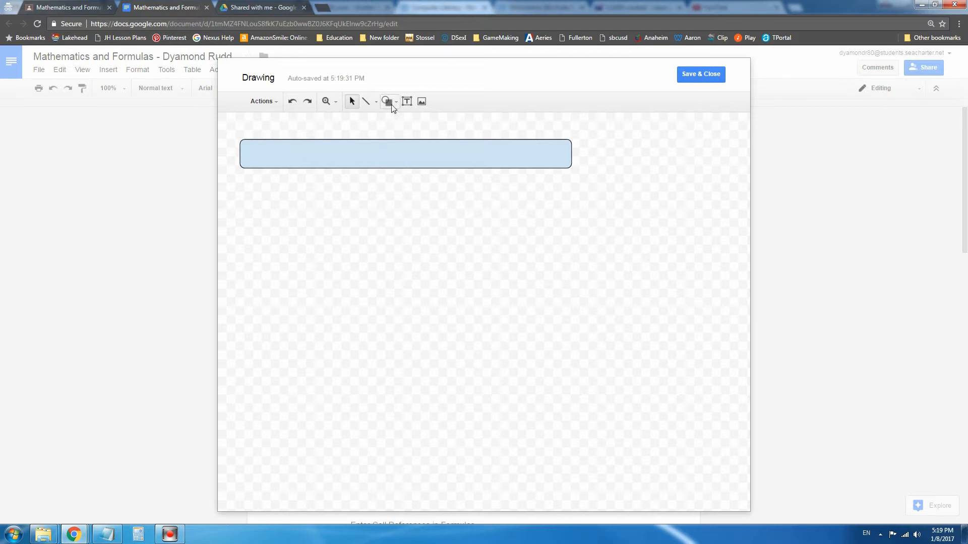
Step: Make the rounded rectangle's outline transparent
click(383, 149)
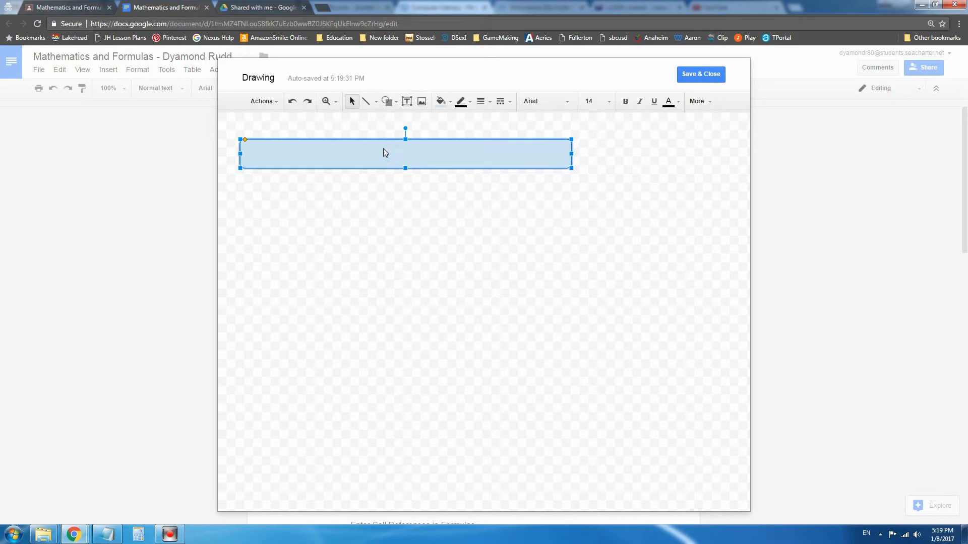
click(461, 101)
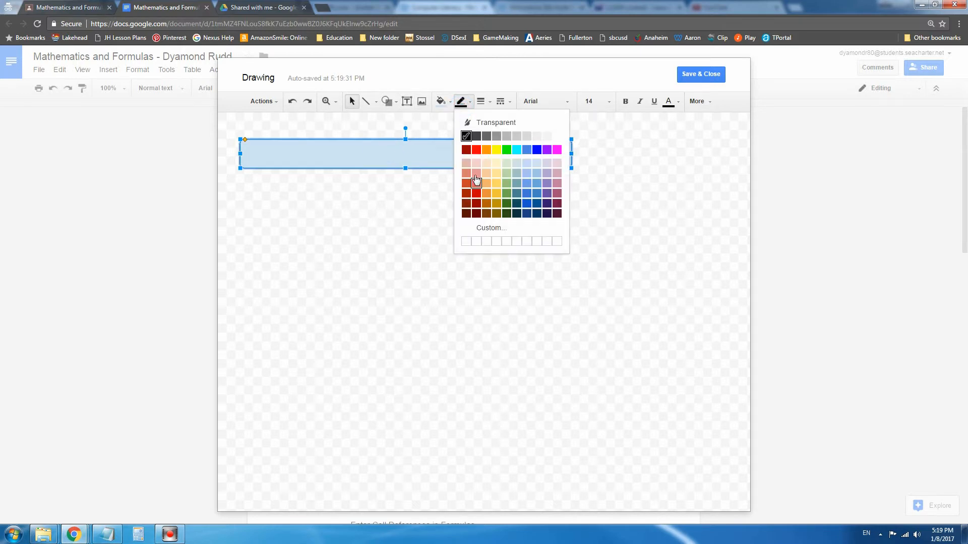
click(486, 127)
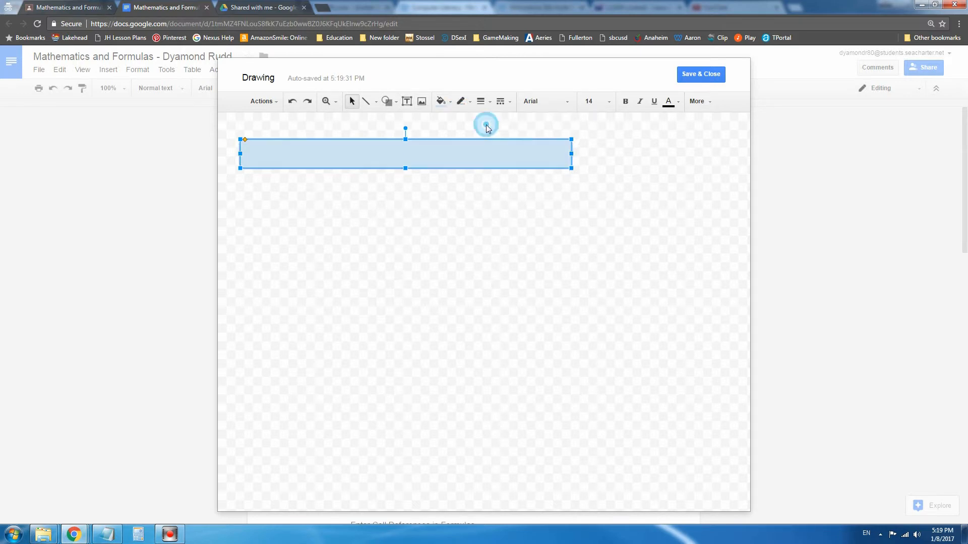
click(481, 224)
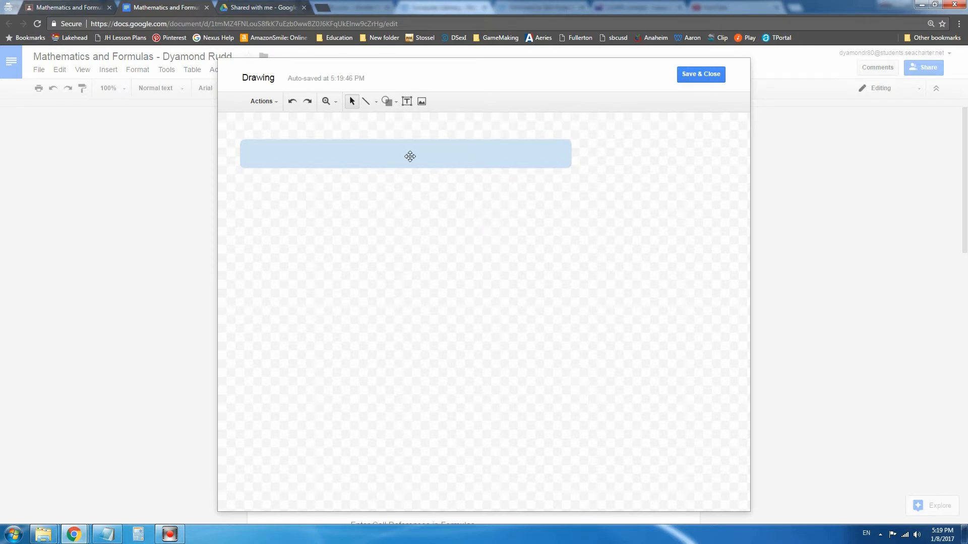
Step: Add a text box over the rounded rectangle's right portion reading "Formulas transform otherwise static numbers into meaningful results.", with correct spelling
click(406, 102)
click(336, 141)
drag(336, 141, 567, 164)
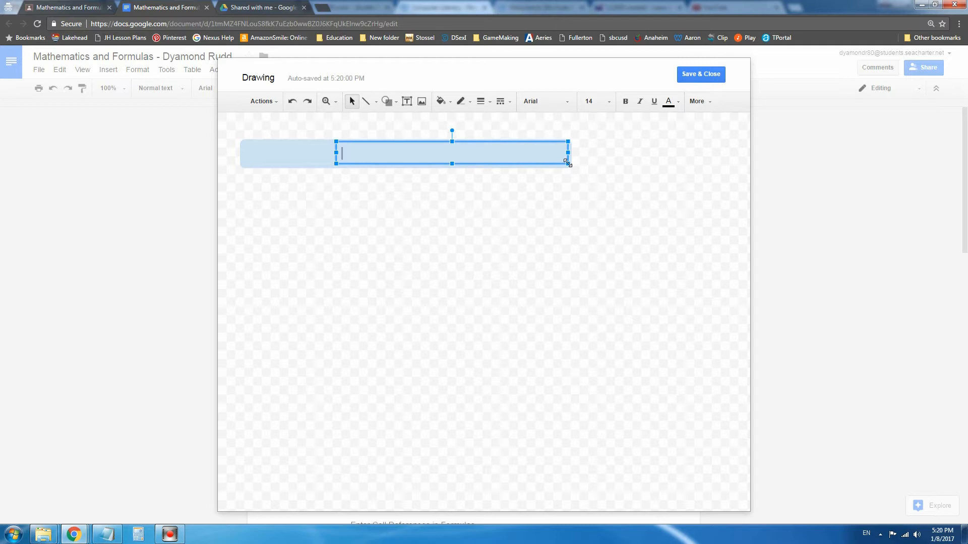
text(Formulas tra)
text(nsform)
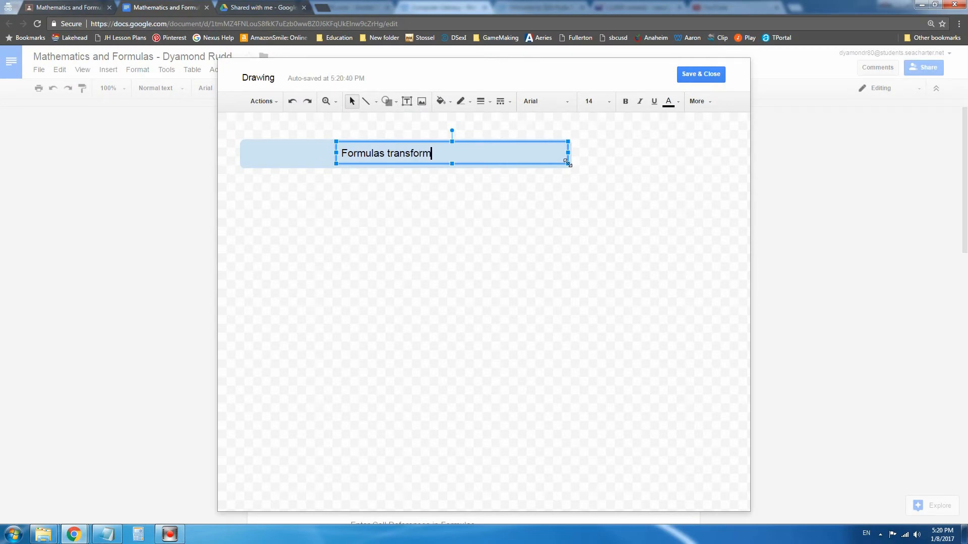
text( otherise static numbers into meaning)
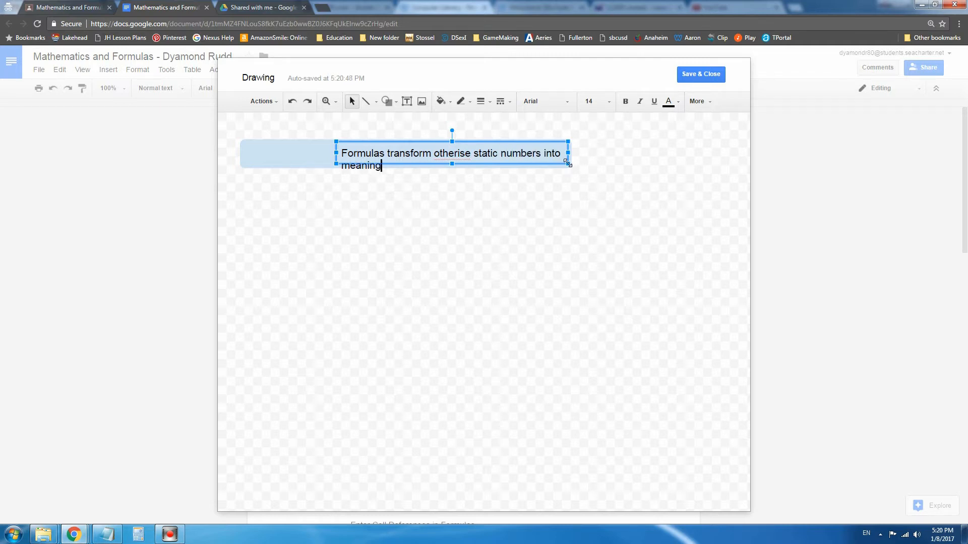
text(ful results.)
right_click(454, 155)
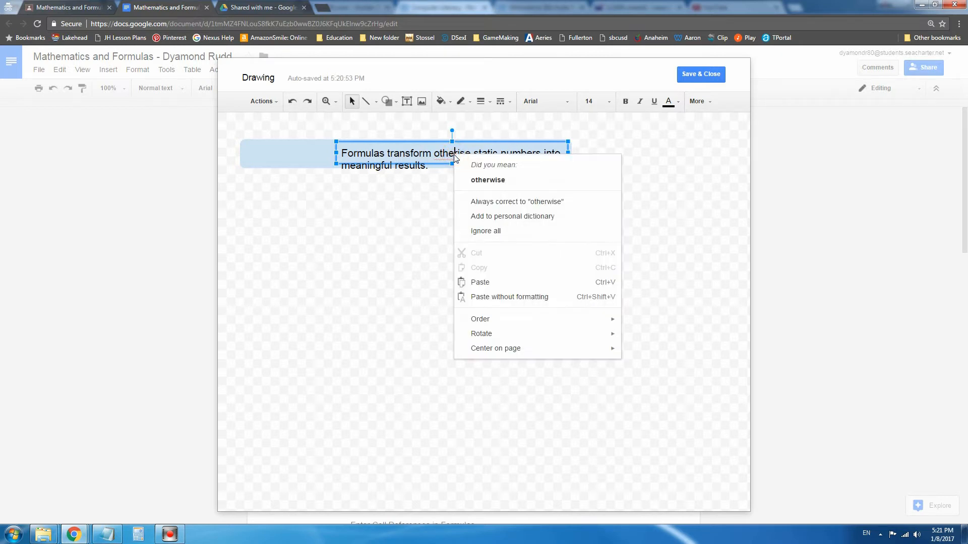
click(494, 182)
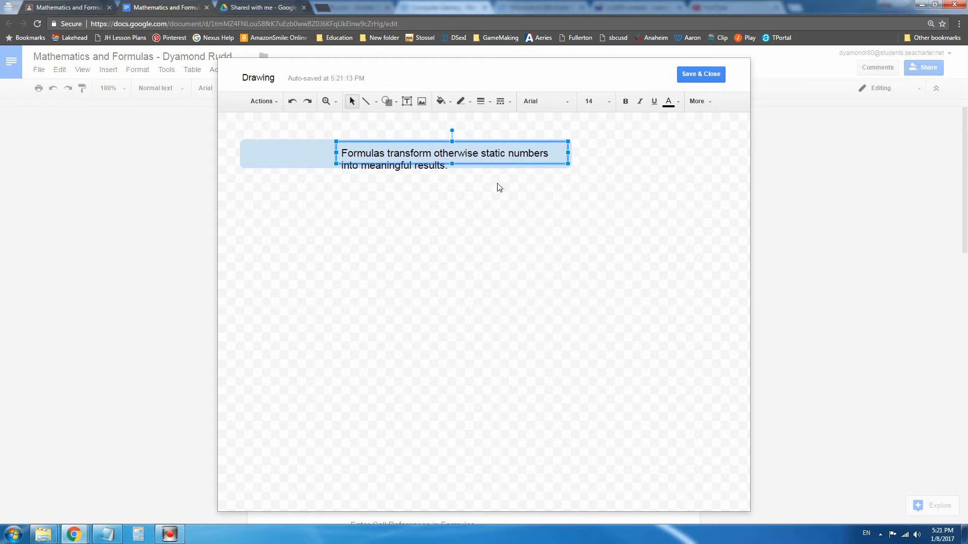
Step: Right-align the sentence in the text box over the rounded rectangle
click(342, 154)
click(341, 153)
drag(342, 153, 465, 164)
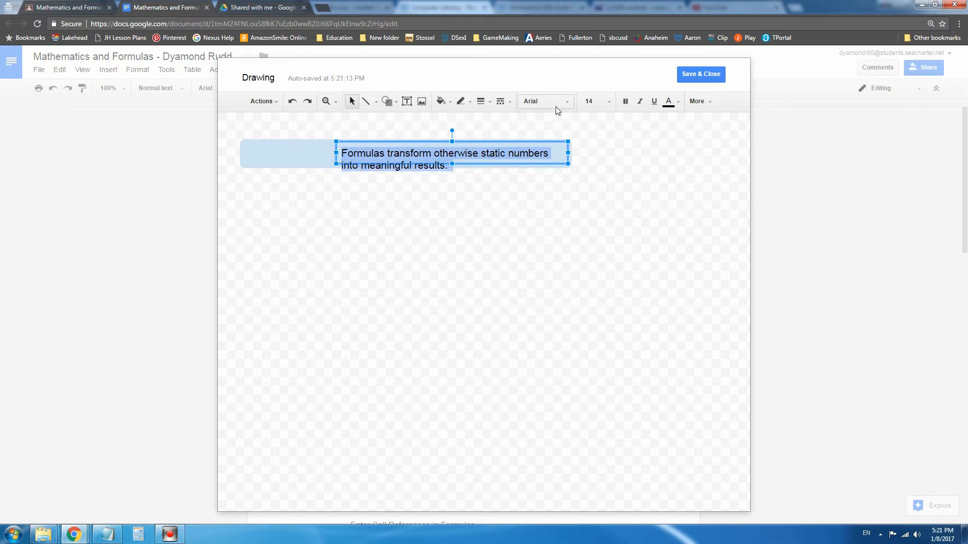
click(711, 104)
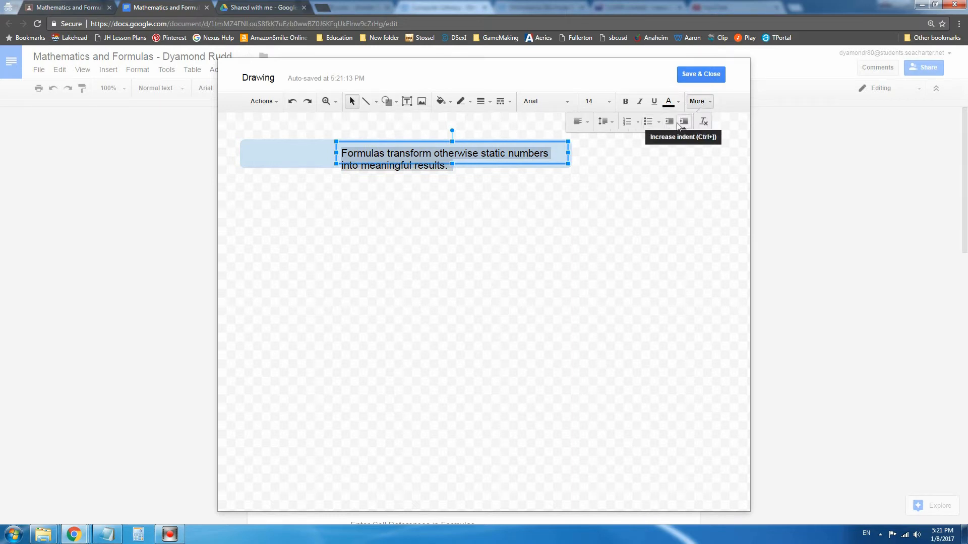
click(587, 123)
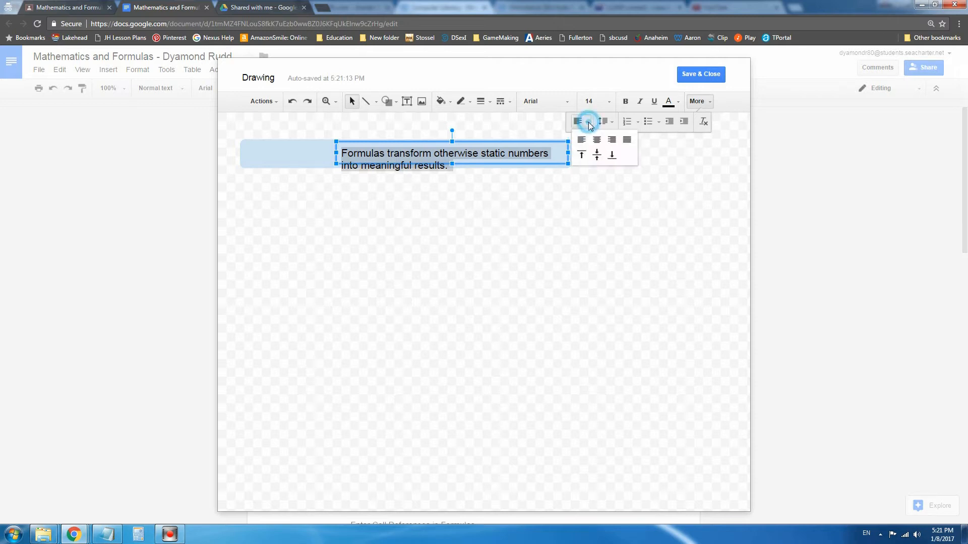
click(612, 141)
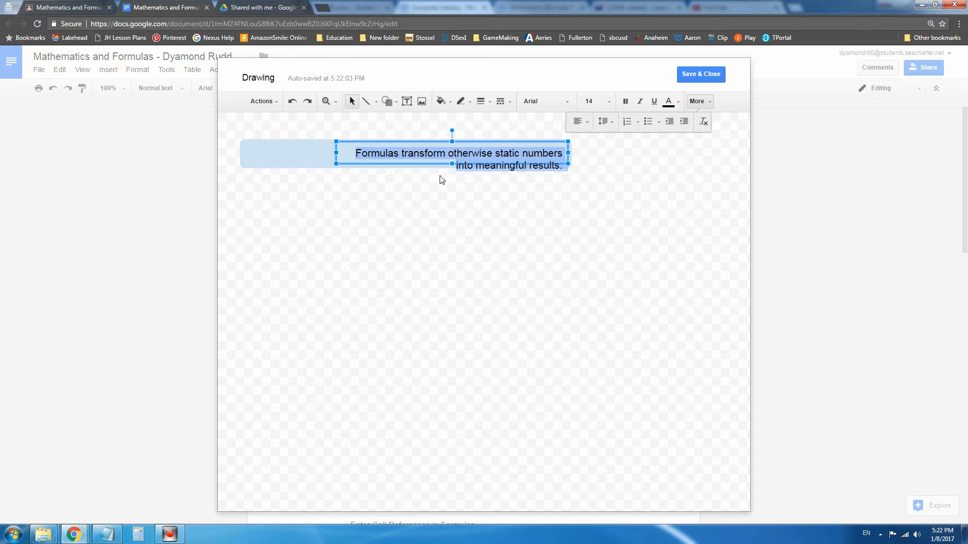
Step: Set the font size of the sentence in the callout's text box to 10
click(355, 152)
drag(356, 153, 561, 165)
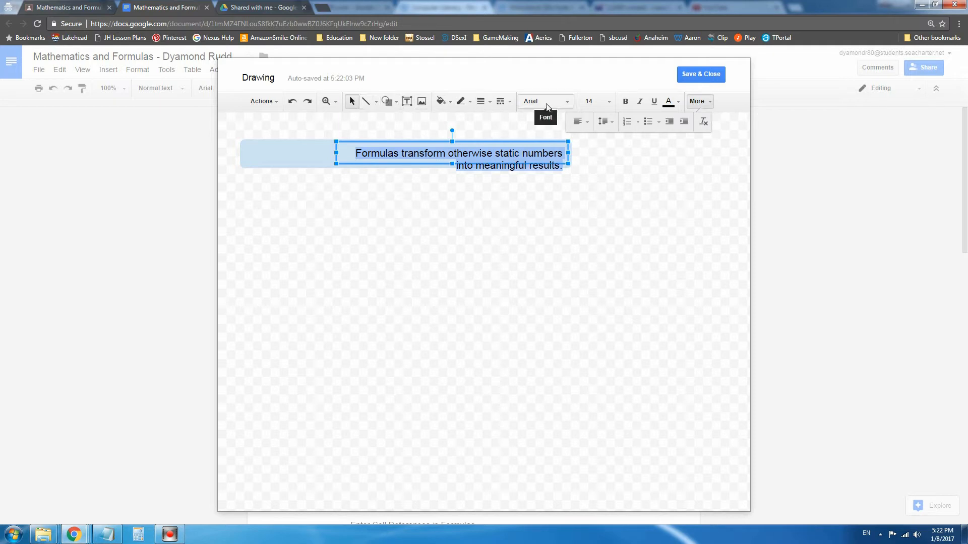
click(607, 104)
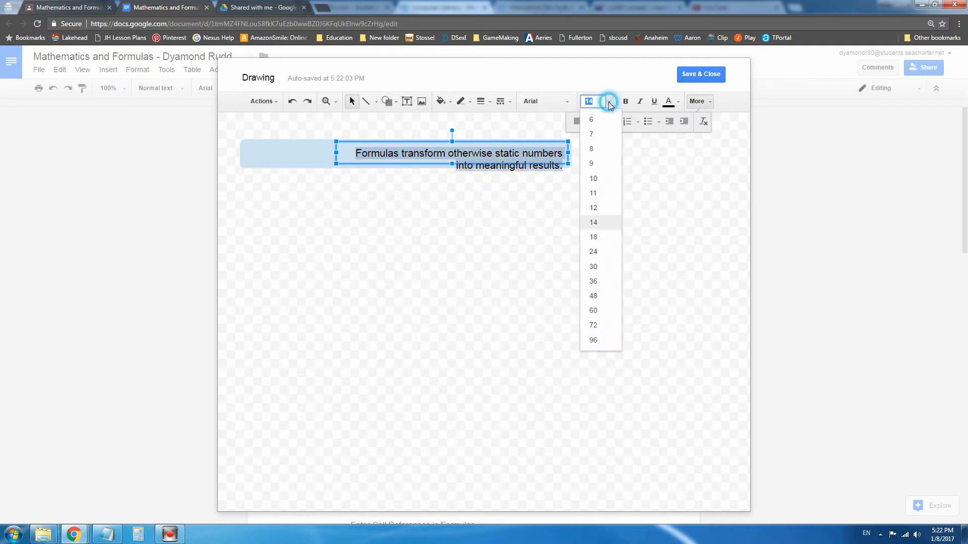
click(596, 179)
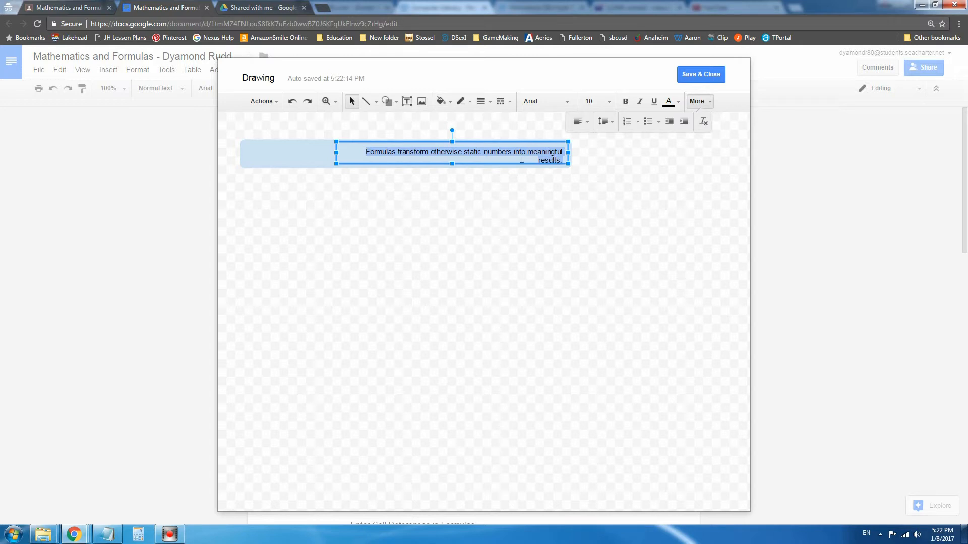
Step: Narrow the text box from its left side so the sentence breaks after "numbers"
click(337, 152)
drag(336, 152, 363, 152)
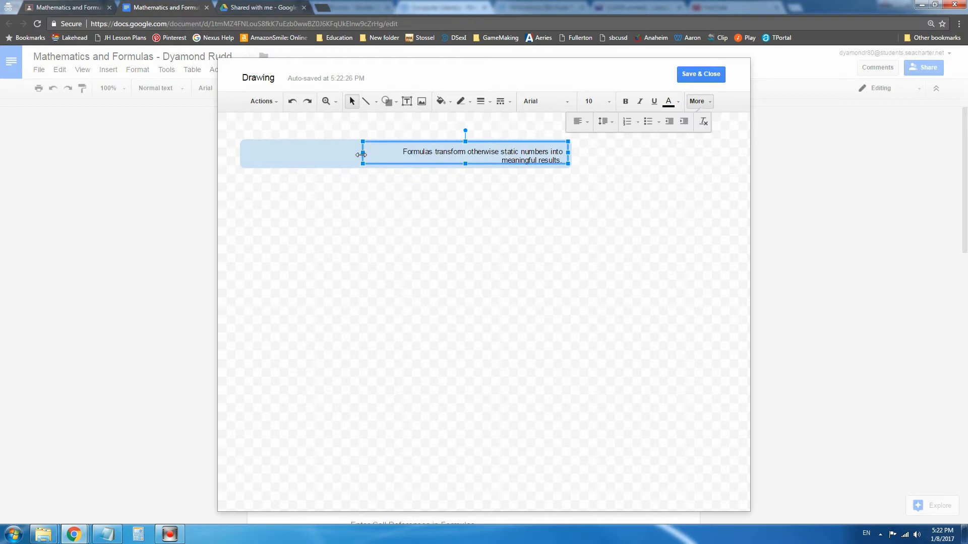
drag(361, 154, 401, 153)
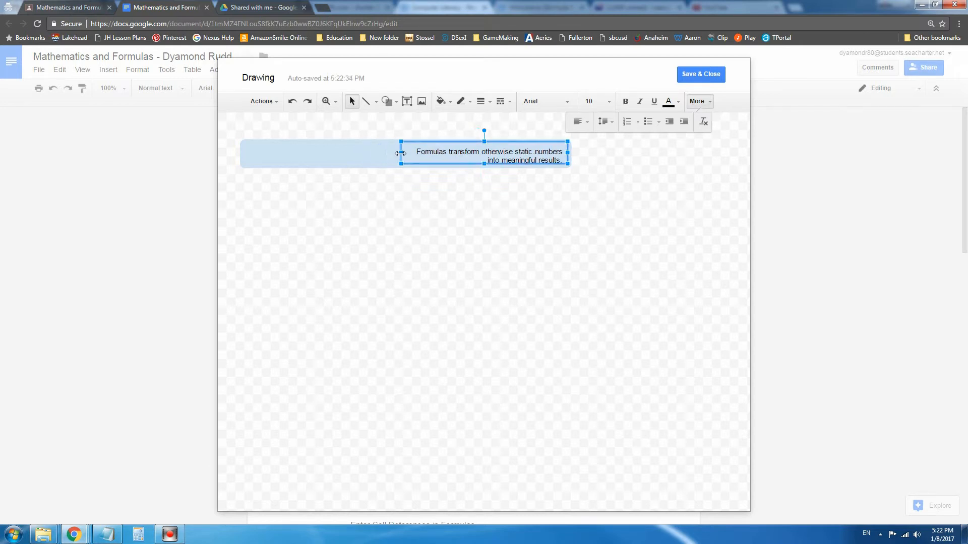
click(437, 226)
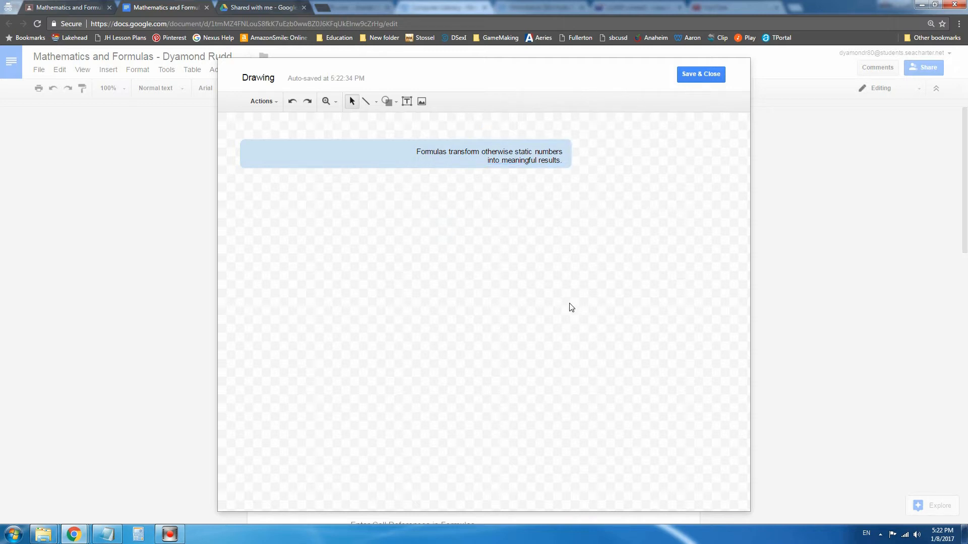
Step: Slightly enlarge the callout sentence, then save and close the drawing
click(468, 152)
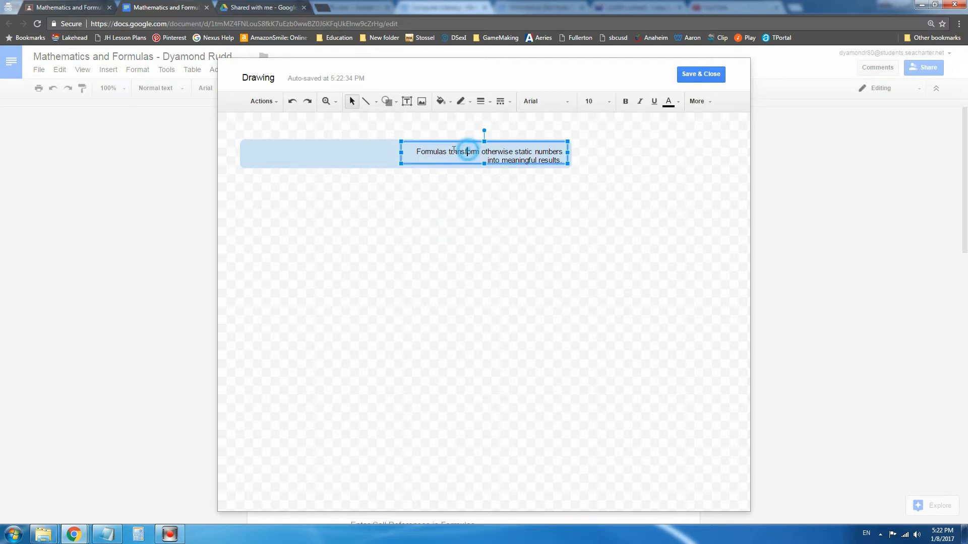
drag(415, 152, 563, 162)
click(479, 253)
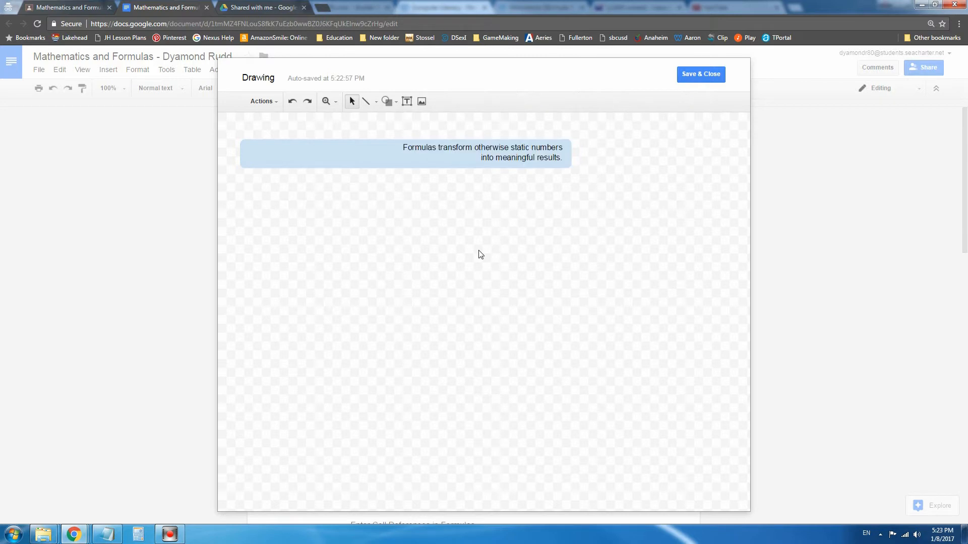
click(699, 75)
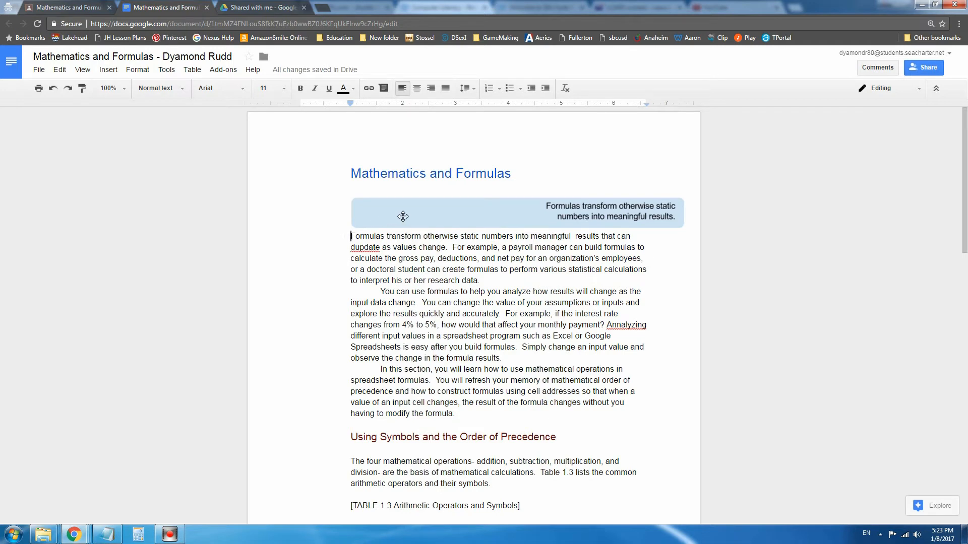
Step: Try moving the inline callout down into the first paragraph, and undo the last move
click(442, 217)
mouse_move(444, 232)
mouse_down()
mouse_move(444, 255)
mouse_move(424, 271)
mouse_up()
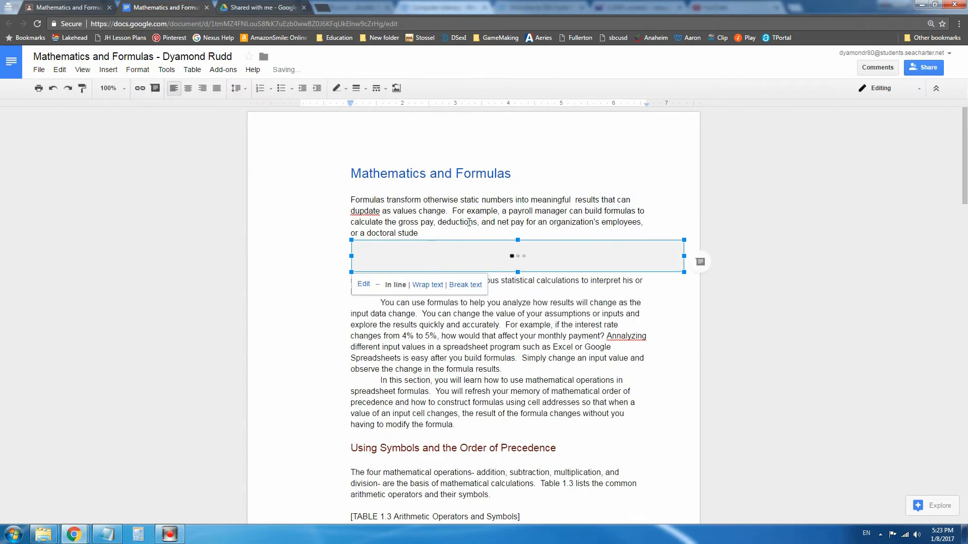
click(475, 255)
drag(474, 262, 481, 259)
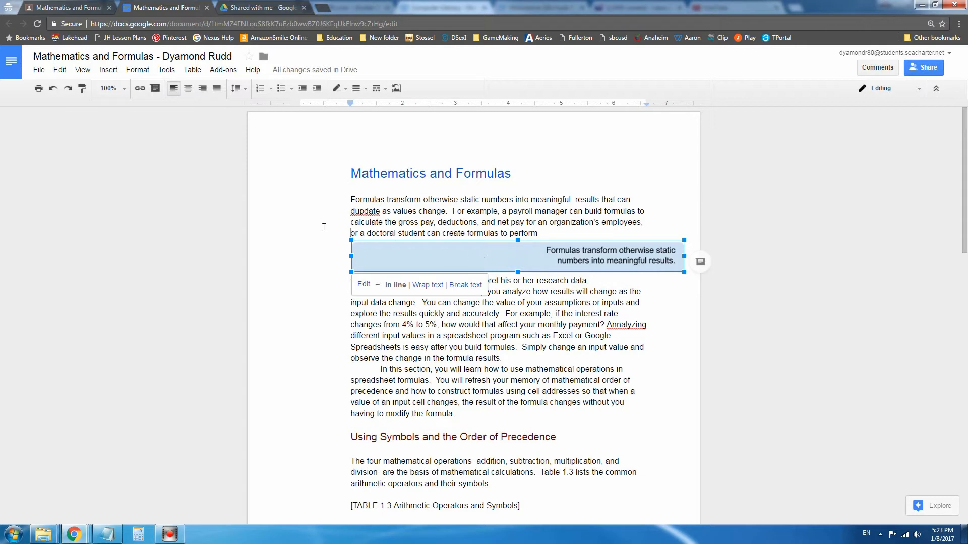
key(ctrl+z)
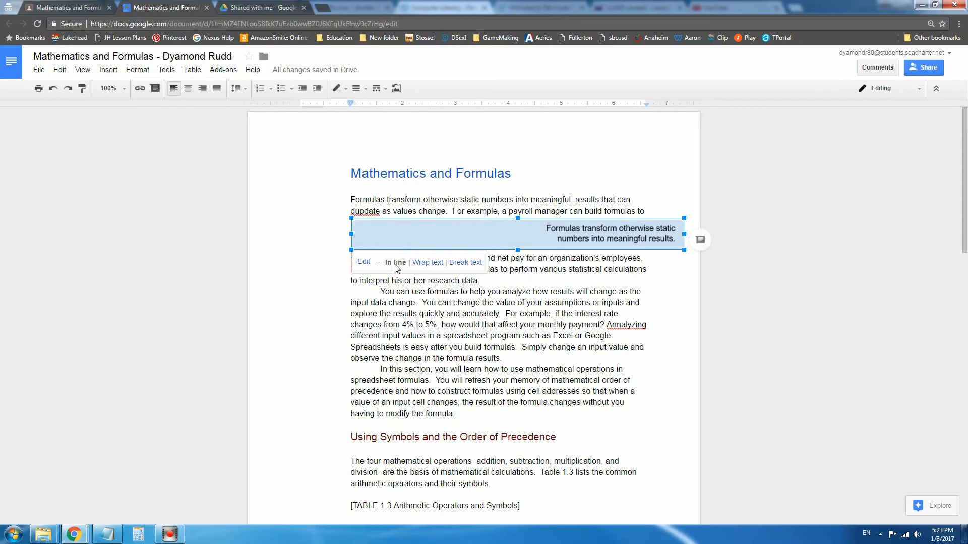
Step: Set the callout to wrap text and shift it left past the page edge, beside the first paragraph's opening lines
click(429, 263)
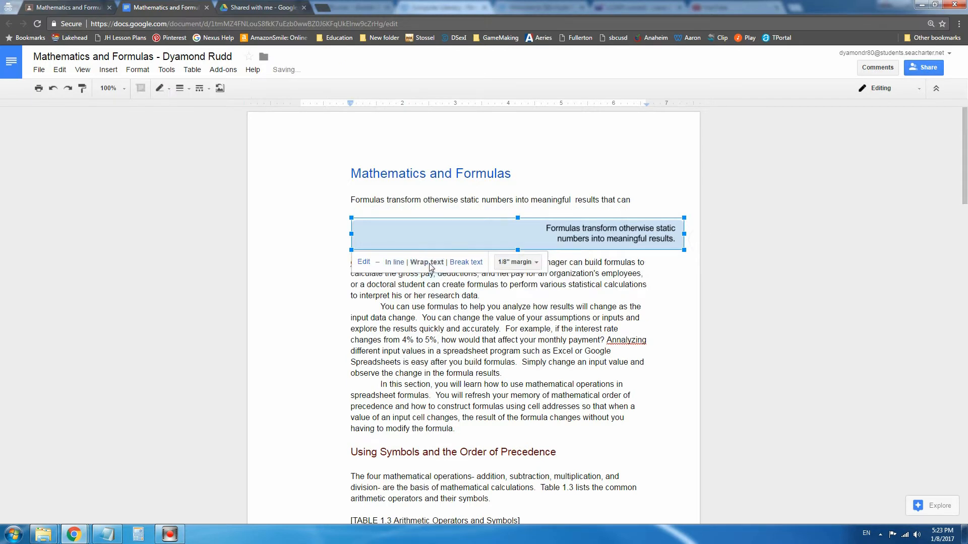
drag(501, 228, 305, 221)
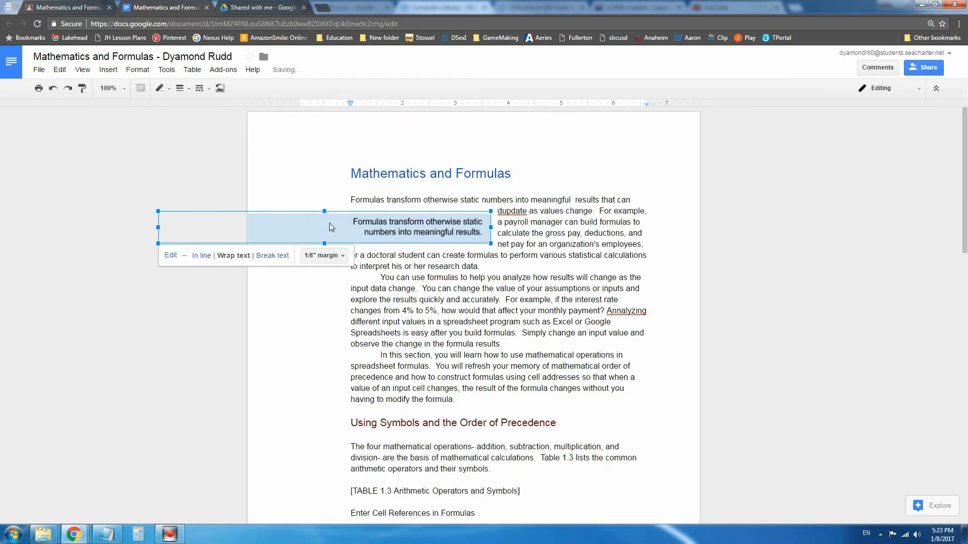
click(299, 345)
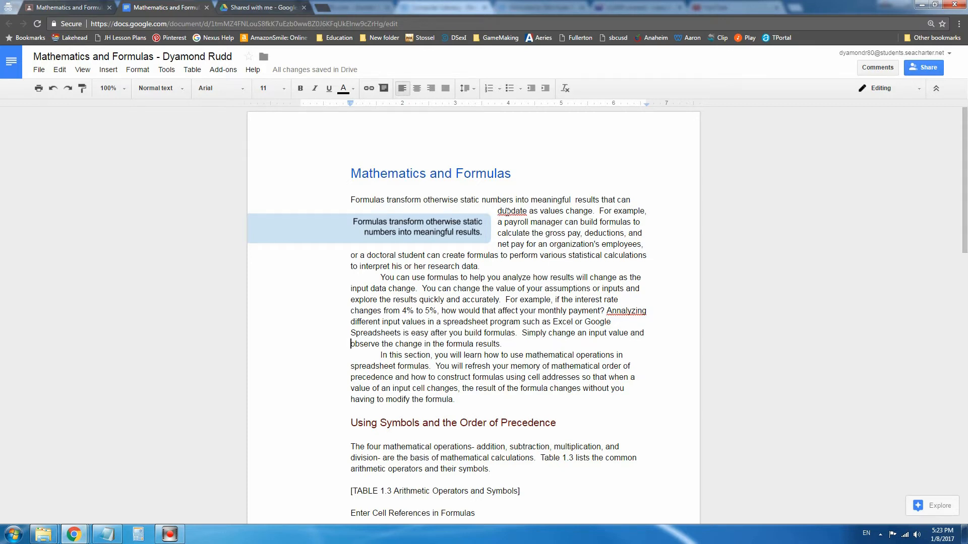
Step: Correct the misspellings "dupdate" to "update" and "Annalyzing" to "Analyzing" in the body text
right_click(506, 212)
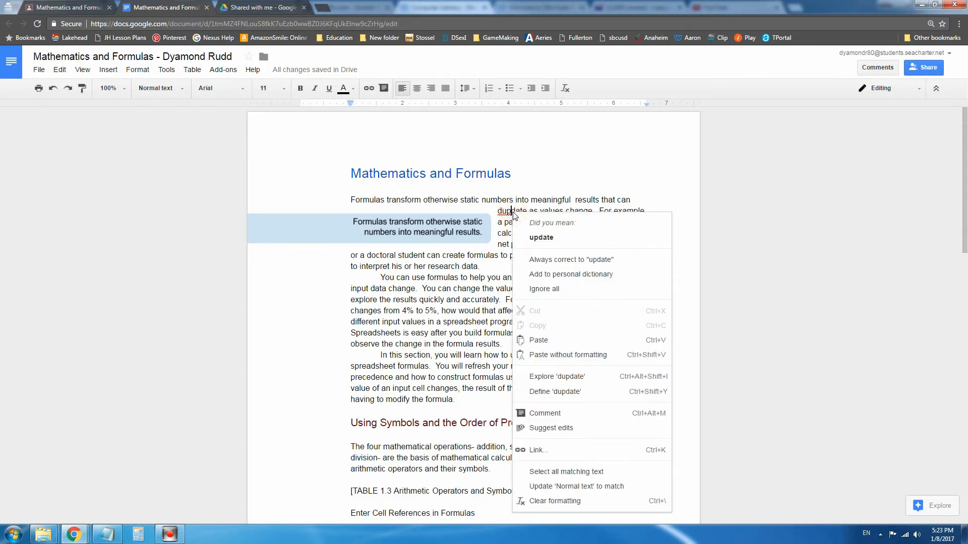
click(545, 237)
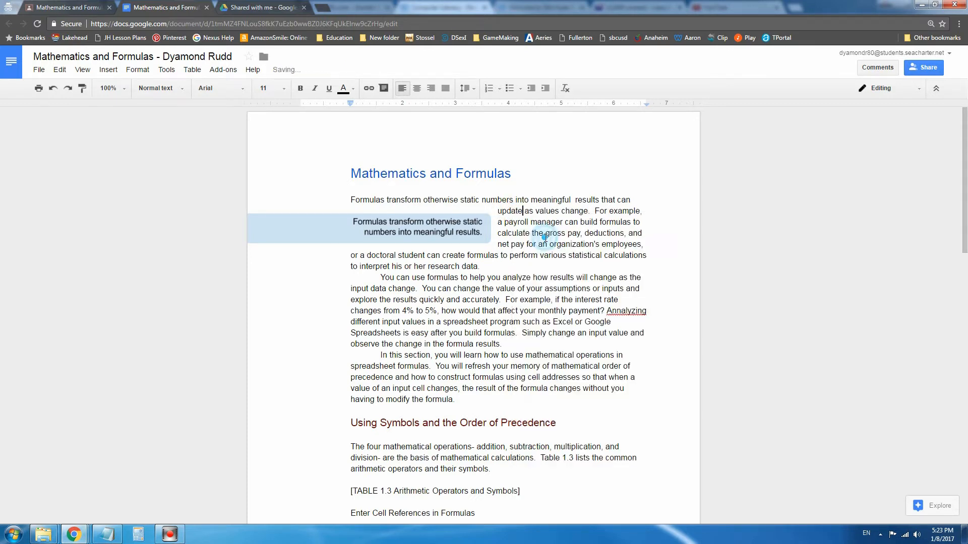
right_click(616, 311)
click(638, 249)
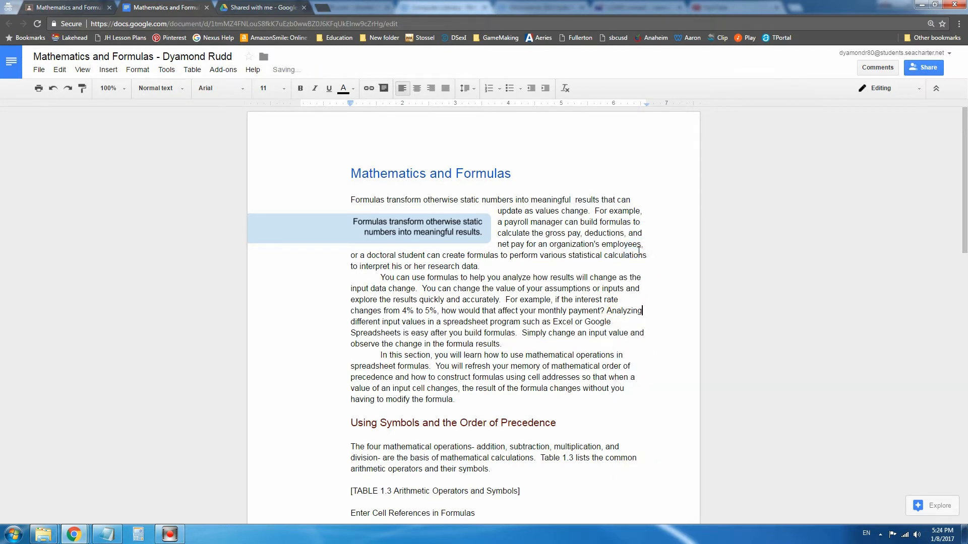
click(499, 283)
Step: Examine Table 1.3 in the textbook photo IMG_20170108_161615.jpg in Google Drive, then return to the document
scroll(407, 352, down, 3)
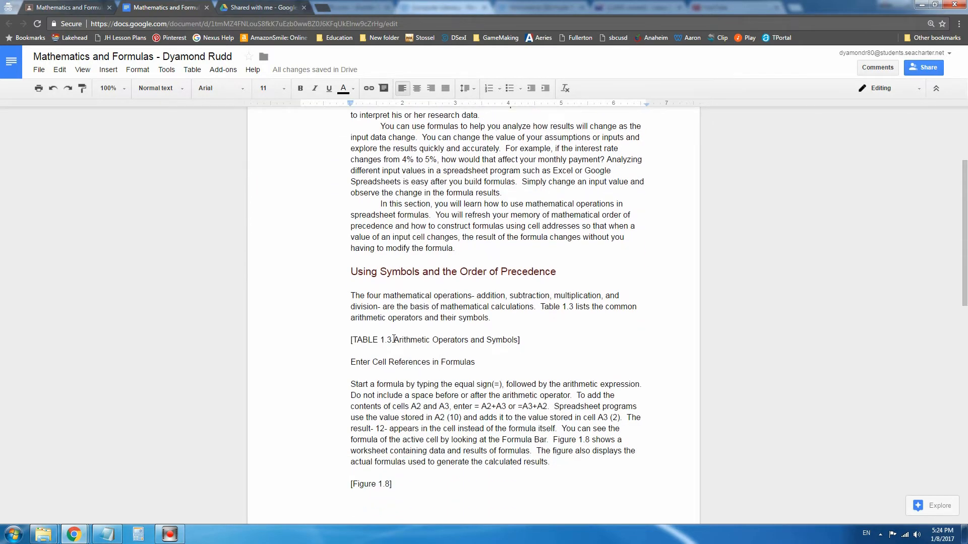
click(389, 340)
click(262, 7)
double_click(264, 183)
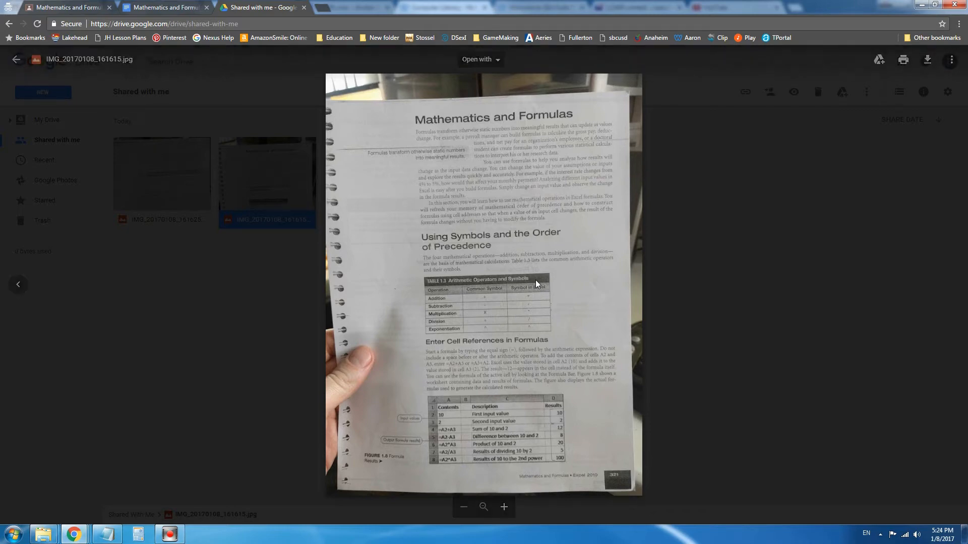
click(176, 11)
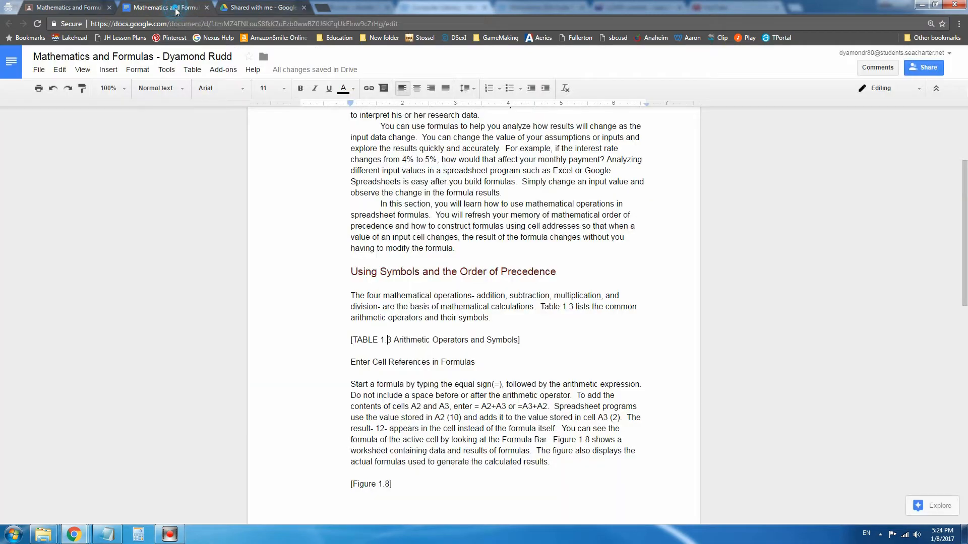
Step: Add a new line below the "[TABLE 1.3 Arithmetic Operators and Symbols]" placeholder
click(522, 339)
click(524, 339)
key(Return)
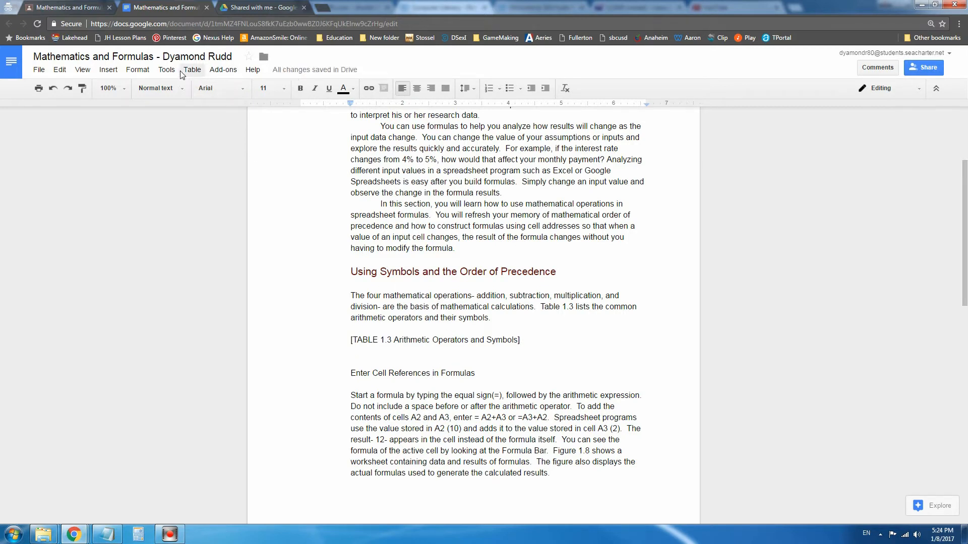
Step: Look over the table size choices and check the photographed Table 1.3 for its number of columns and rows
click(112, 74)
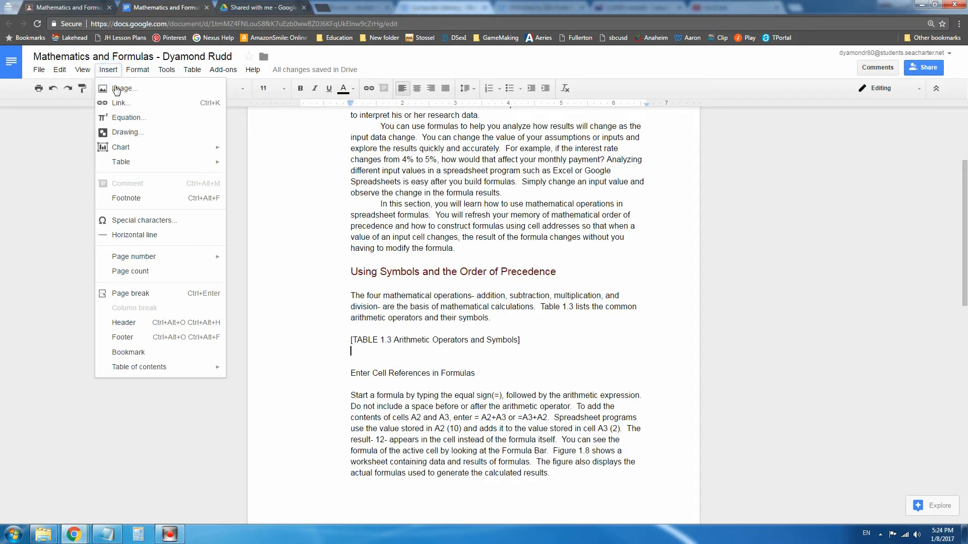
mouse_move(122, 164)
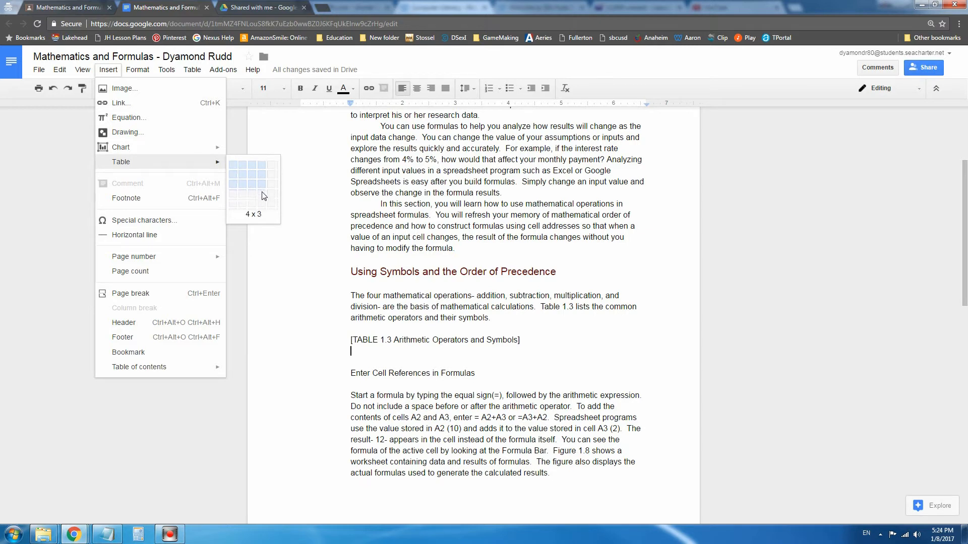
click(194, 71)
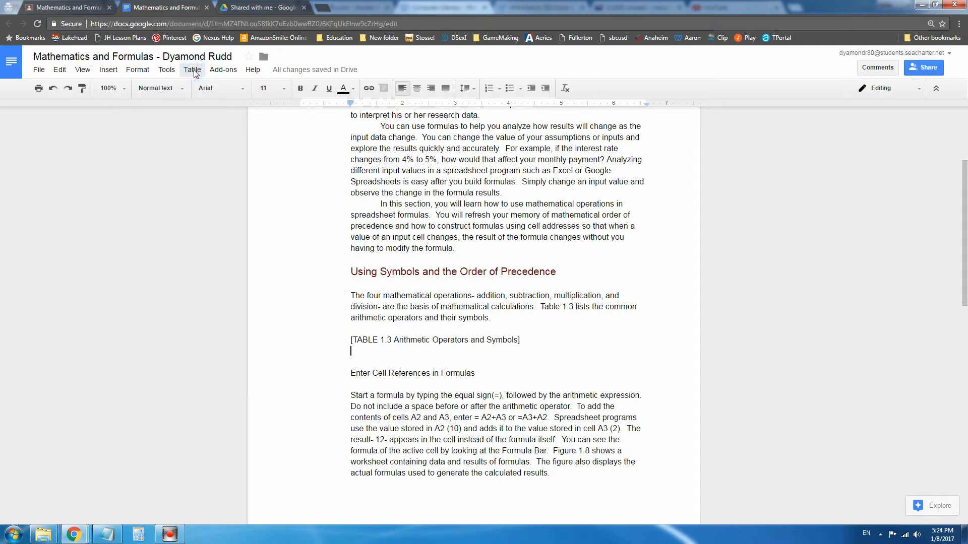
click(194, 71)
mouse_move(220, 94)
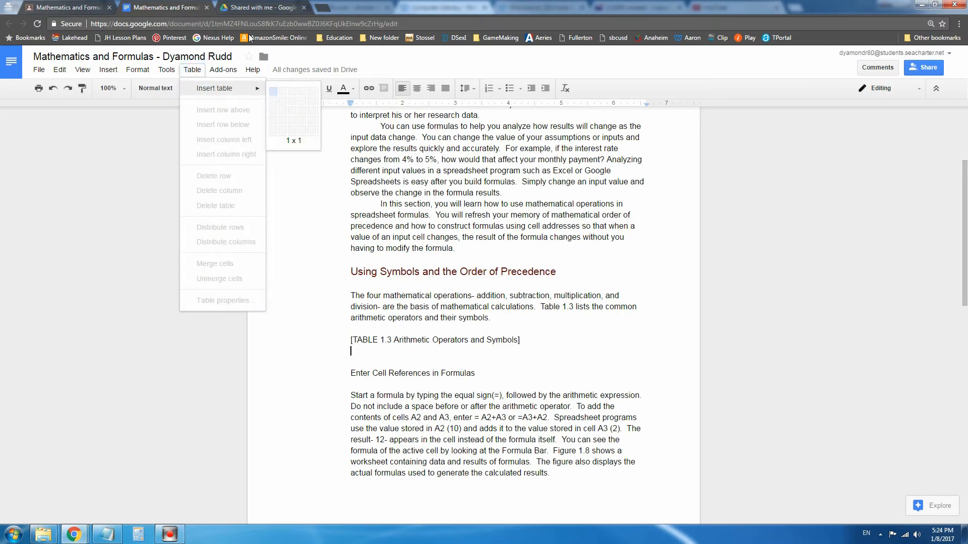
click(253, 8)
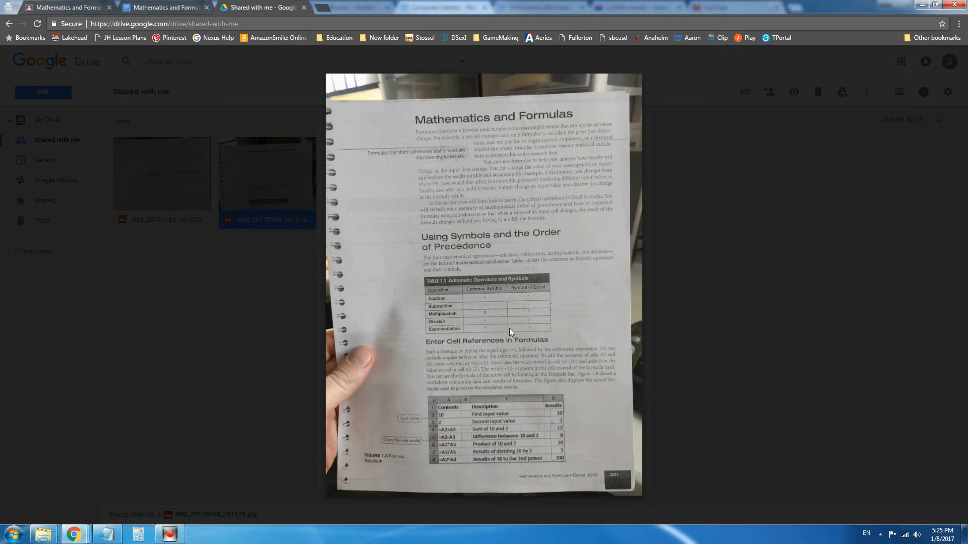
click(158, 10)
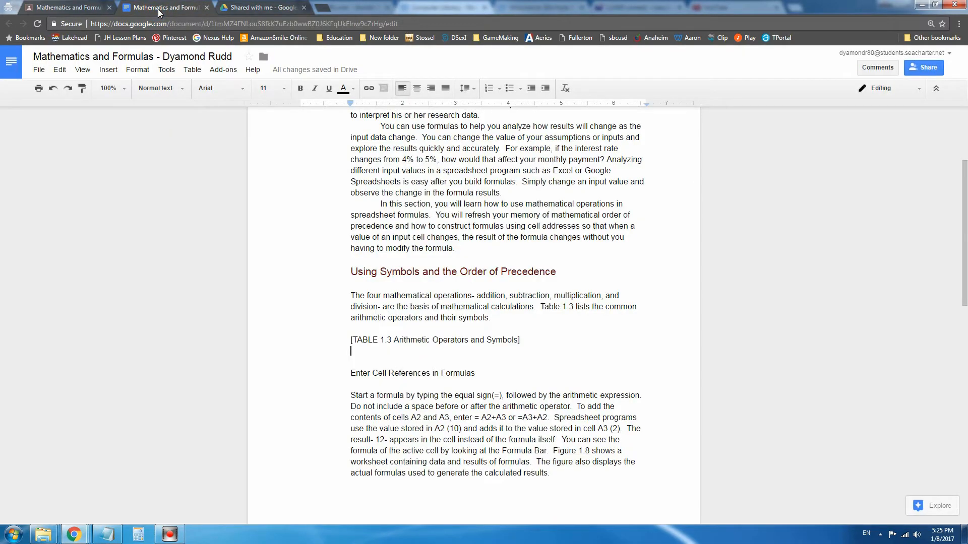
Step: Insert a table with 3 columns and 7 rows below the Table 1.3 placeholder
click(192, 70)
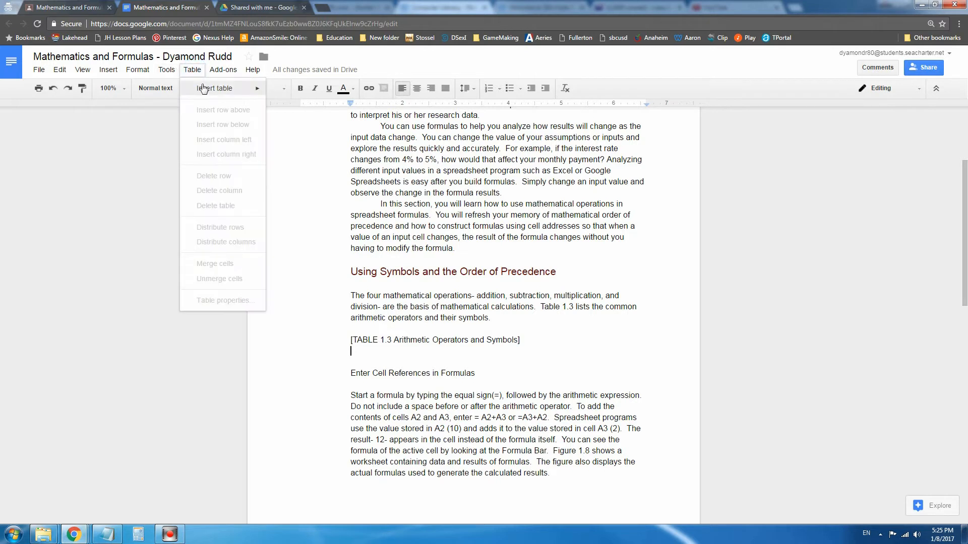
mouse_move(204, 89)
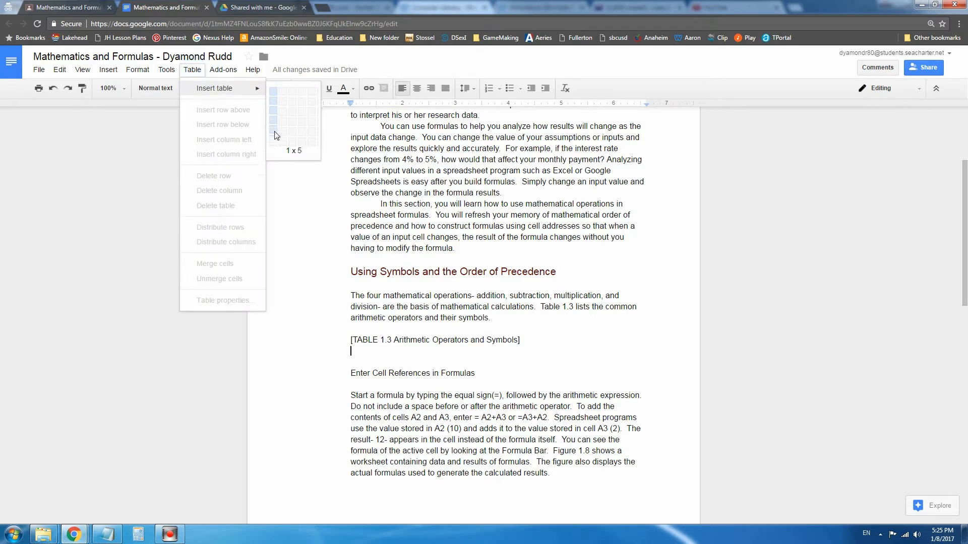
click(293, 156)
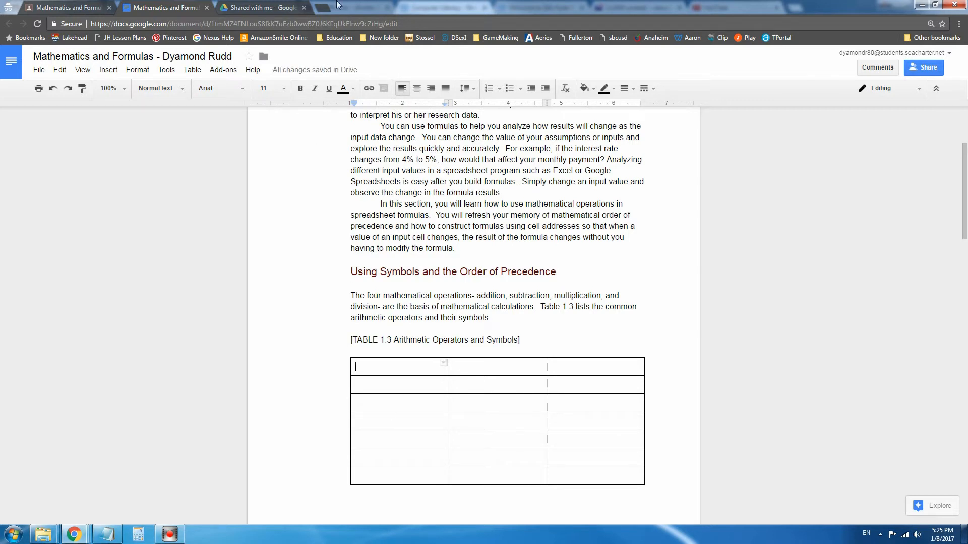
Step: Check the title row of the photographed Table 1.3 and merge the three cells in the document table's first row
click(264, 8)
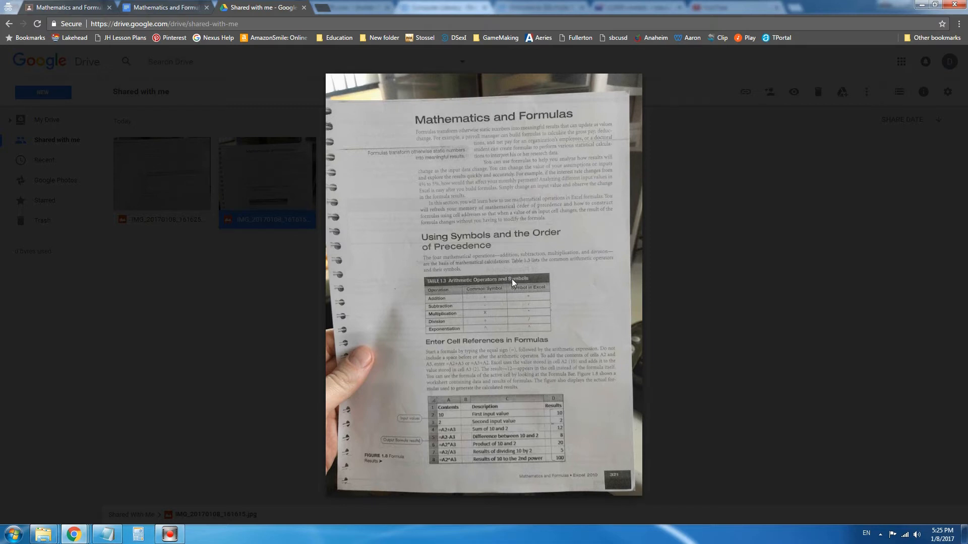
click(164, 8)
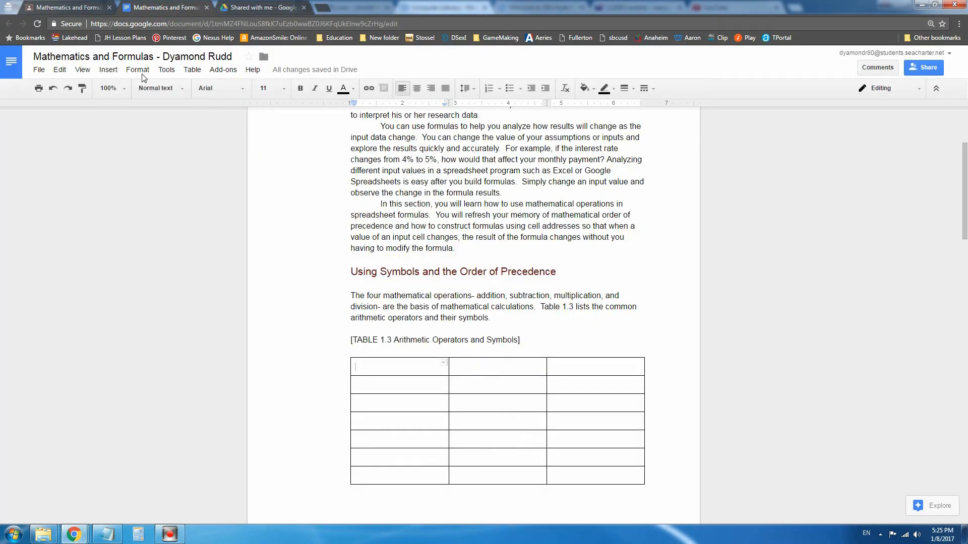
click(375, 363)
click(359, 366)
drag(359, 366, 578, 372)
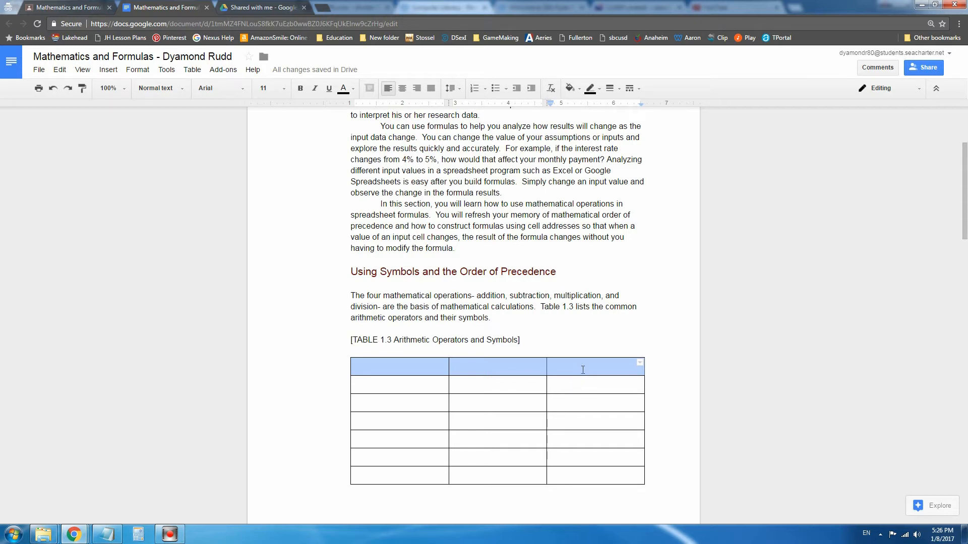
right_click(492, 367)
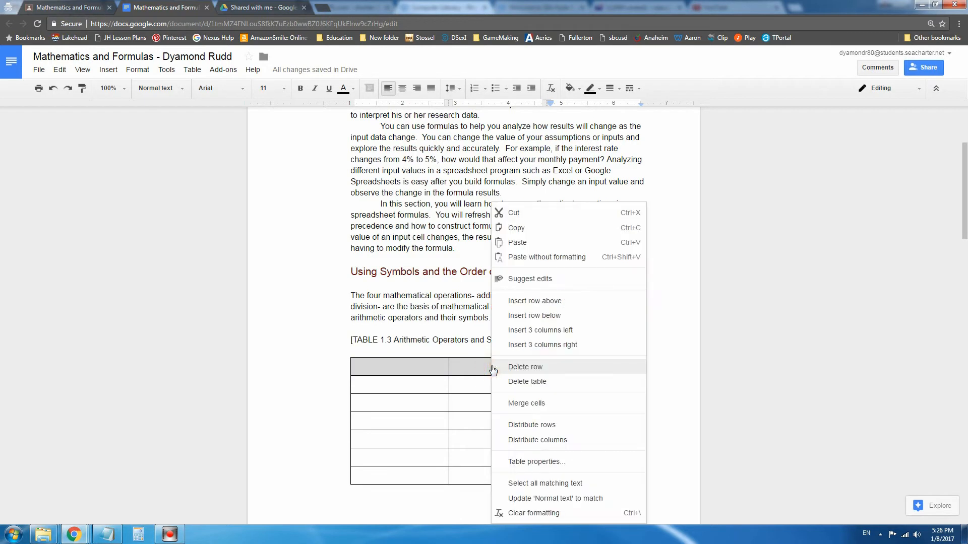
click(522, 405)
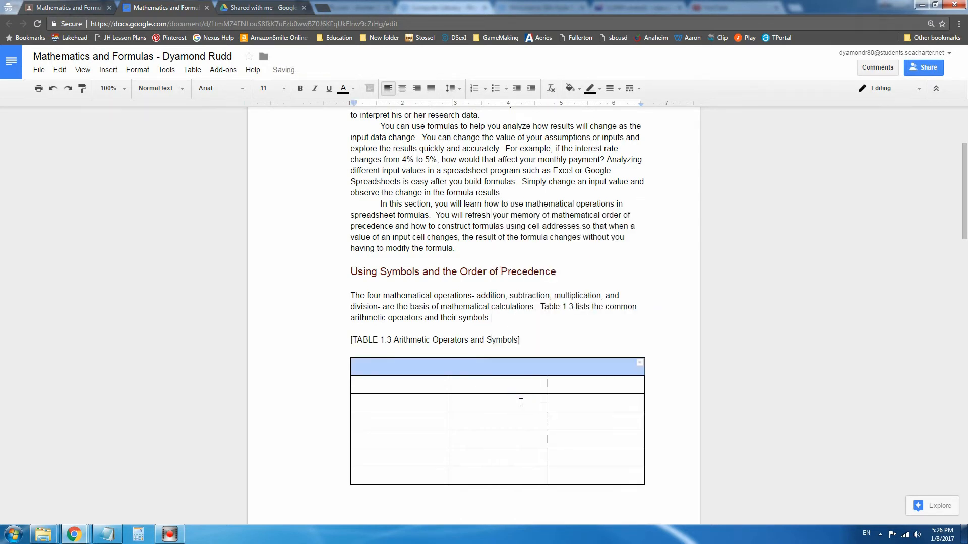
click(518, 390)
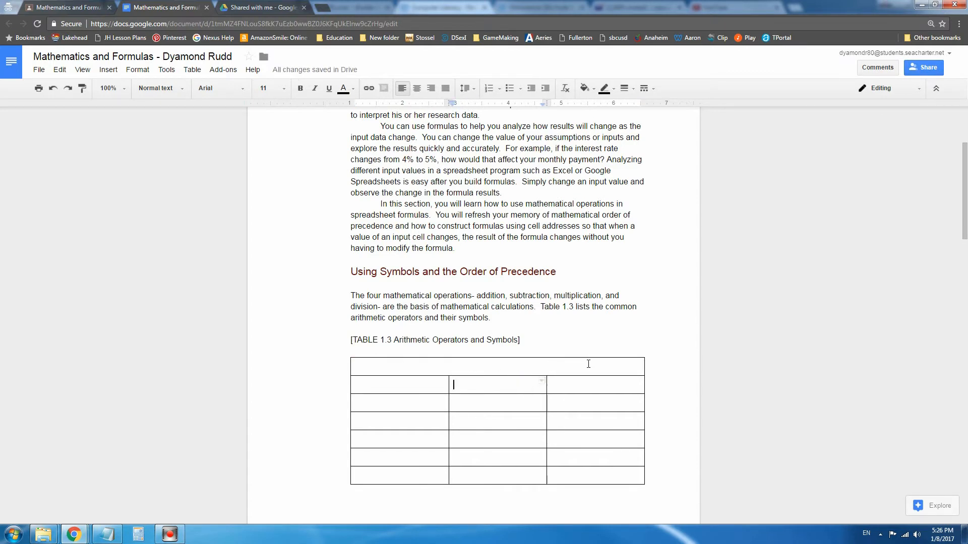
Step: Move the text "TABLE 1.3 Arithmetic Operators and Symbols" from inside the brackets into the table's merged first row
drag(352, 339, 517, 340)
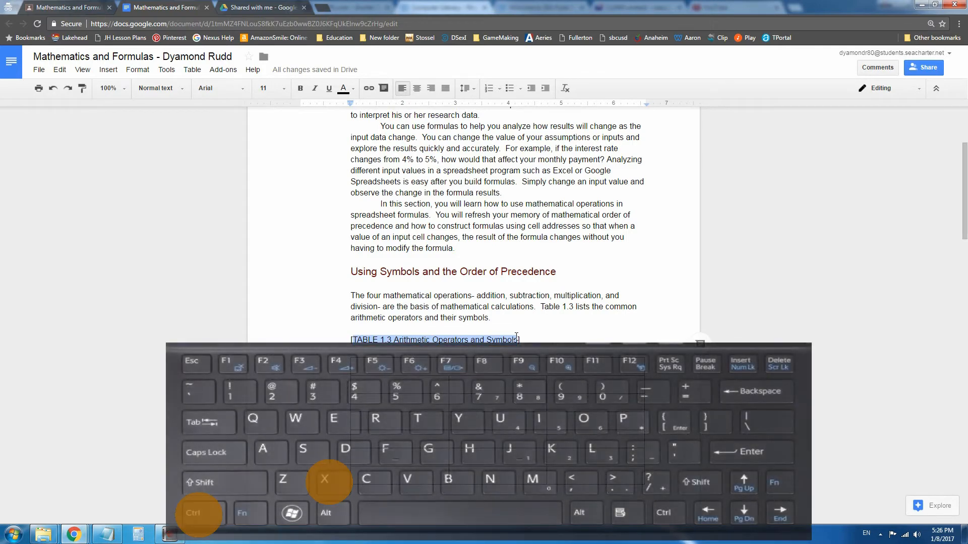
key(ctrl+x)
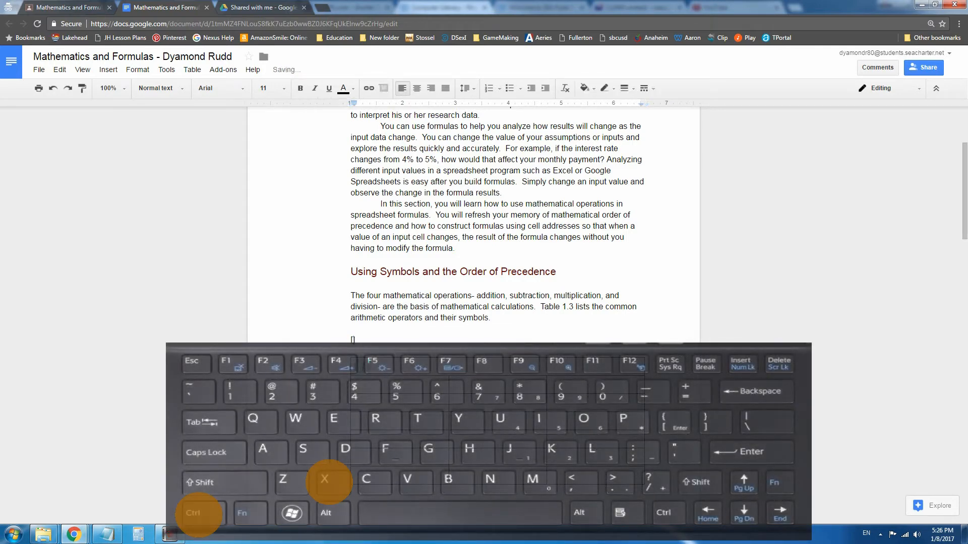
key(ctrl+v)
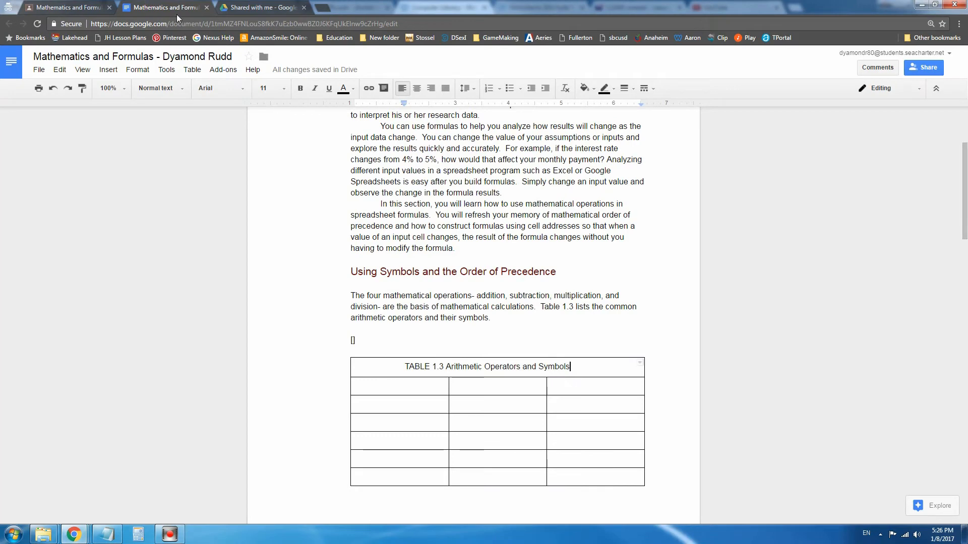
Step: Shade the table's title row dark gray and make its text white to match the photographed table
click(256, 8)
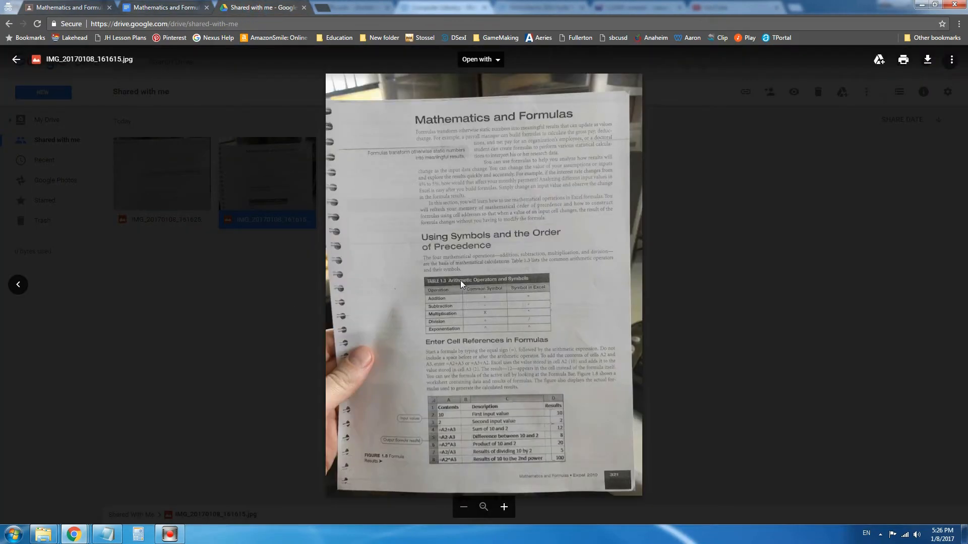
click(166, 8)
drag(376, 364, 590, 374)
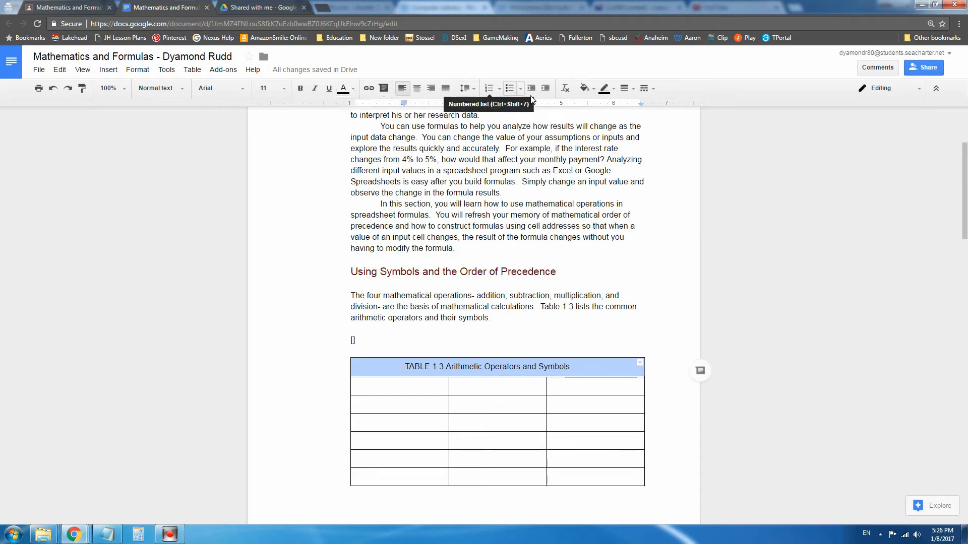
click(592, 90)
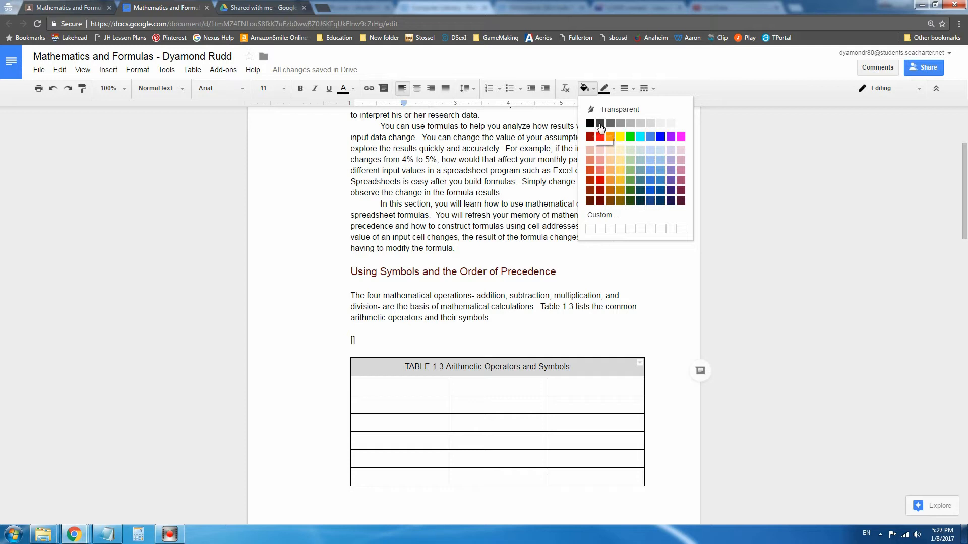
click(600, 124)
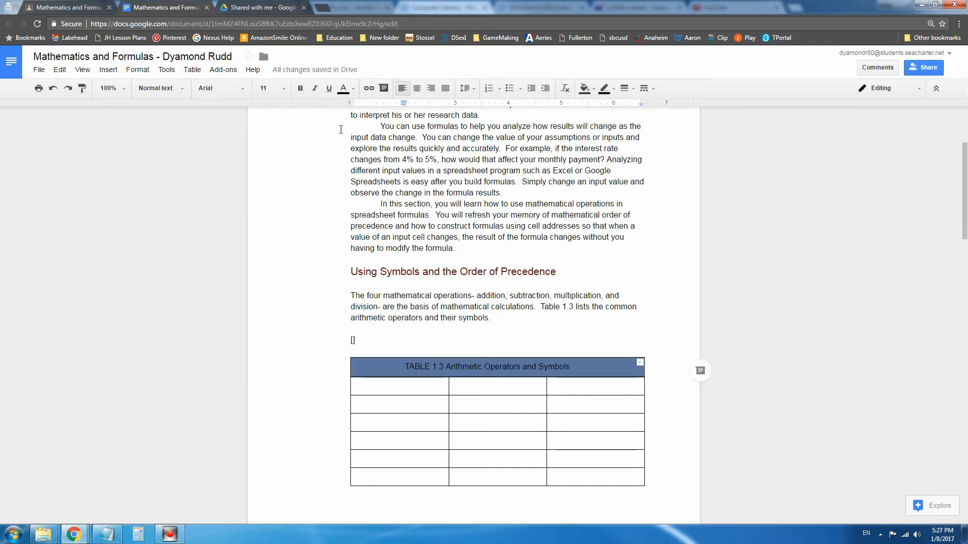
click(345, 93)
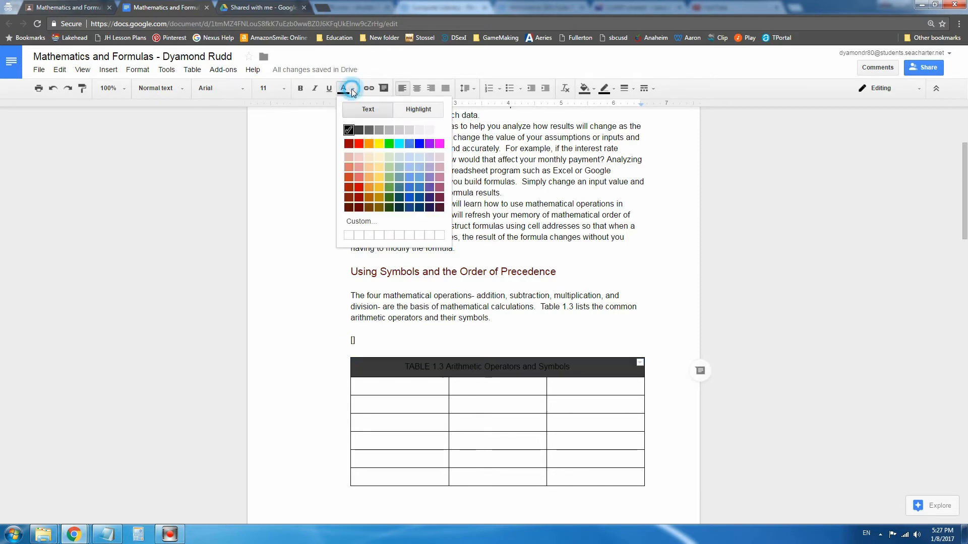
click(440, 130)
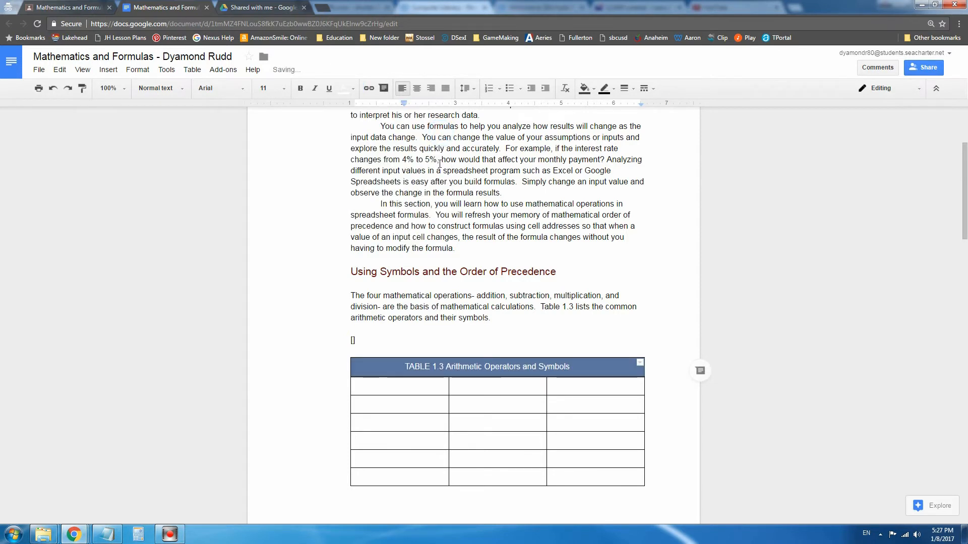
click(531, 429)
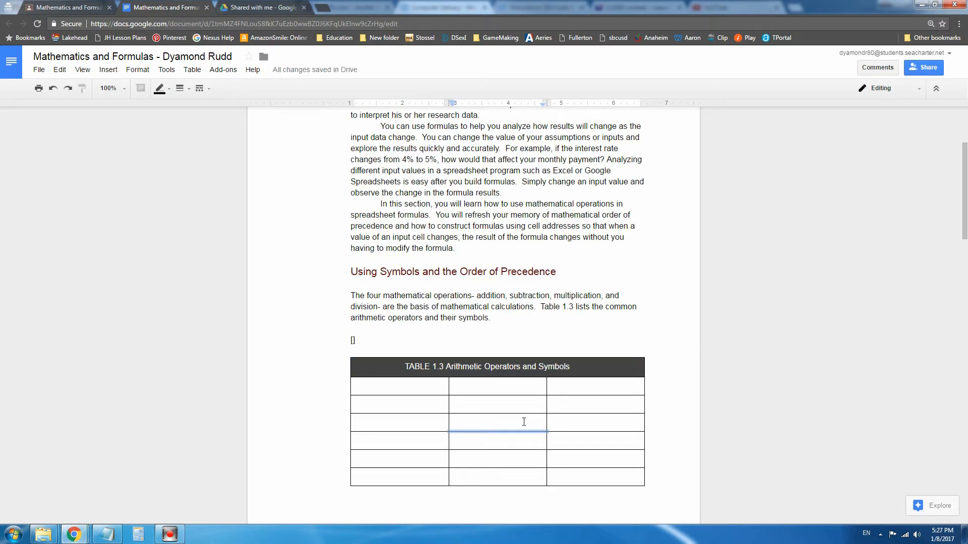
Step: Enter the column headings "Operation", "Common Symbol" and "Symbol in Sheets" in the table's second row
click(430, 386)
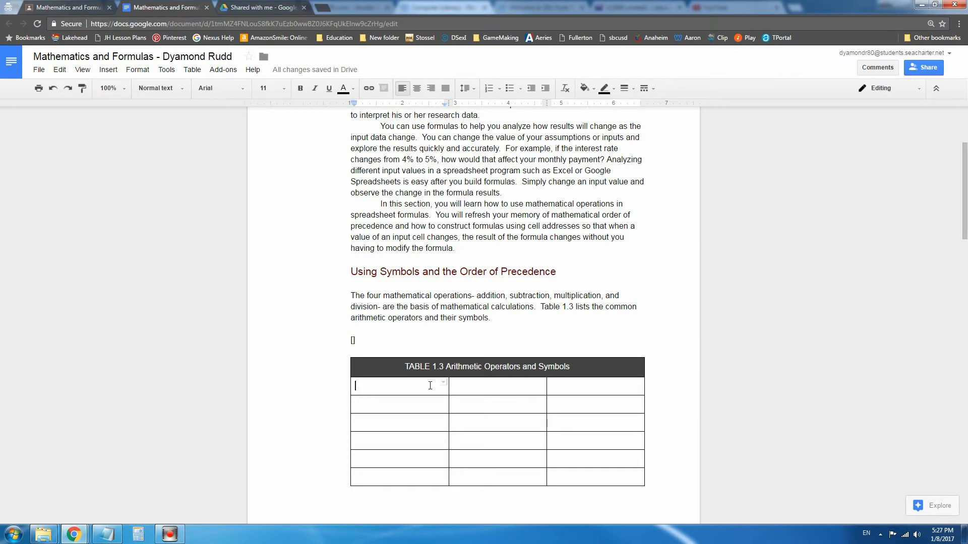
text(O)
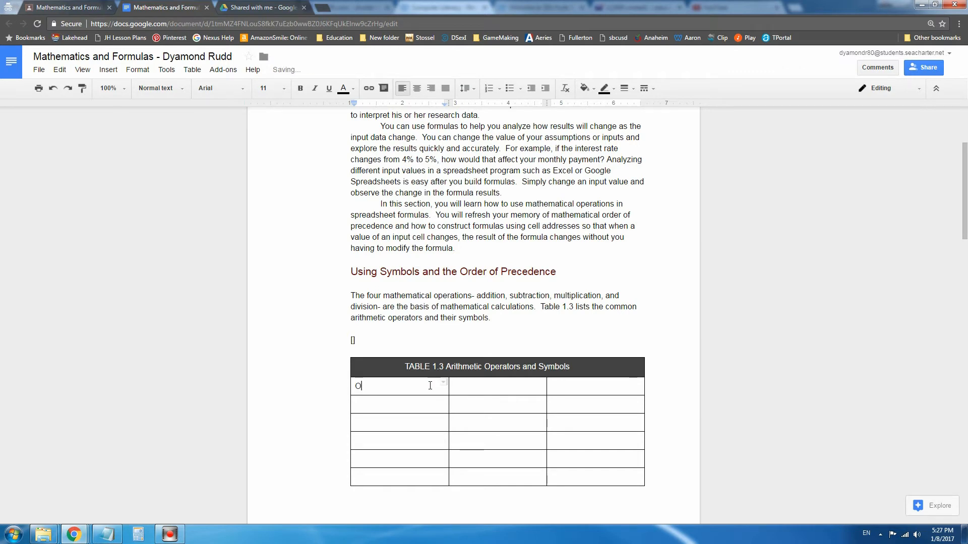
text(peration)
key(Tab)
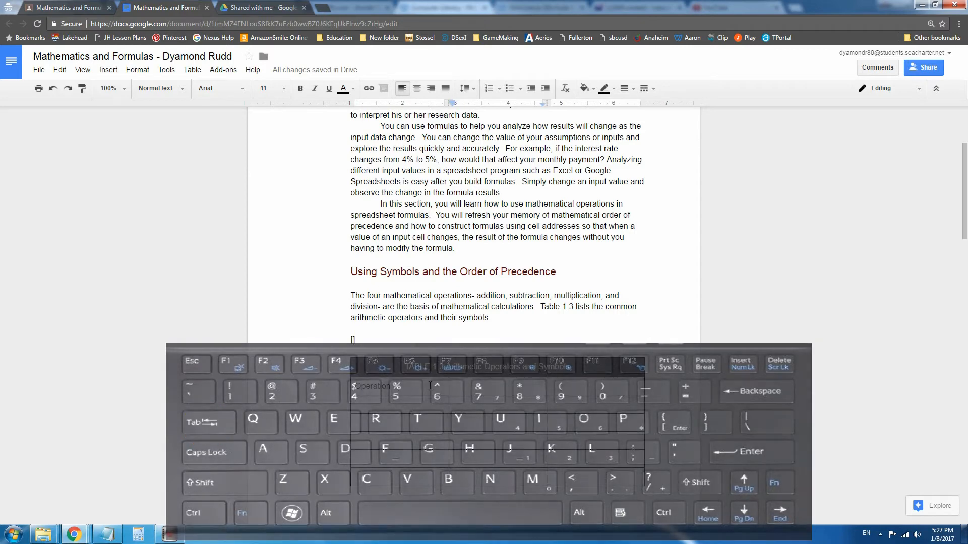
text(Co)
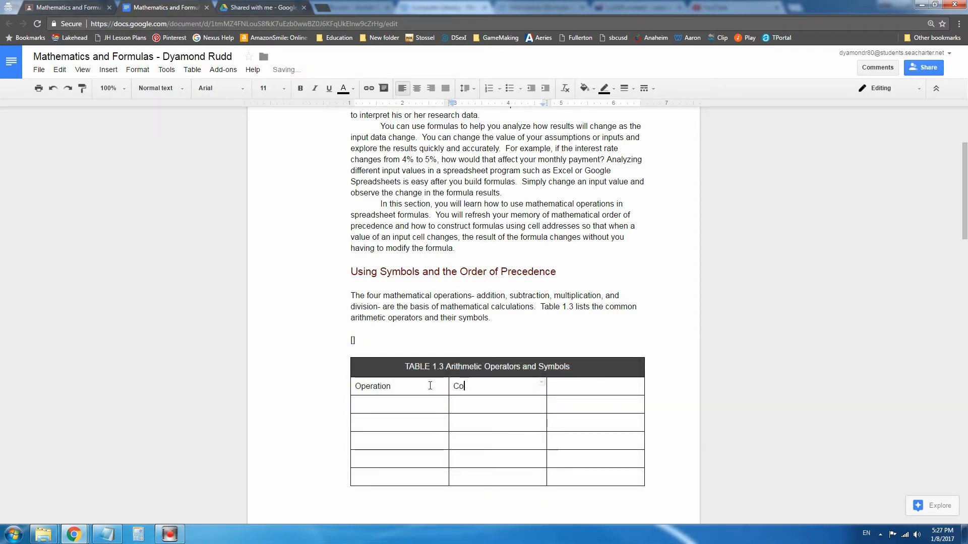
text(mmon Symbol)
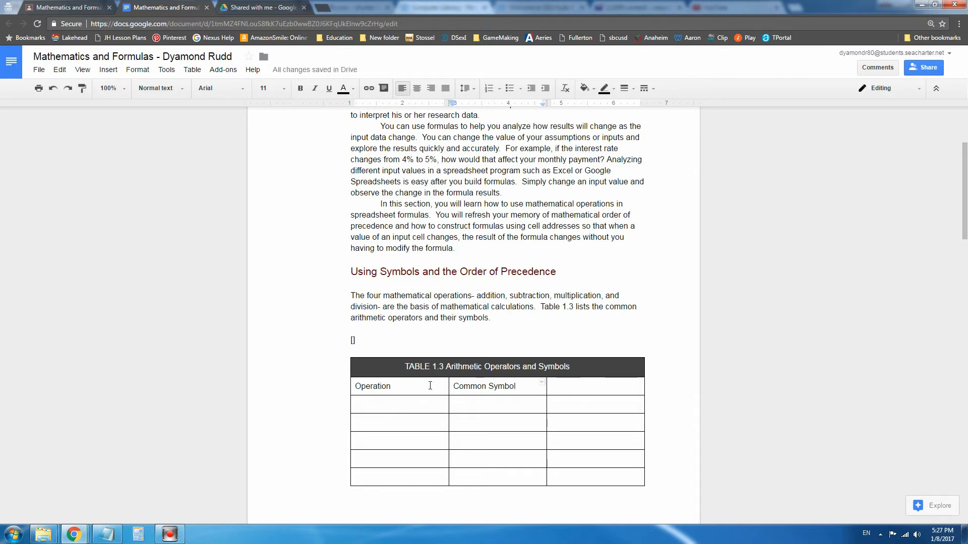
key(Tab)
text(Symbol i)
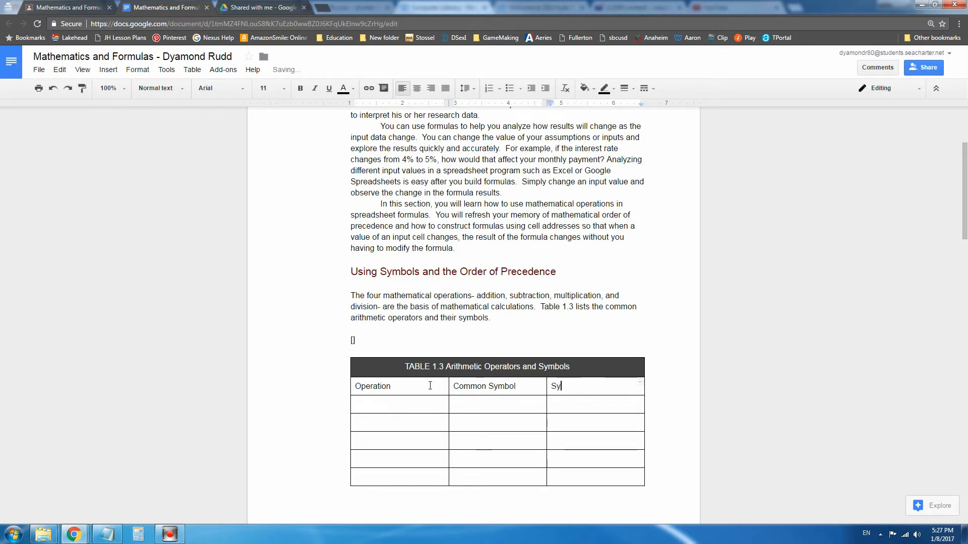
text(n Sheets)
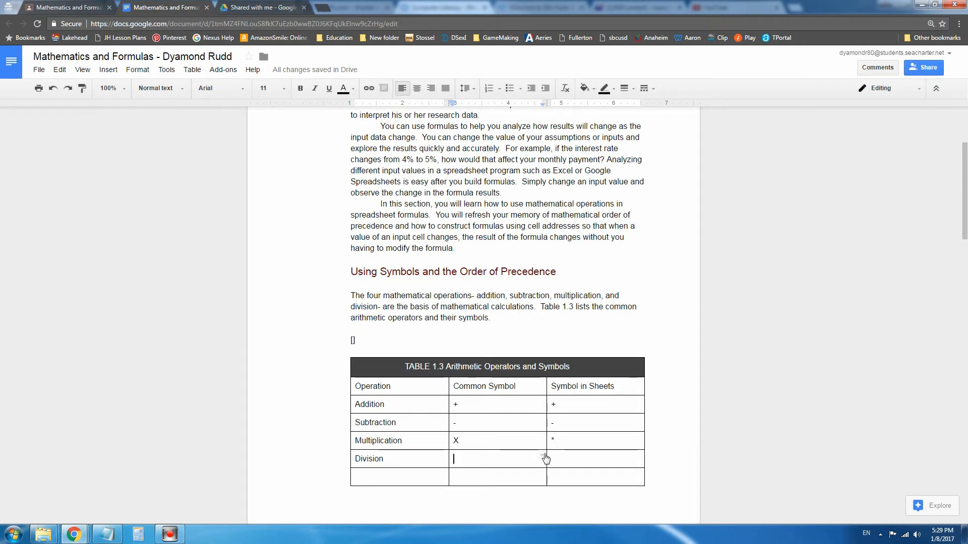
Step: Enter "/" as the Symbol in Sheets for the Division row
text(/)
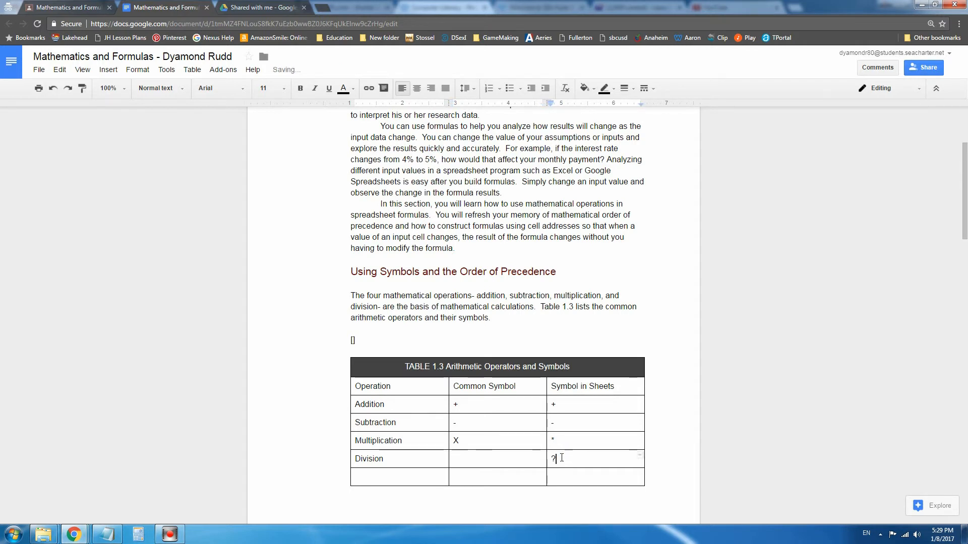
key(BackSpace)
text(/)
Step: Place the cursor in Division's Common Symbol cell, then open Windows Character Map and set its font to Arial
click(496, 462)
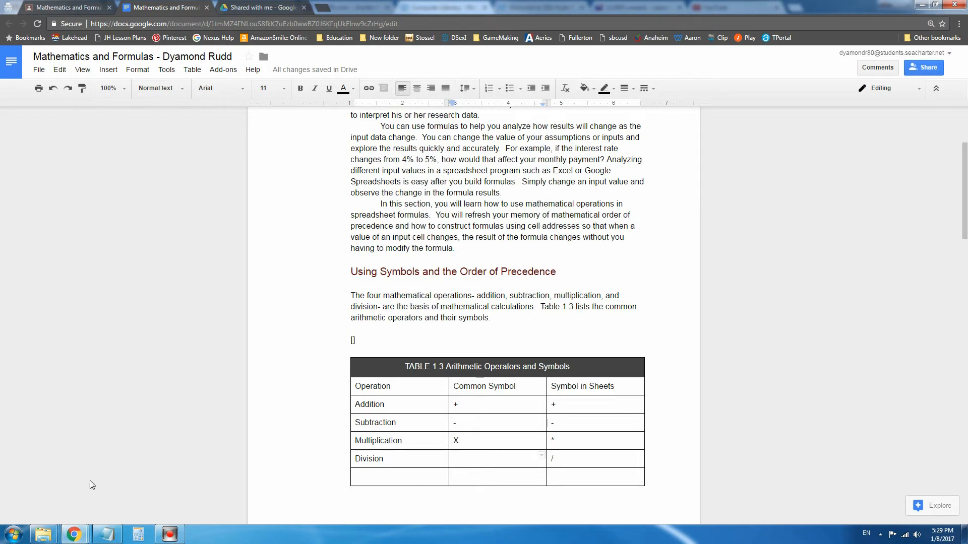
click(13, 534)
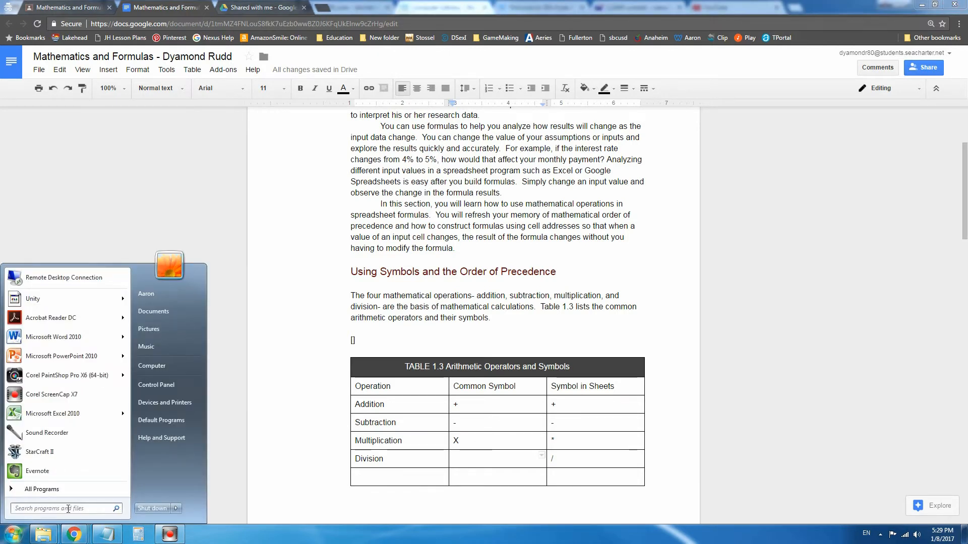
text(character ma)
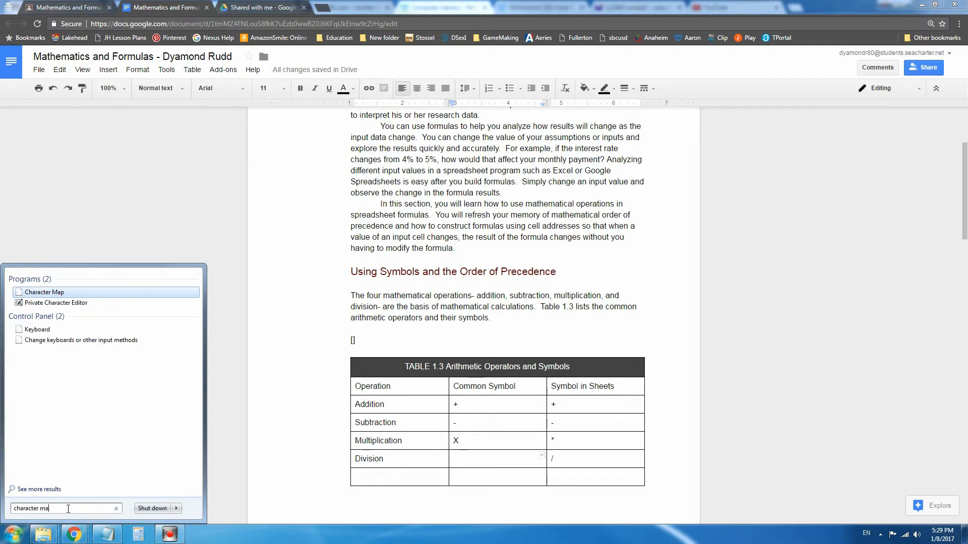
text(p)
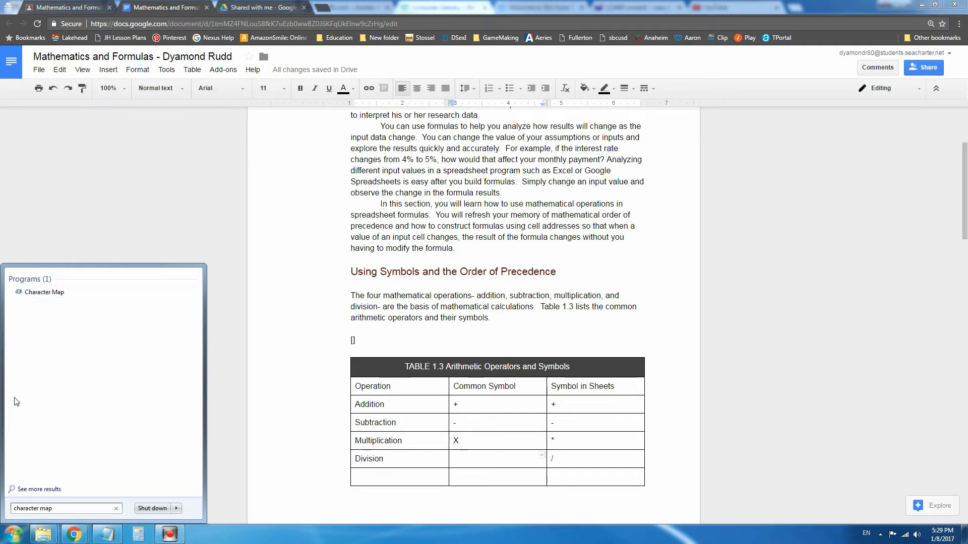
click(44, 293)
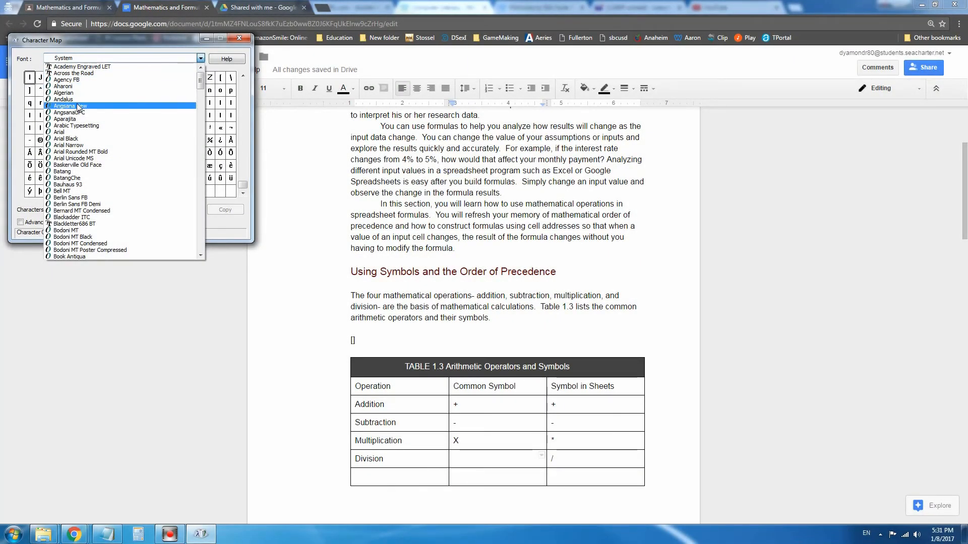
click(72, 132)
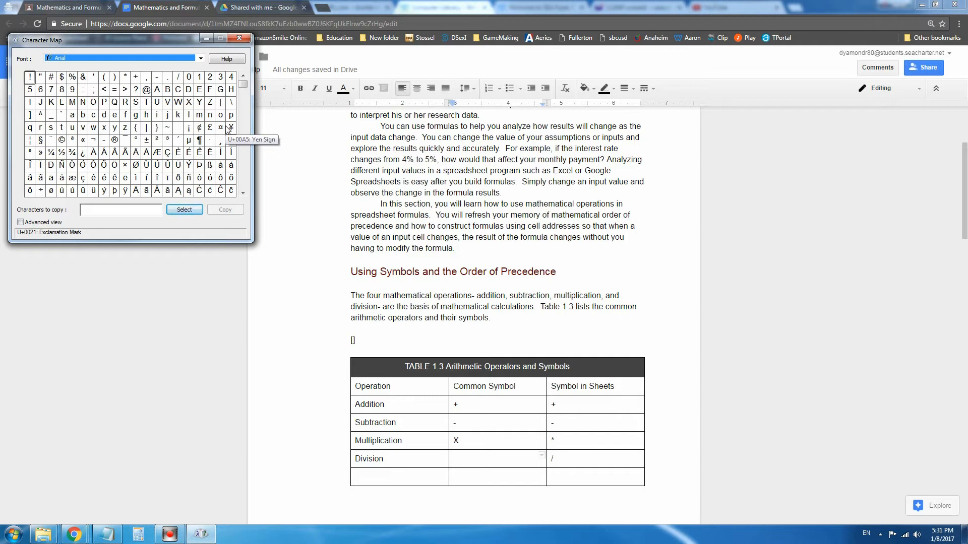
Step: Copy the division sign (÷) from Character Map, close it and return to the Common Symbol cell of the Division row
double_click(42, 192)
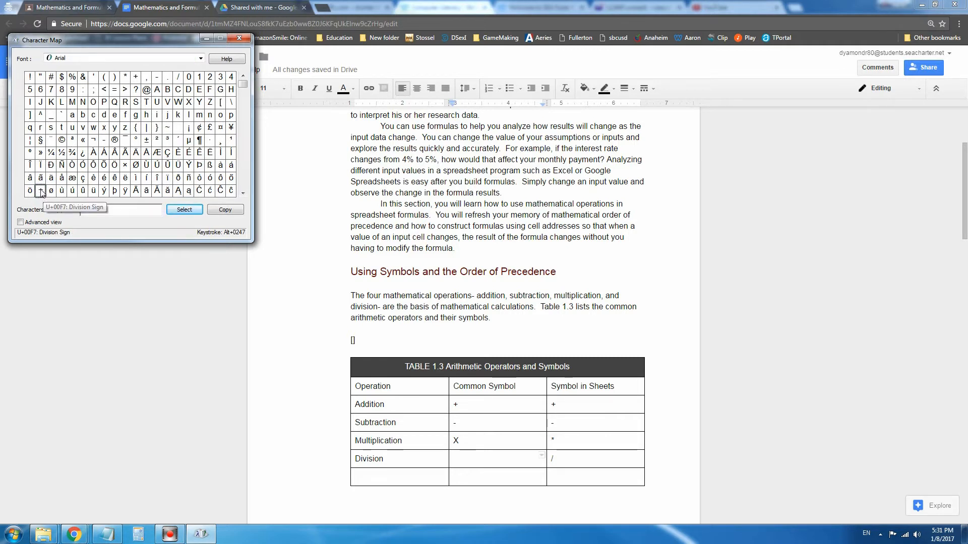
double_click(41, 194)
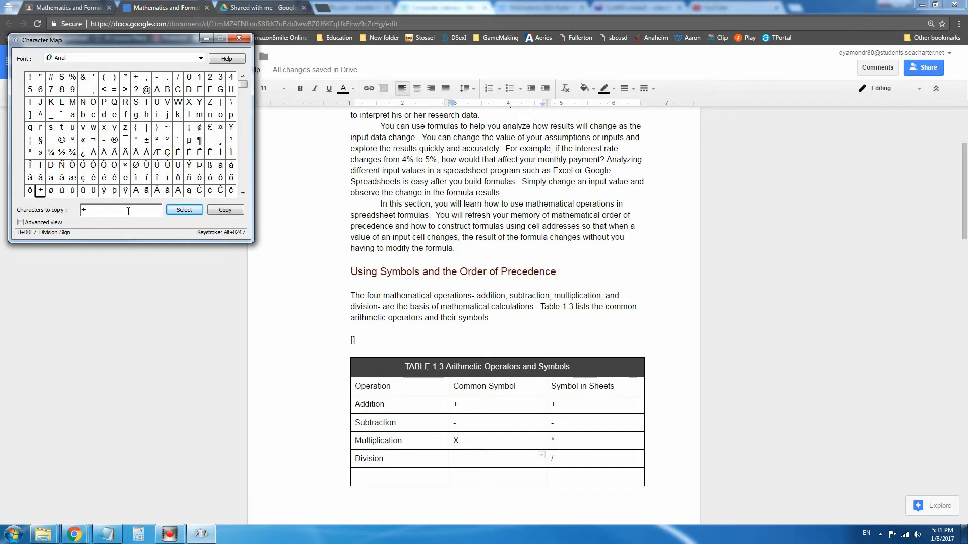
click(84, 210)
click(226, 212)
click(240, 39)
click(482, 459)
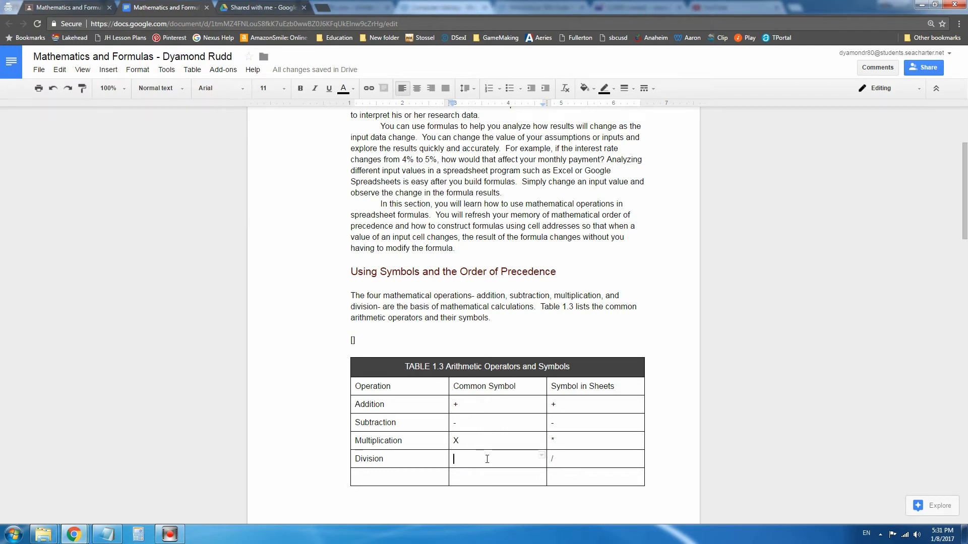
click(473, 460)
Step: Open Windows Character Map and copy the Arial division sign (÷) to the clipboard
click(14, 537)
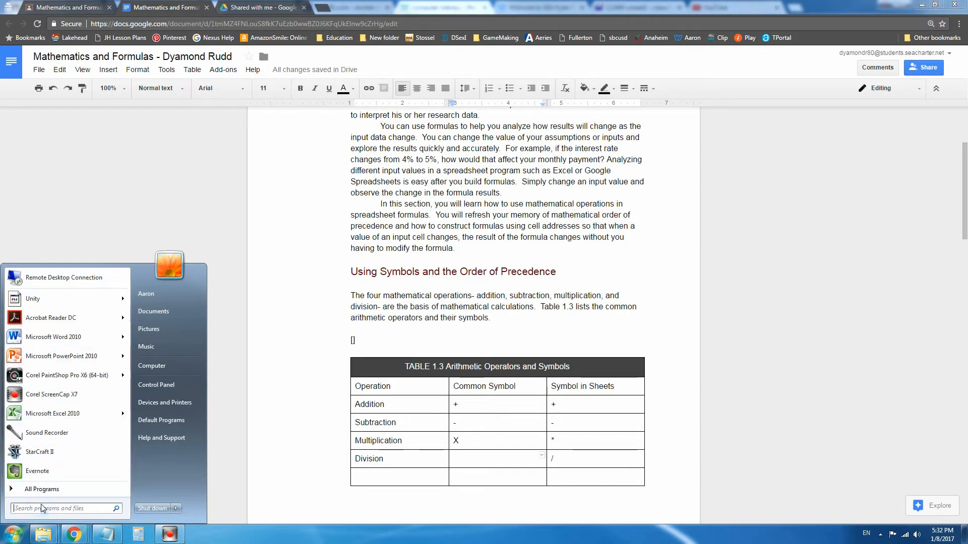
text(character)
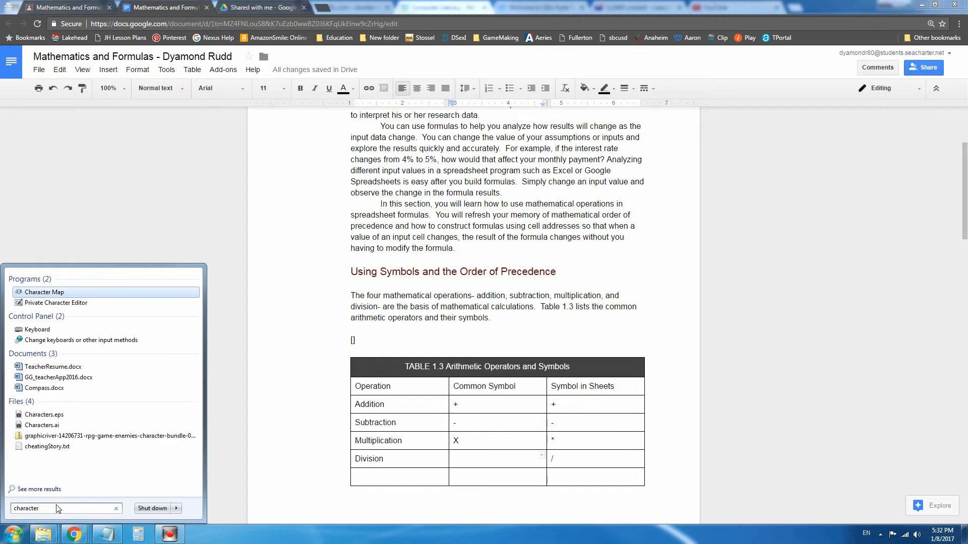
click(53, 292)
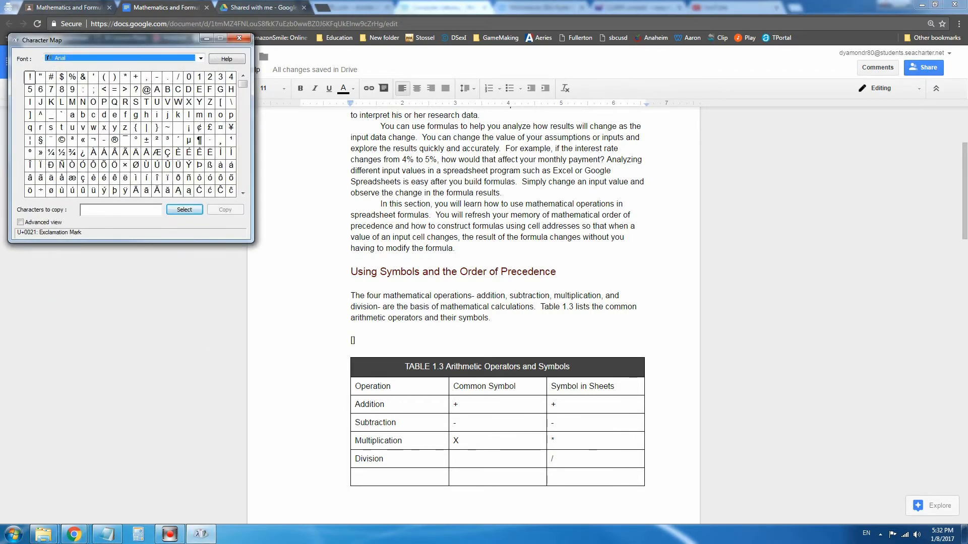
click(43, 193)
double_click(43, 192)
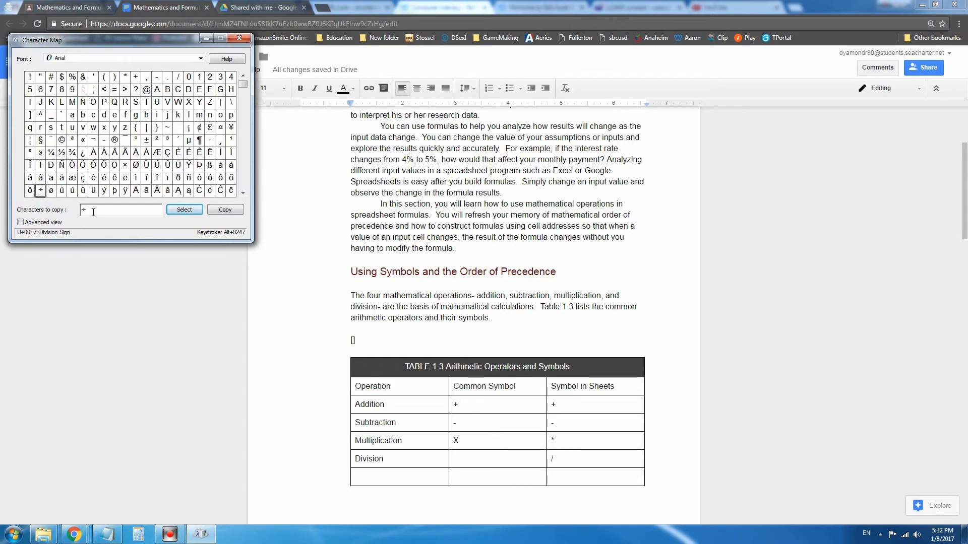
drag(92, 211, 77, 211)
click(225, 210)
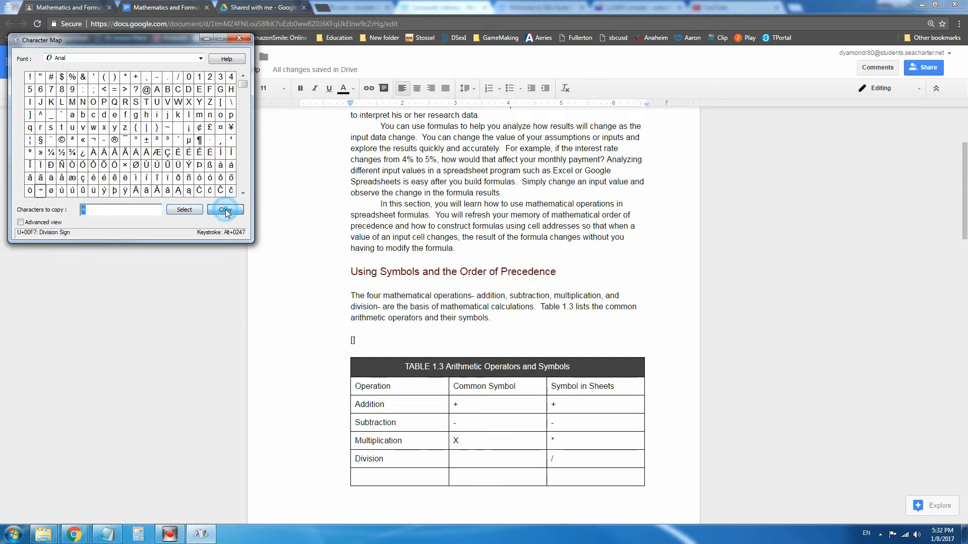
Step: Paste the copied division sign (÷) into the Common Symbol cell of the Division row
double_click(470, 461)
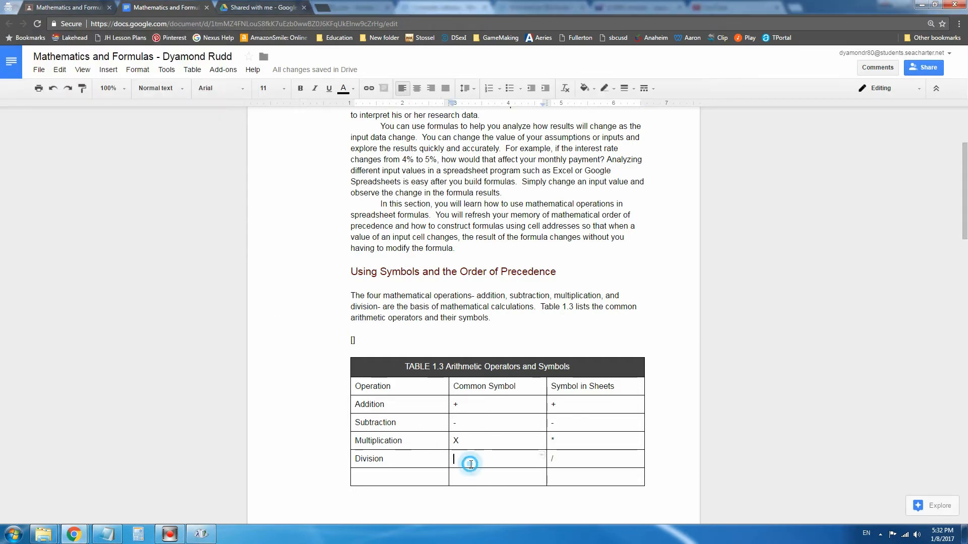
click(471, 458)
key(ctrl+v)
Step: Fill the table's last row with "Exponentiation" as the Operation and "^" as both the Common Symbol and the Symbol in Sheets
click(416, 483)
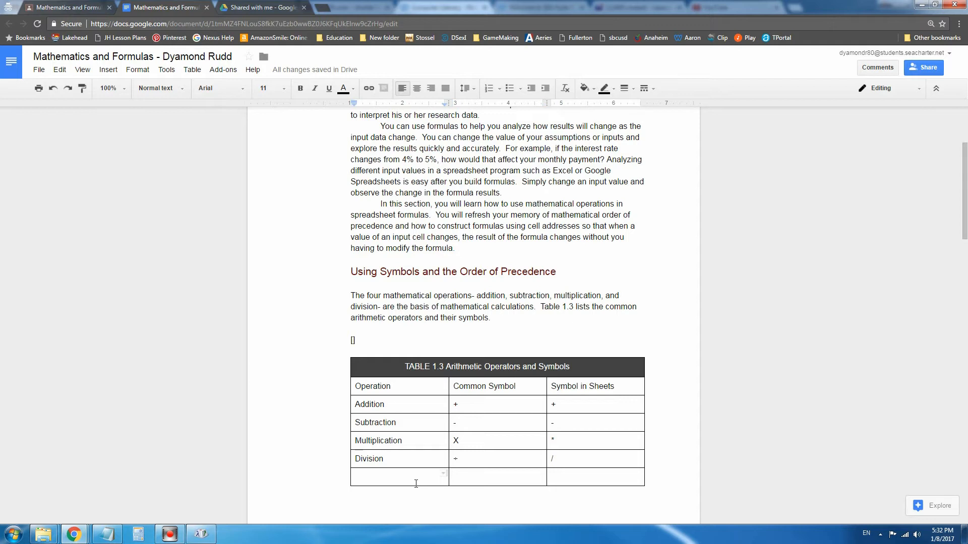
text(D)
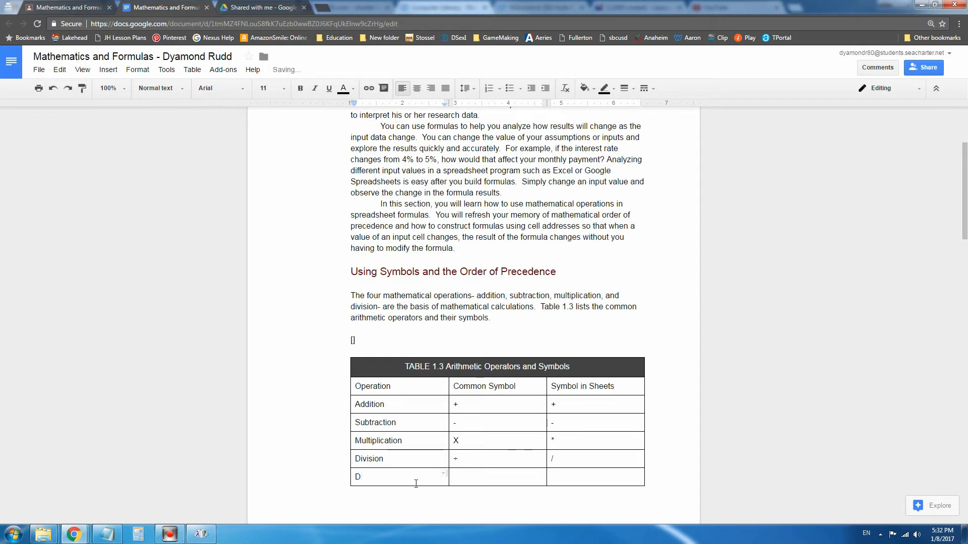
key(BackSpace)
text(Exponentiation)
key(Tab)
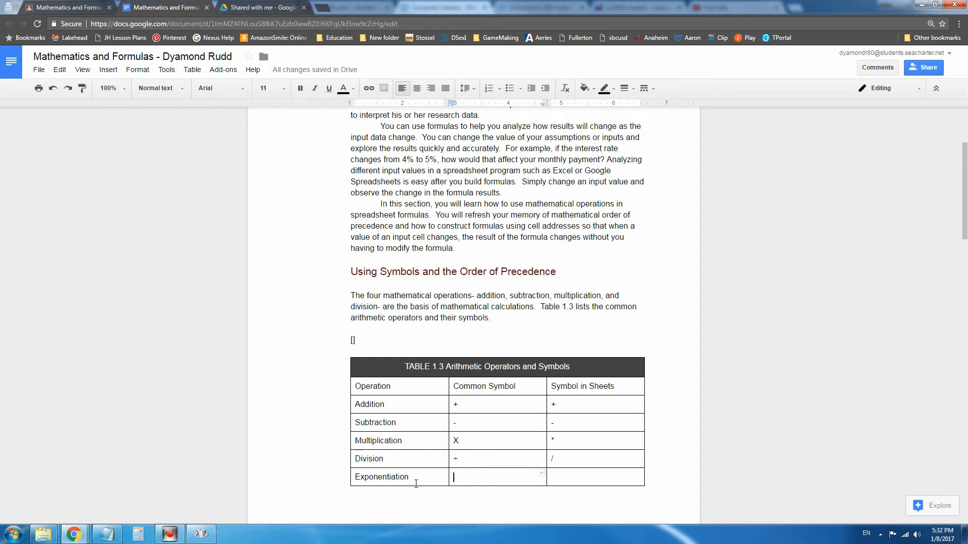
text(^)
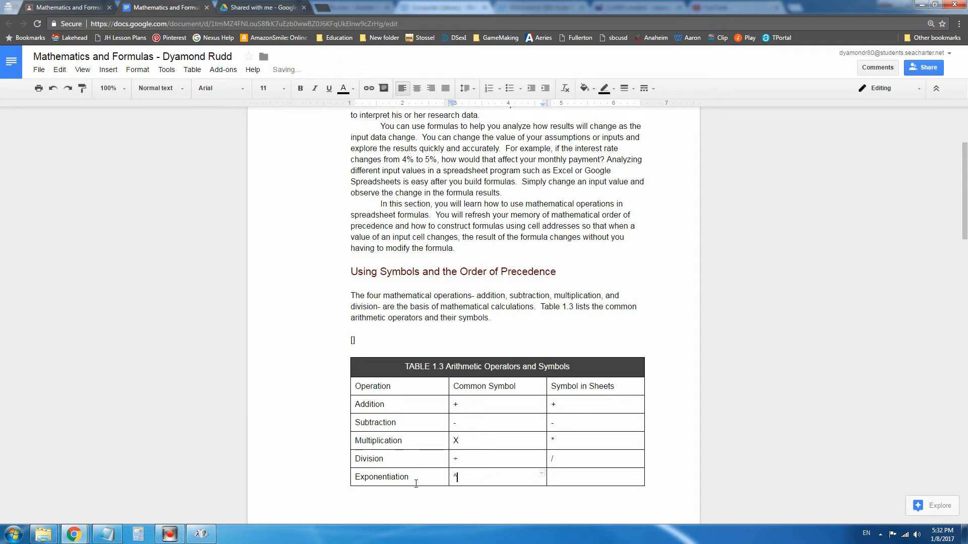
key(Tab)
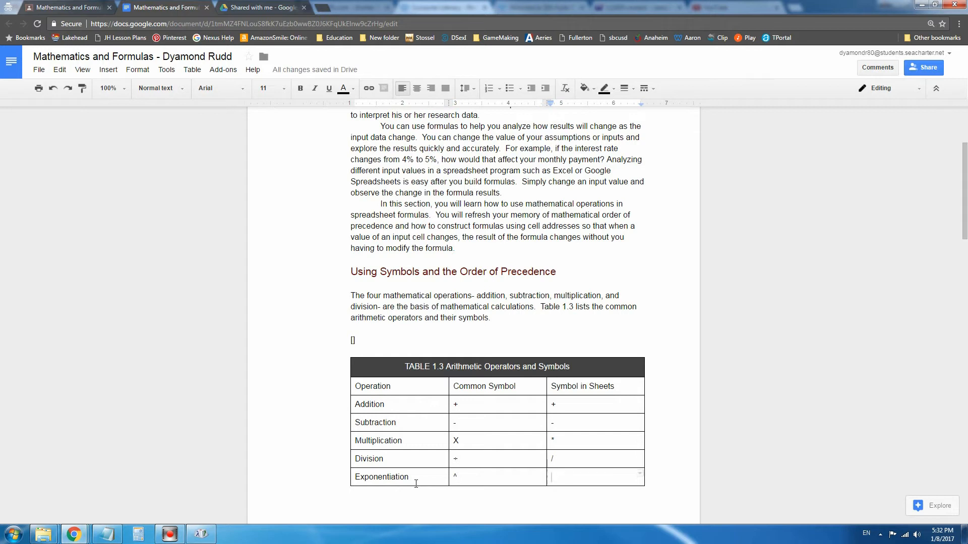
text(^)
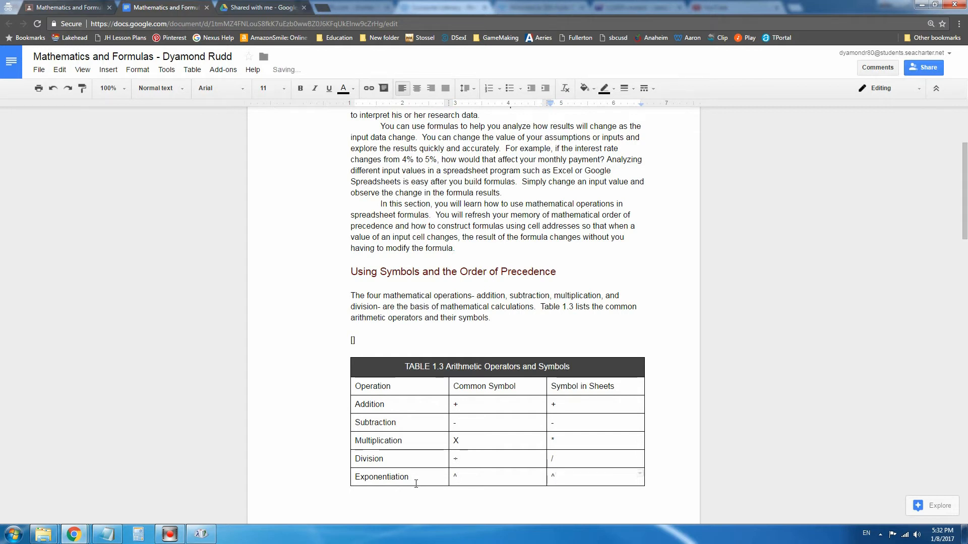
Step: Shade the table's column heading row (Operation, Common Symbol, Symbol in Sheets) with a gray cell background
scroll(504, 404, down, 1)
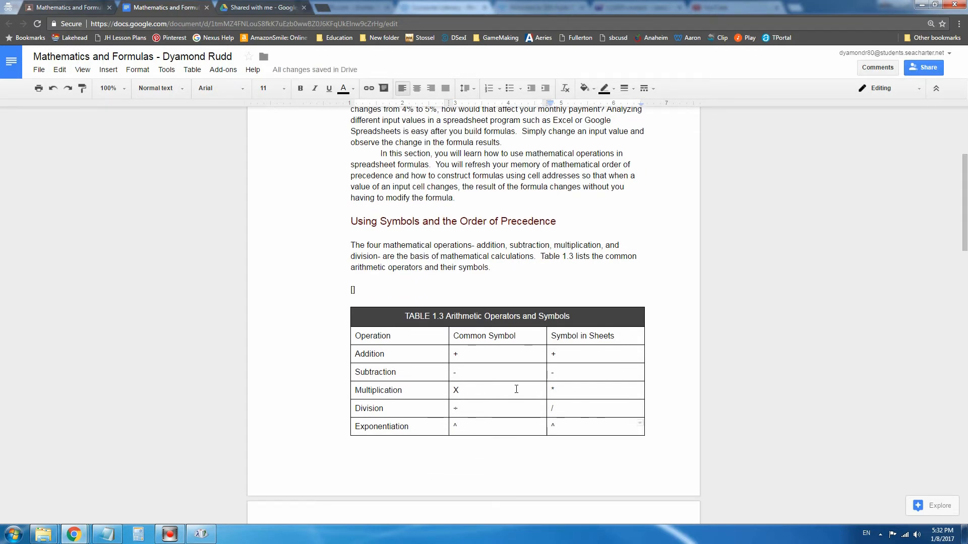
scroll(517, 389, down, 1)
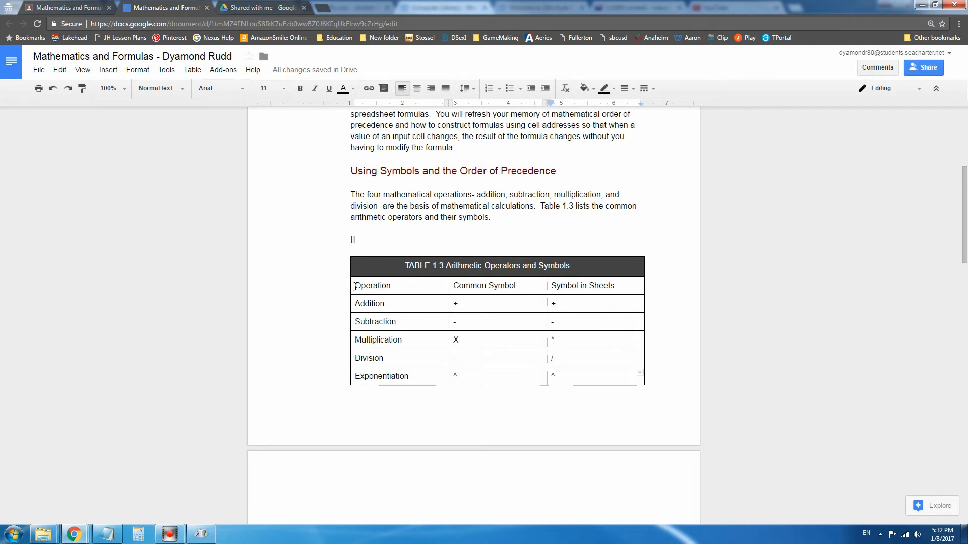
drag(355, 286, 607, 286)
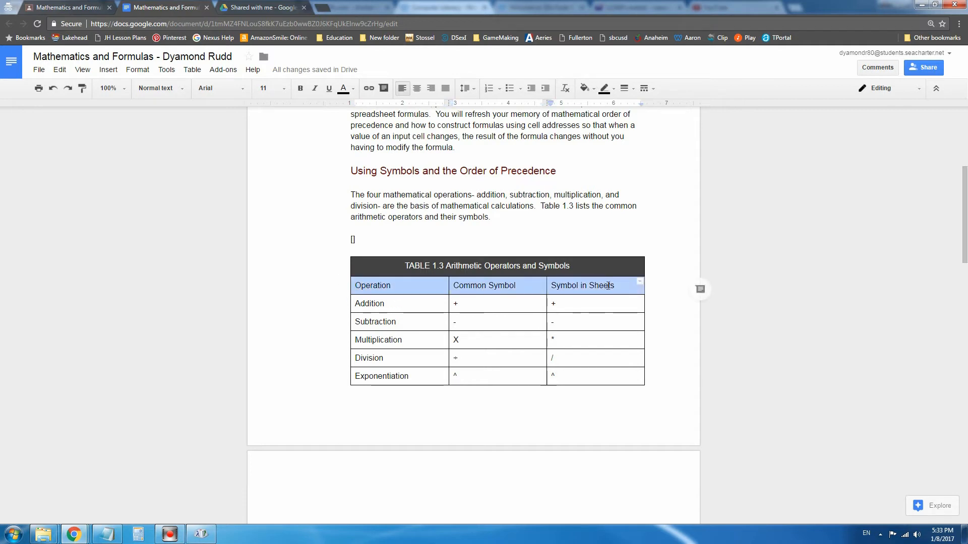
click(589, 89)
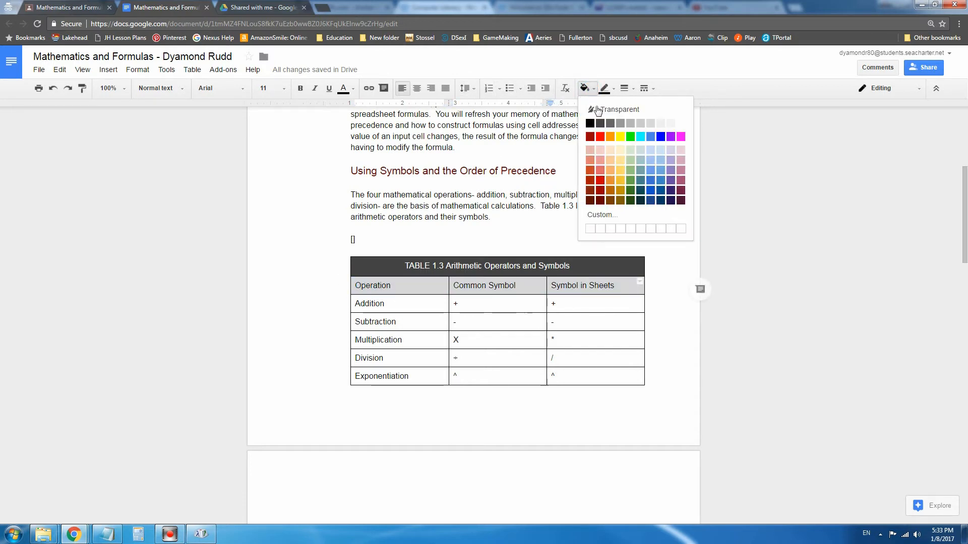
click(631, 124)
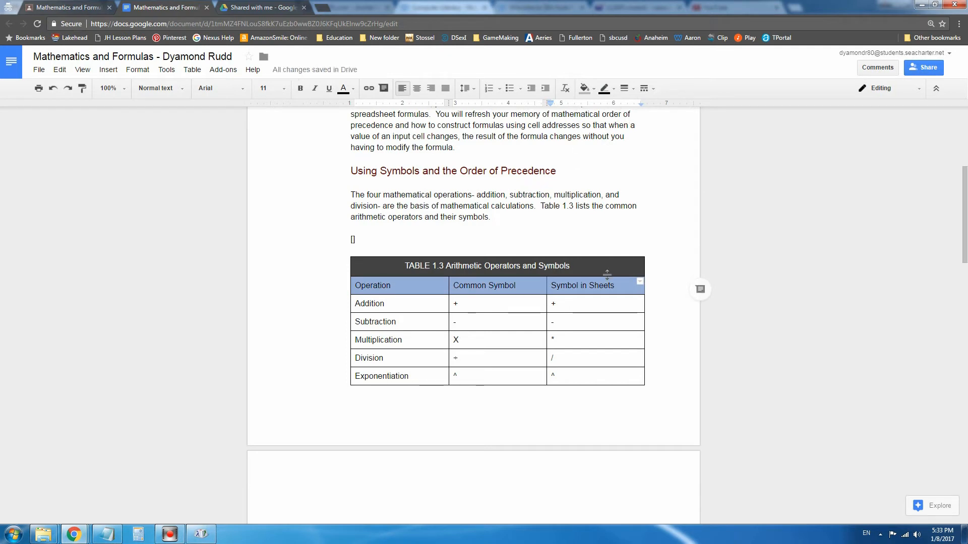
click(657, 315)
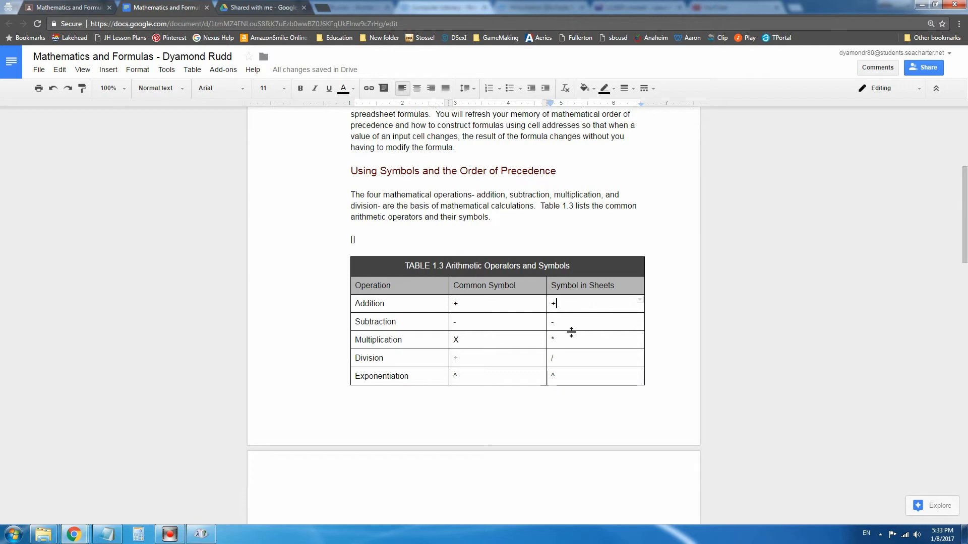
Step: Delete the "[]" placeholder above Table 1.3 together with its extra blank line
scroll(494, 387, down, 1)
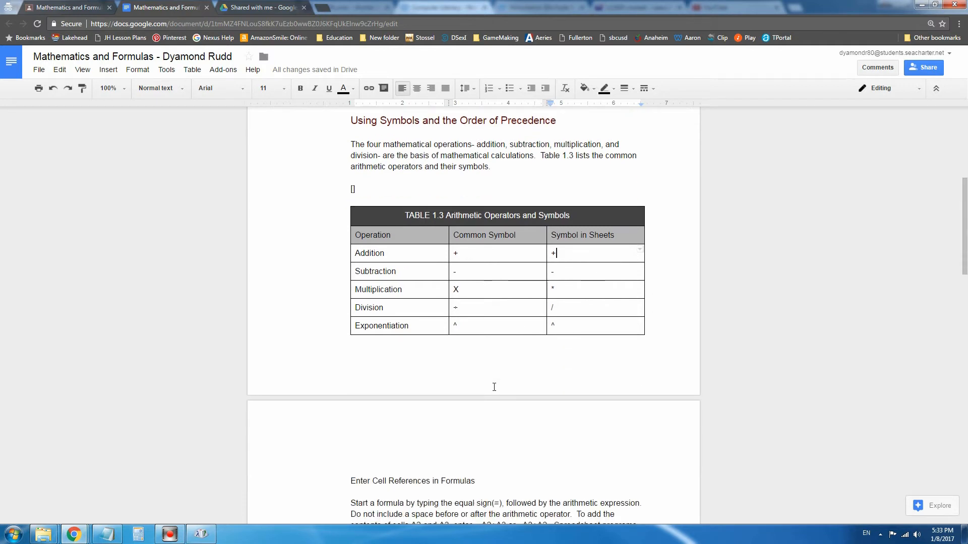
double_click(366, 192)
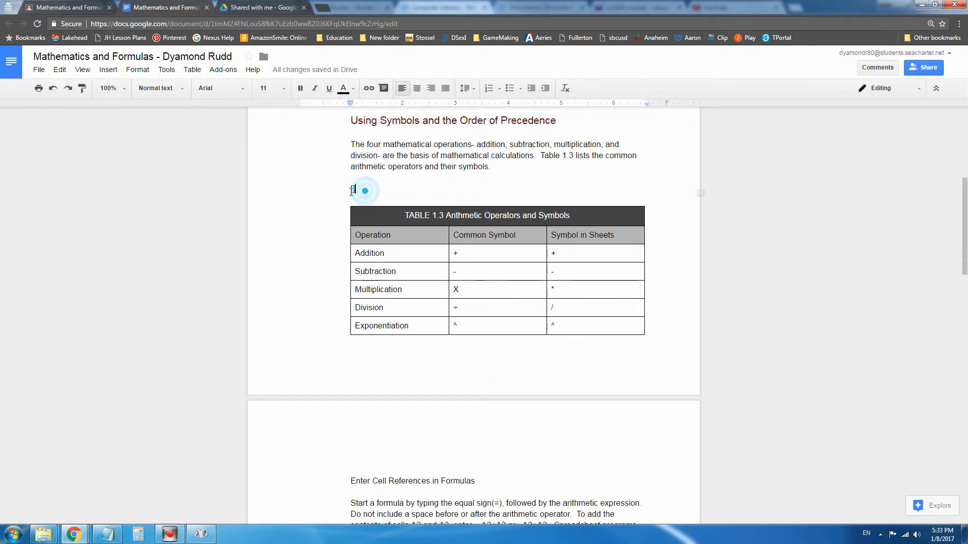
key(BackSpace)
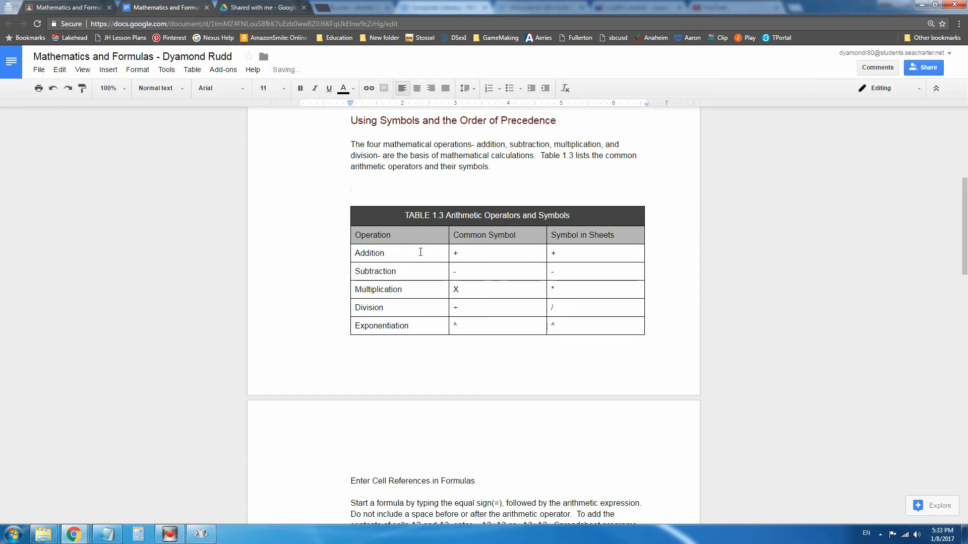
key(Delete)
key(BackSpace)
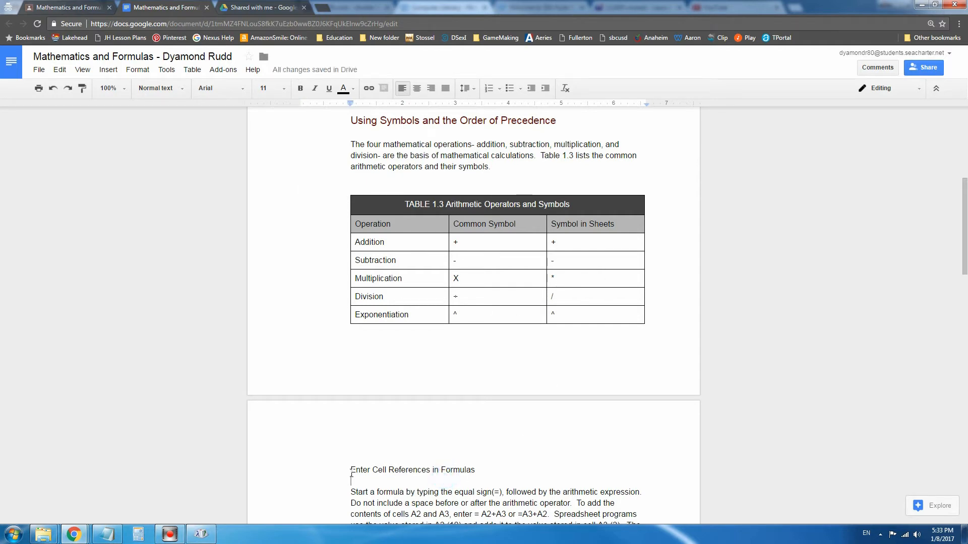
Step: Set the font size of the "Enter Cell References in Formulas" heading to 14
drag(350, 470, 480, 470)
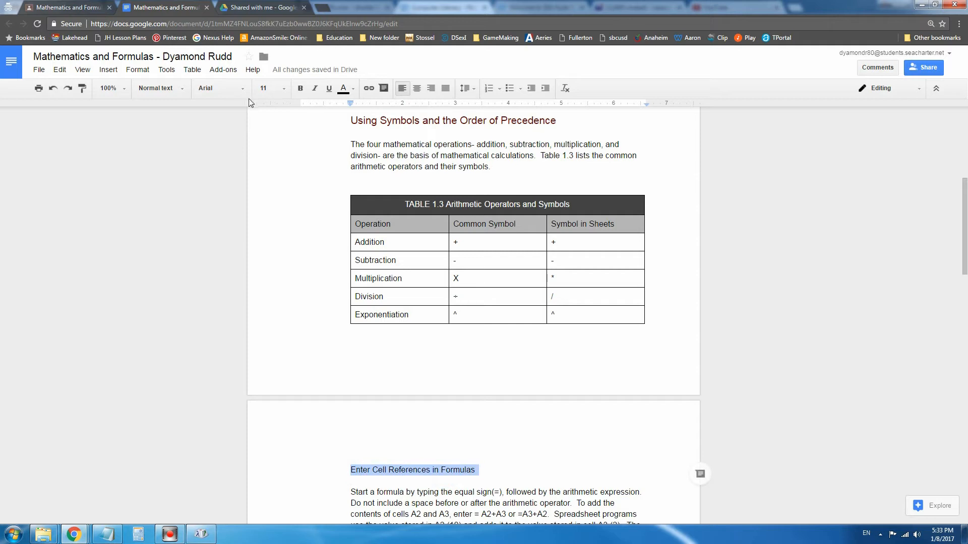
click(284, 90)
click(272, 177)
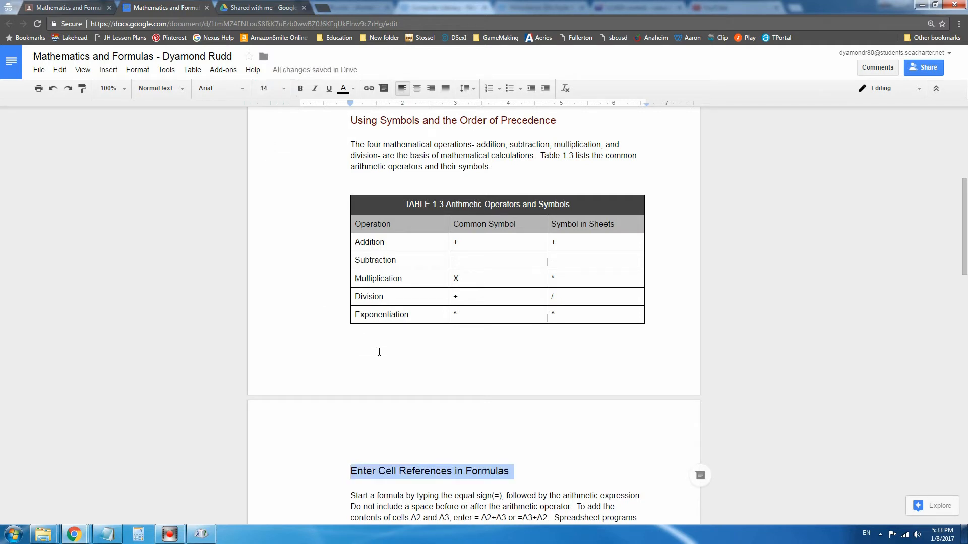
scroll(527, 418, down, 4)
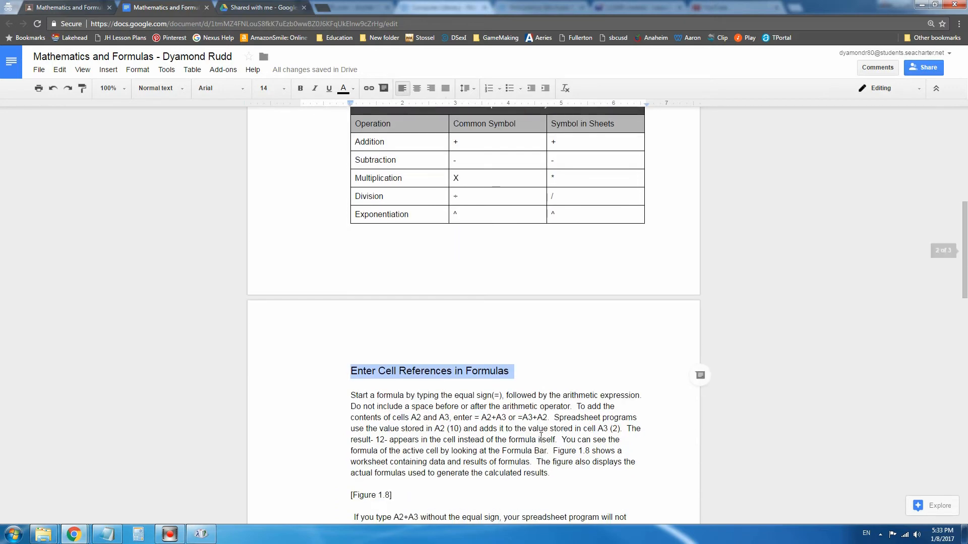
click(511, 349)
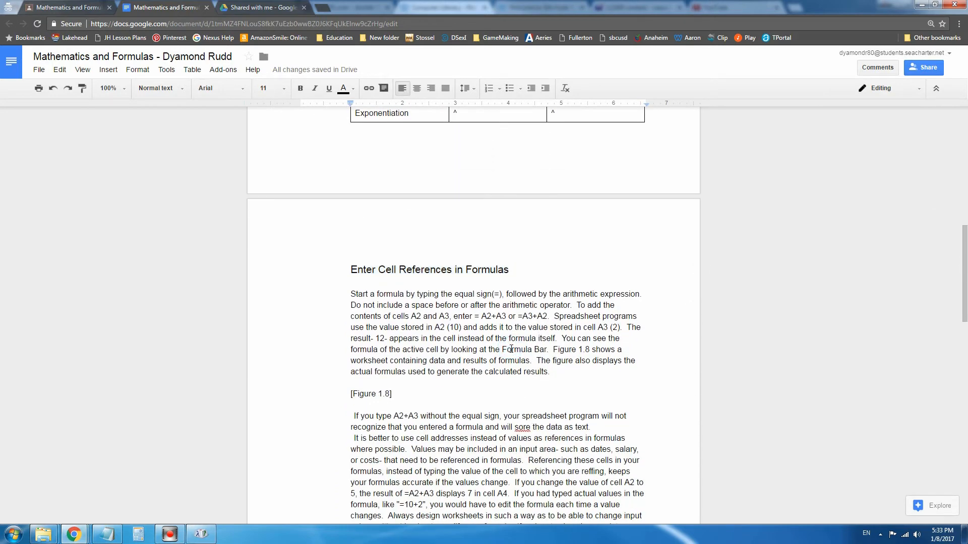
scroll(511, 339, down, 1)
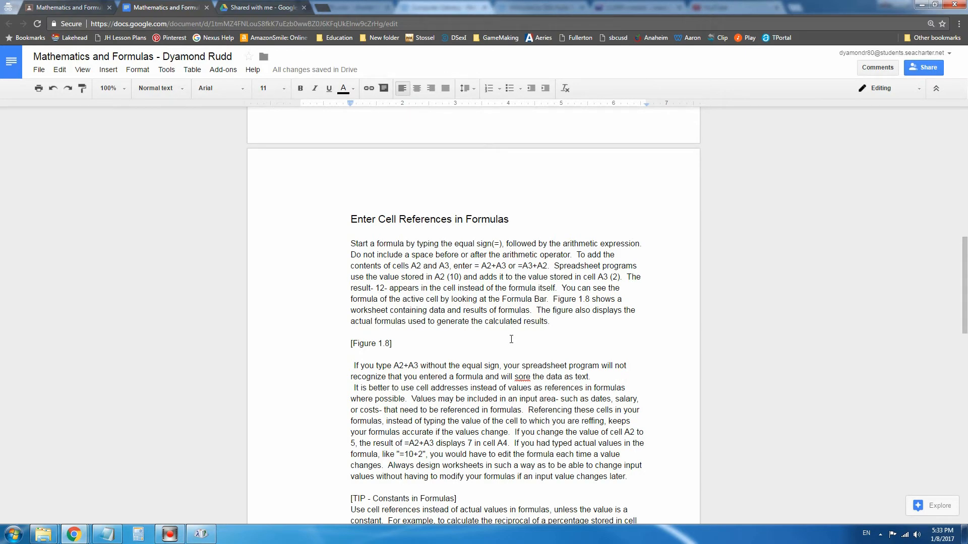
scroll(506, 343, up, 10)
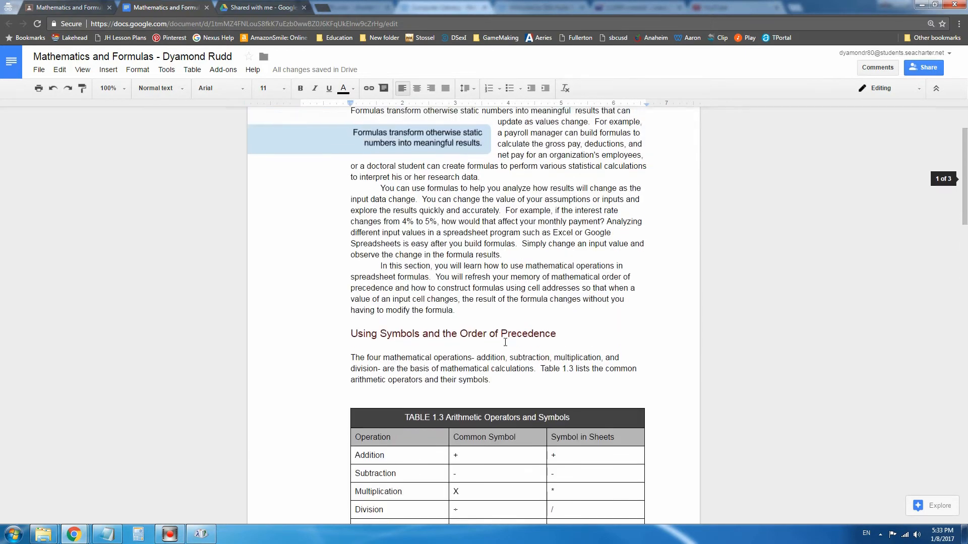
scroll(505, 343, down, 11)
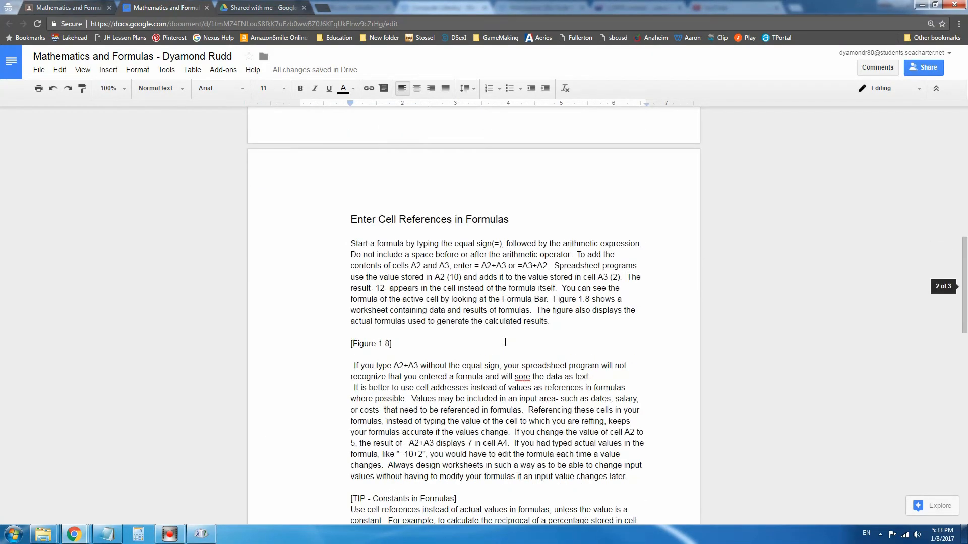
scroll(506, 342, down, 1)
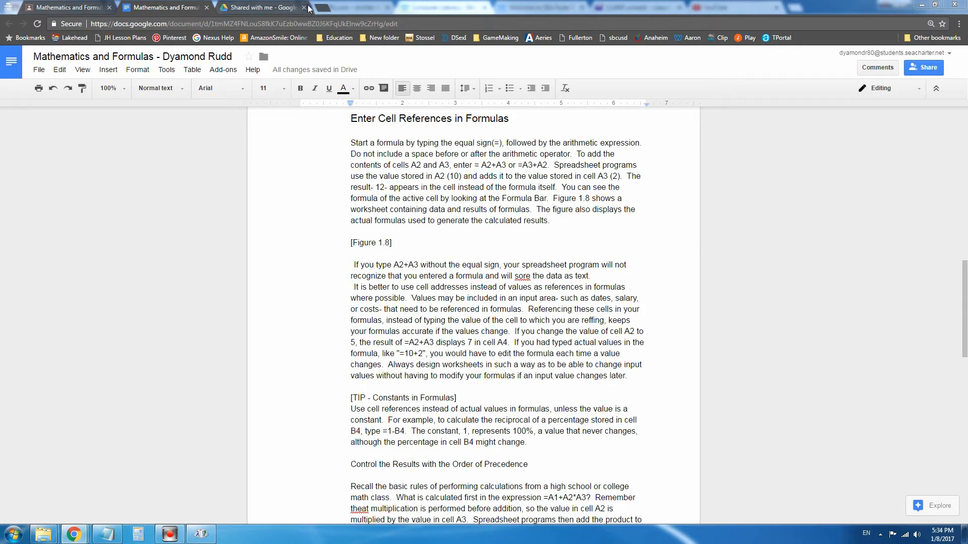
Step: Switch to the other browser window, close Character Map, and load docs.google.com in a new tab
click(919, 6)
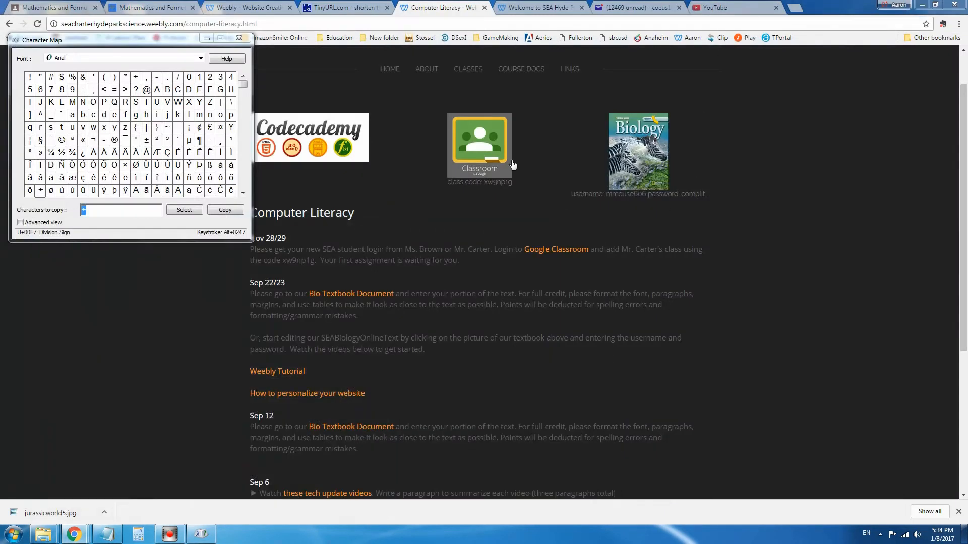
click(240, 39)
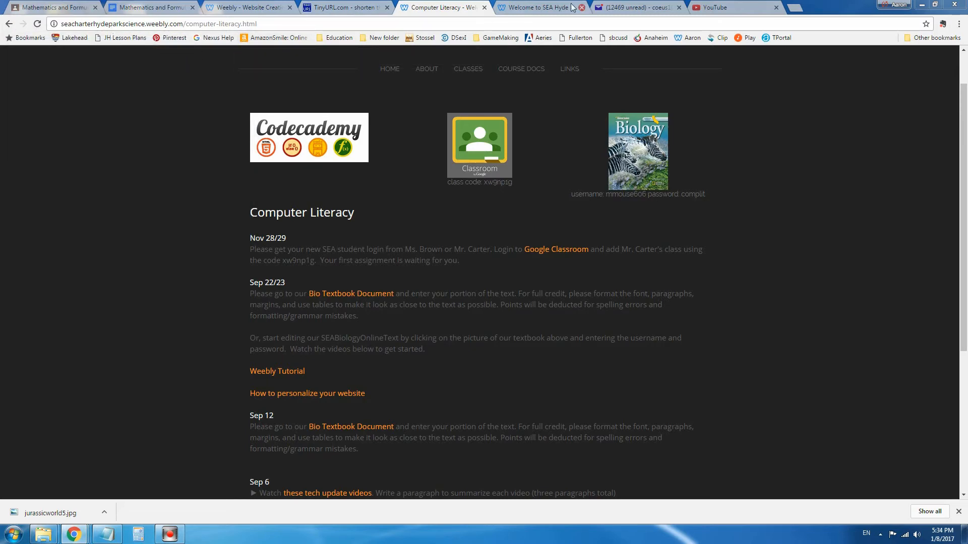
click(794, 8)
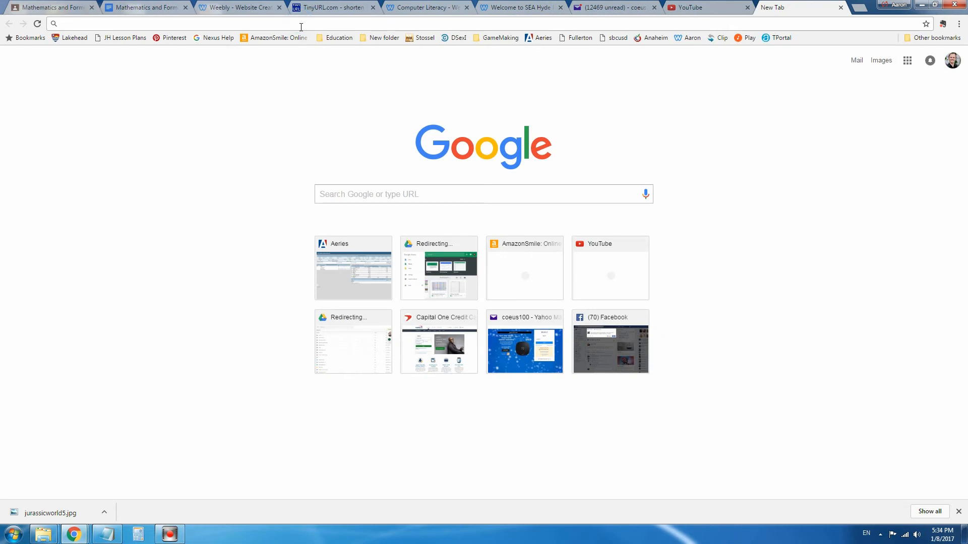
text(docs)
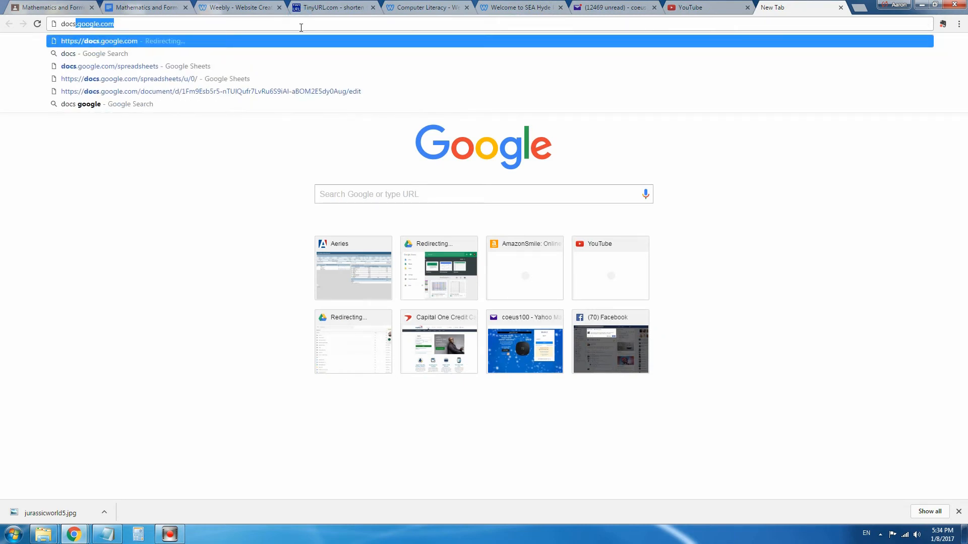
key(Return)
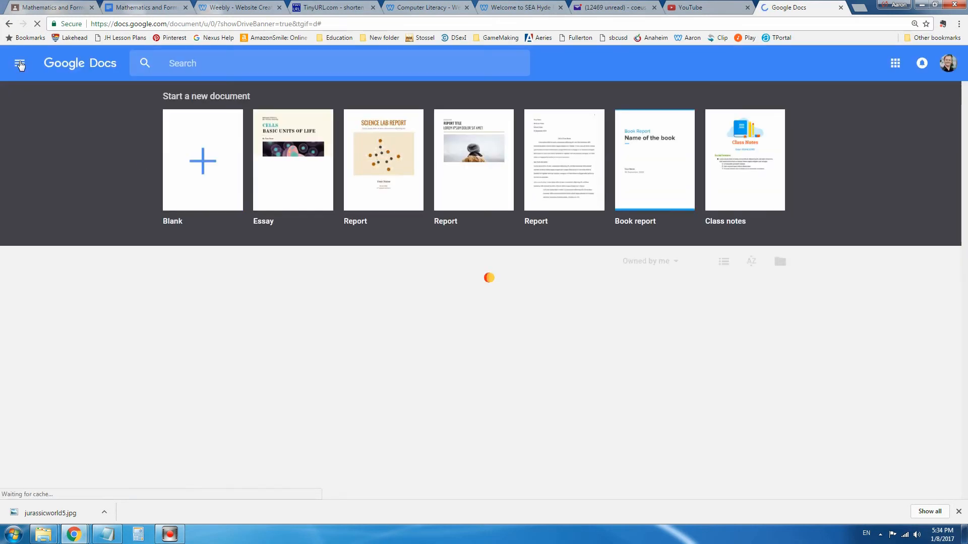
Step: Switch from Google Docs to Google Sheets and open the untitled spreadsheet last opened at 3:49 PM
click(19, 63)
click(48, 130)
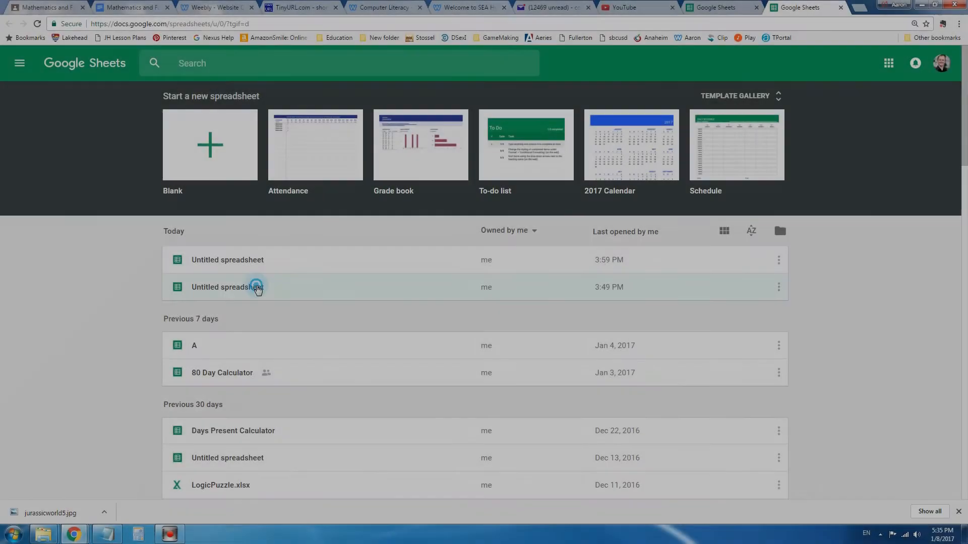
click(256, 286)
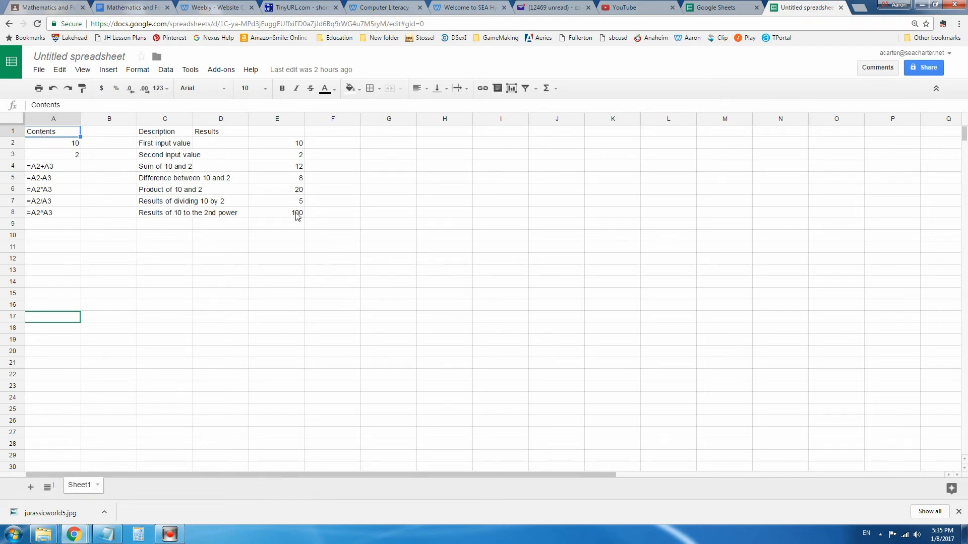
click(332, 292)
click(406, 309)
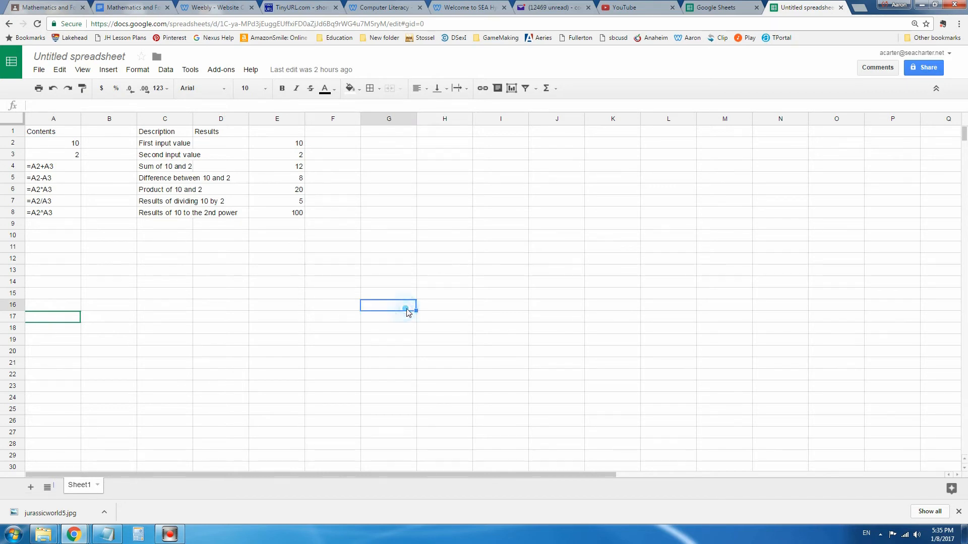
Step: Make the header row A1:E1 (Contents, Description, Results) bold
click(117, 151)
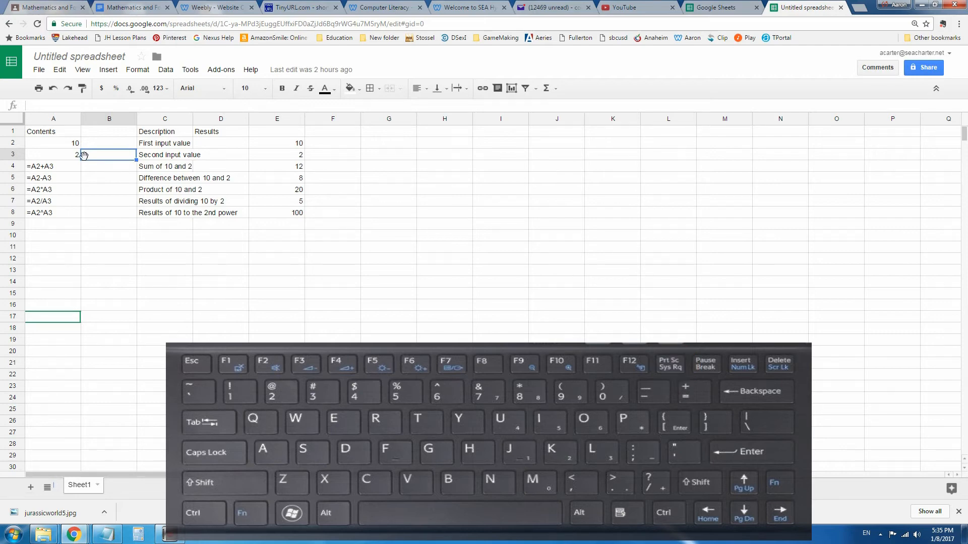
drag(54, 133, 278, 134)
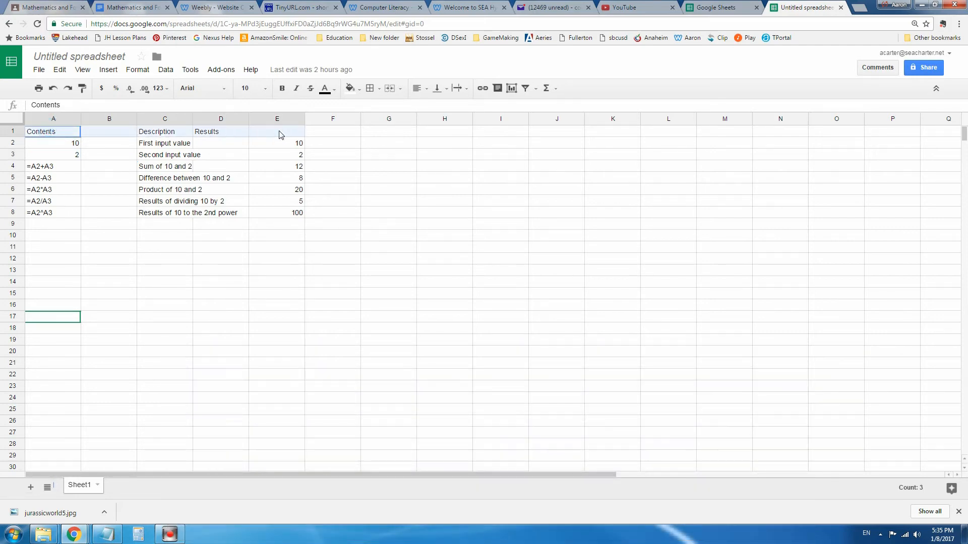
click(284, 89)
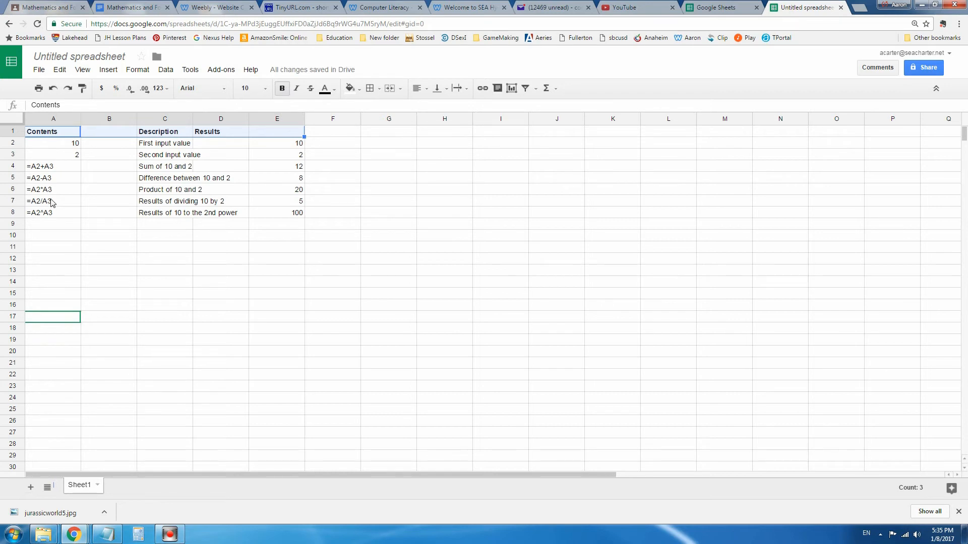
Step: Narrow the empty column B so the Description column moves closer to Contents
click(110, 119)
drag(137, 120, 95, 118)
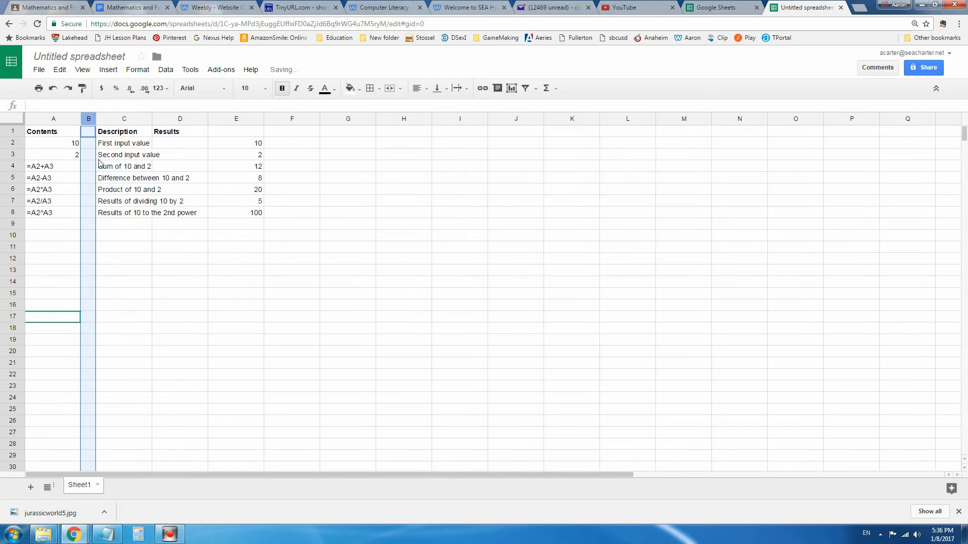
click(123, 251)
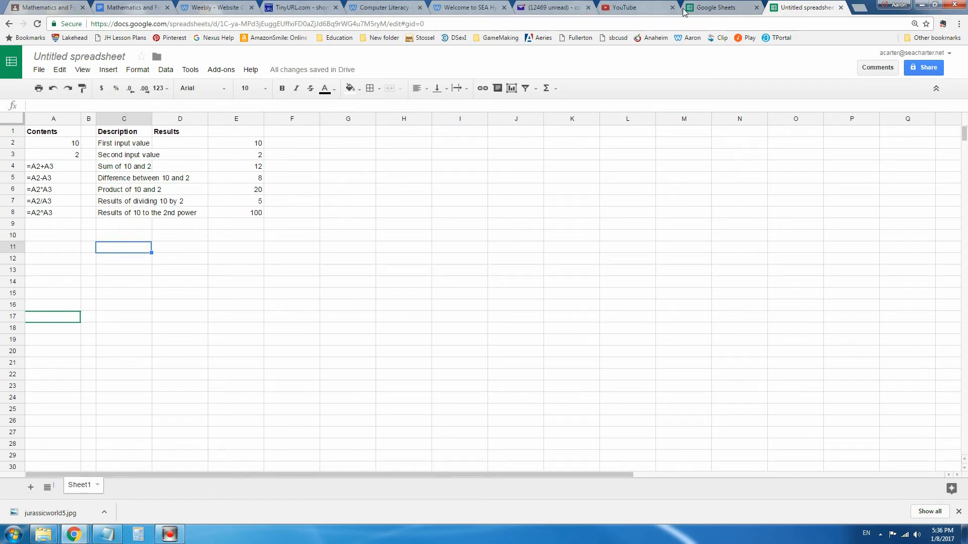
Step: Check the Figure 1.8 layout in the photographed textbook page in the other browser window, and return to the spreadsheet
mouse_move(75, 534)
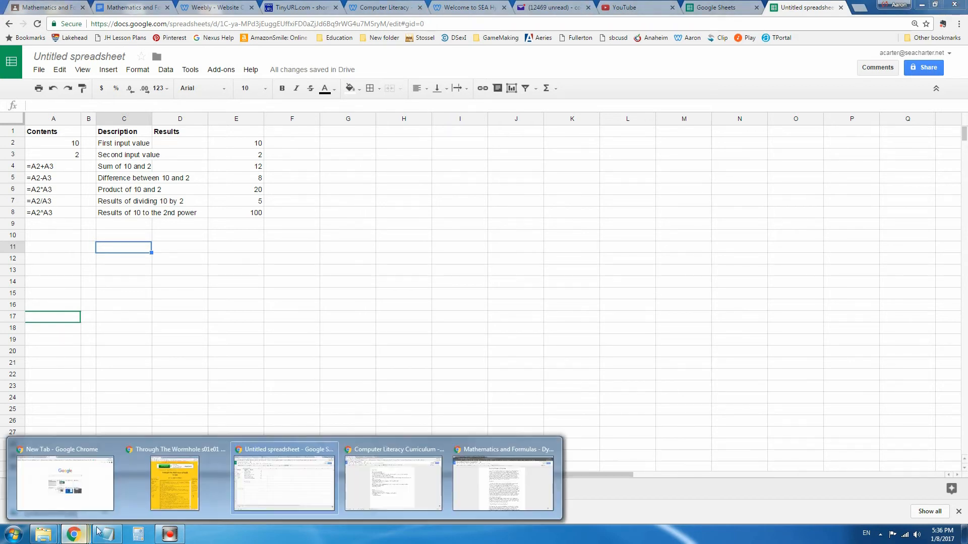
click(456, 486)
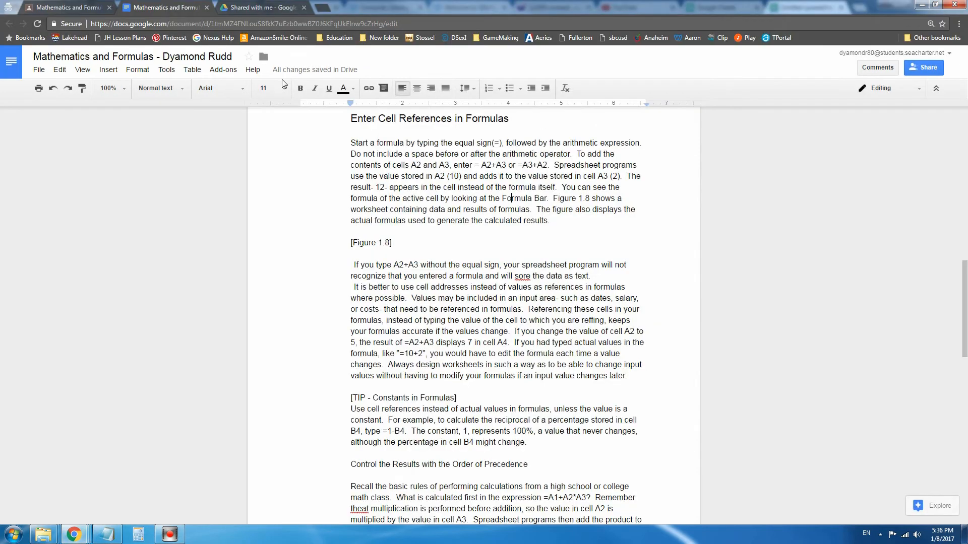
click(263, 8)
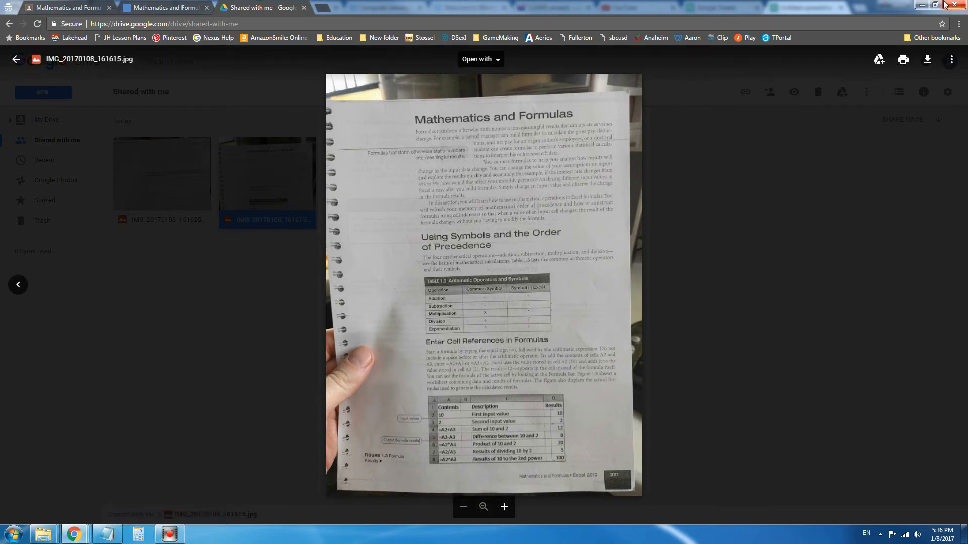
click(922, 5)
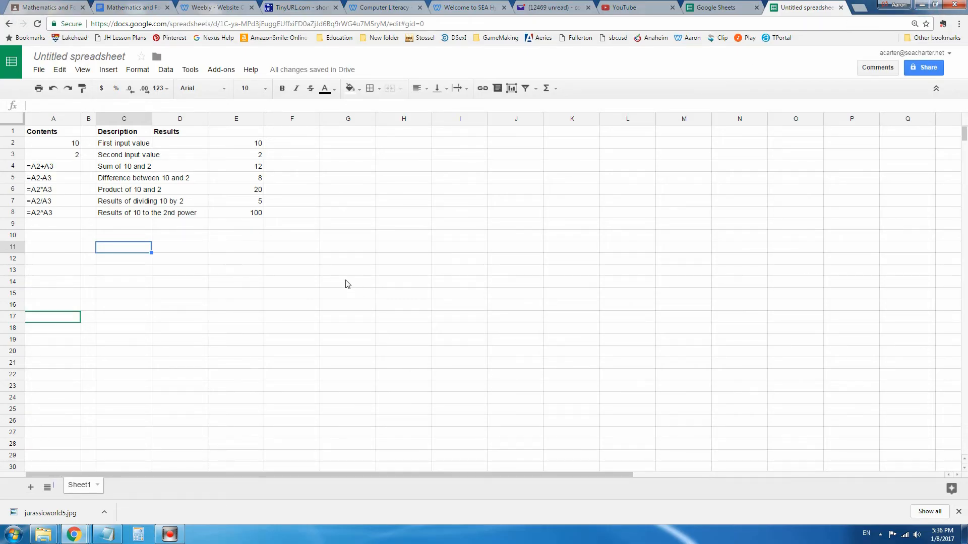
Step: Capture the screen with the spreadsheet and paste the screenshot below [Figure 1.8] in the Mathematics and Formulas document
click(233, 252)
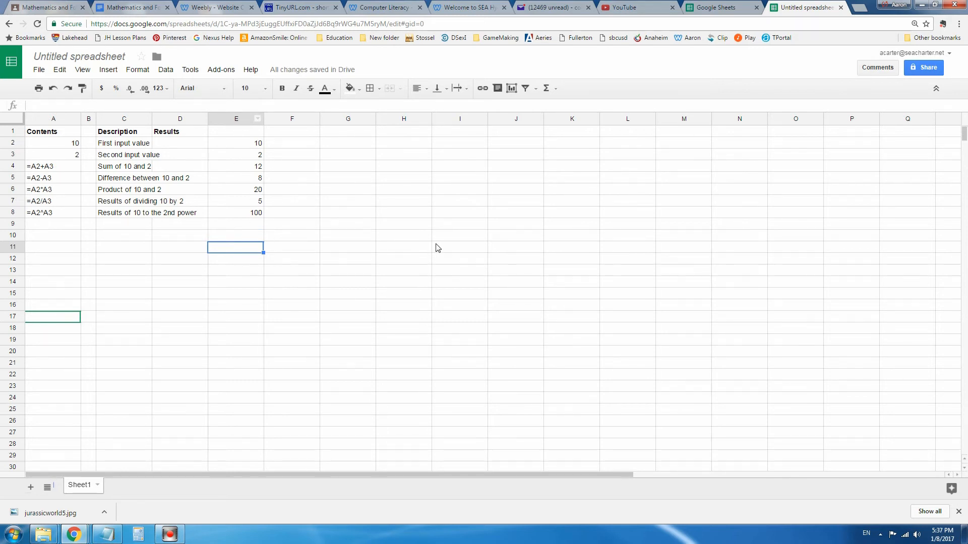
click(452, 249)
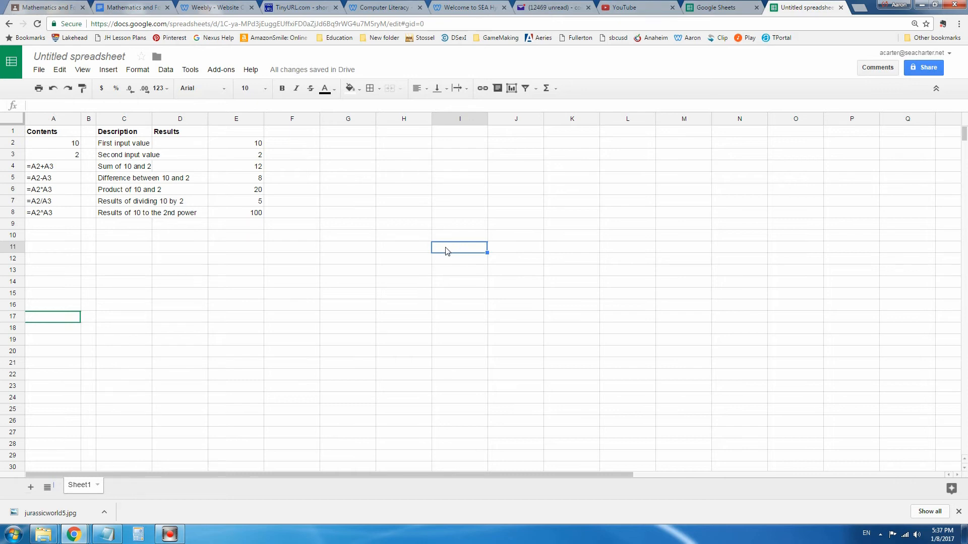
mouse_move(175, 532)
mouse_move(73, 535)
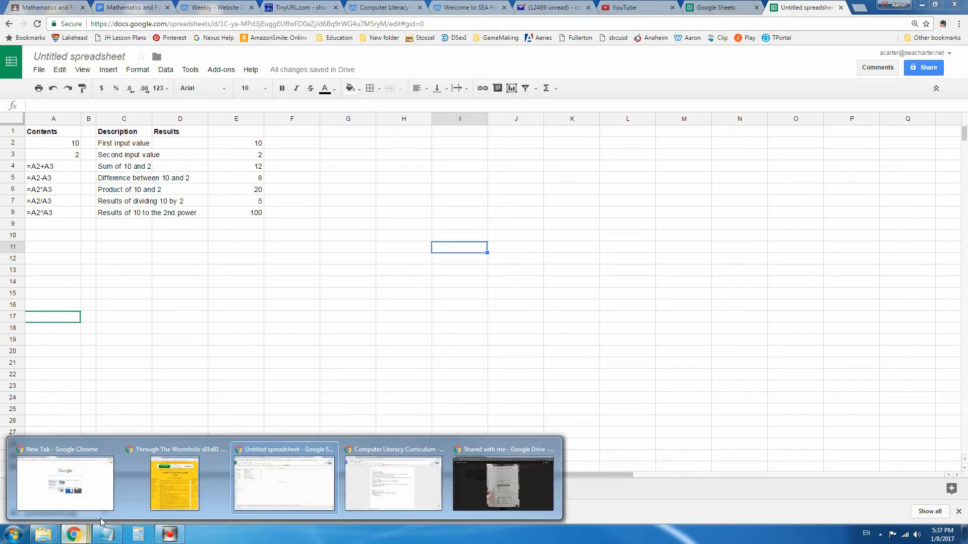
click(516, 483)
click(168, 9)
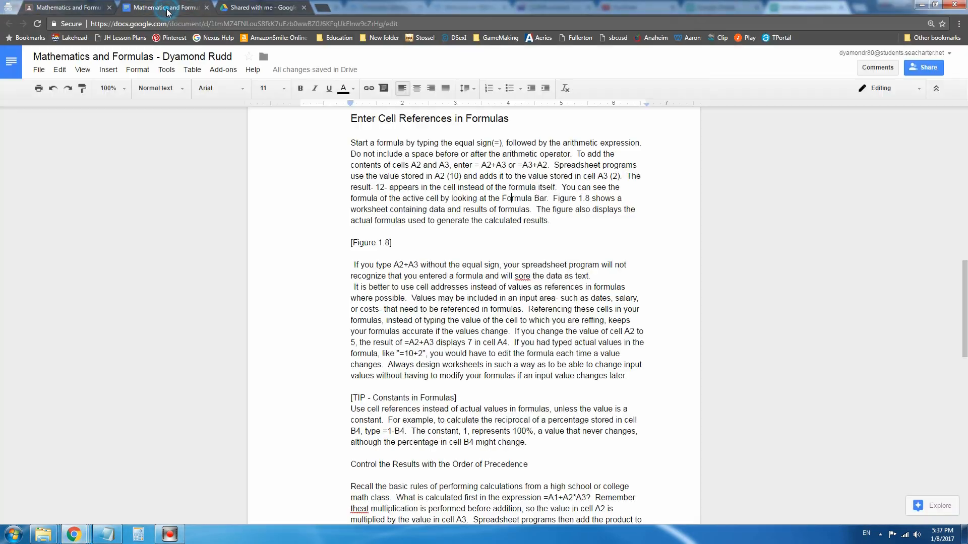
scroll(463, 313, down, 1)
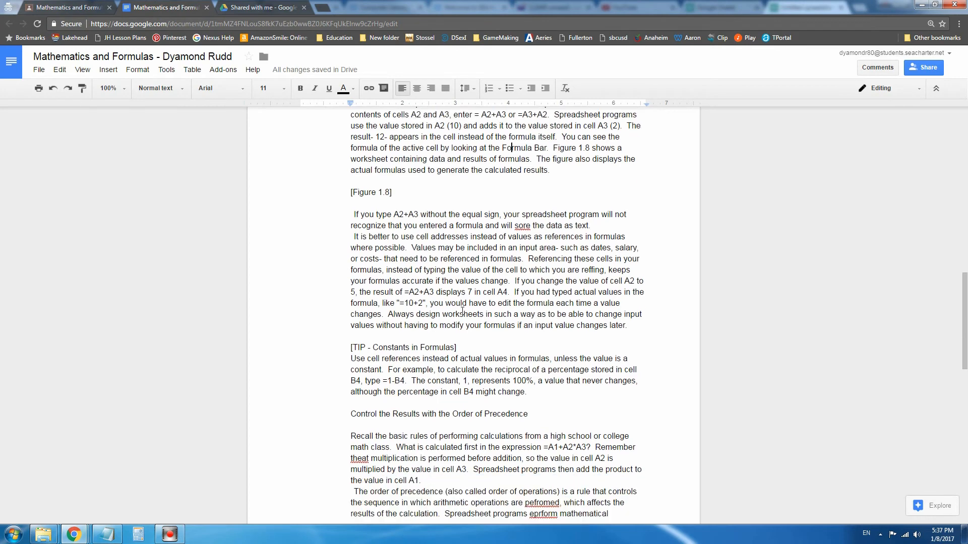
click(356, 203)
key(ctrl+v)
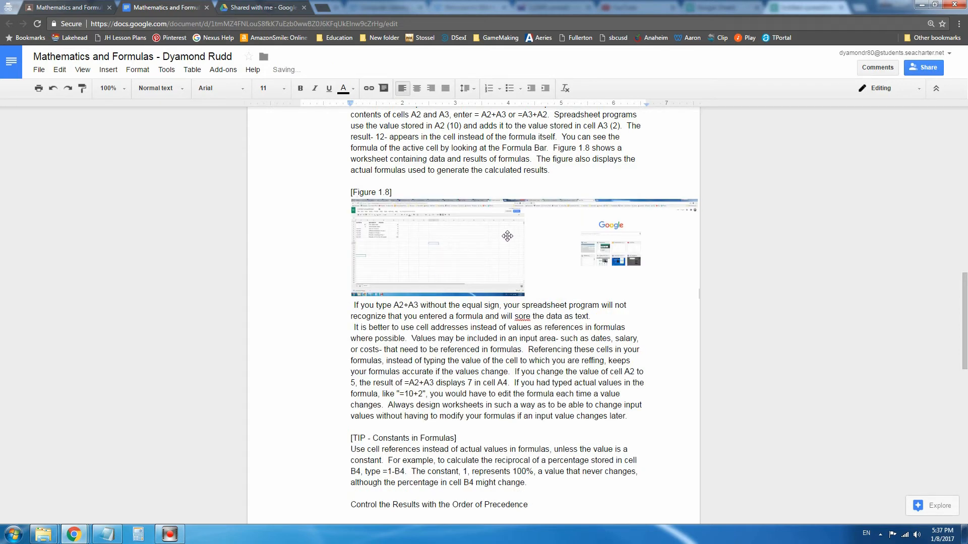
Step: Crop the pasted screenshot down to the area containing the spreadsheet's data table
click(458, 251)
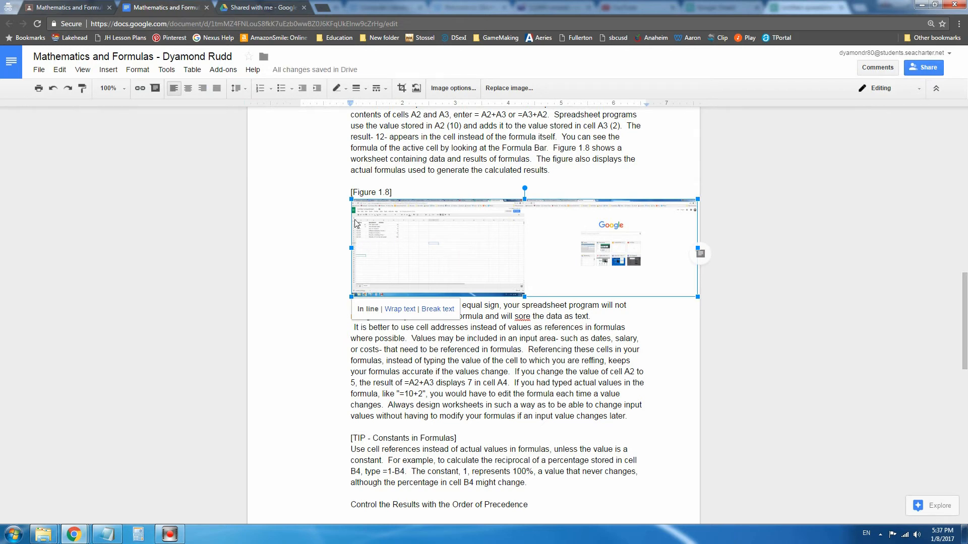
right_click(386, 237)
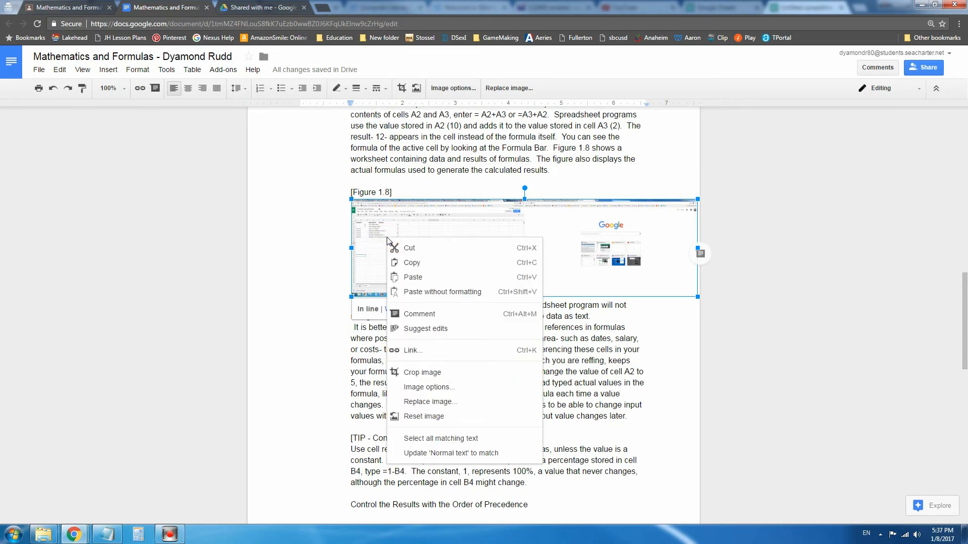
click(427, 374)
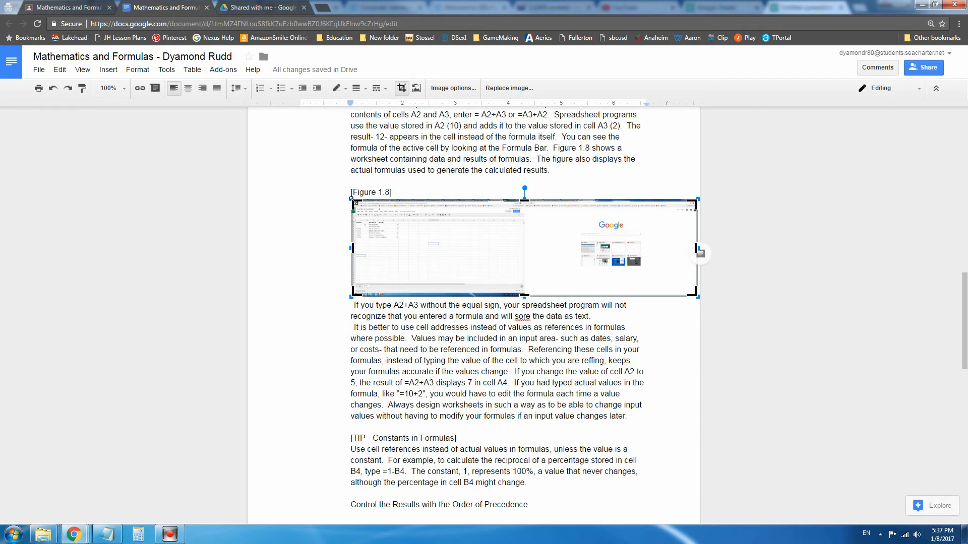
drag(352, 199, 352, 221)
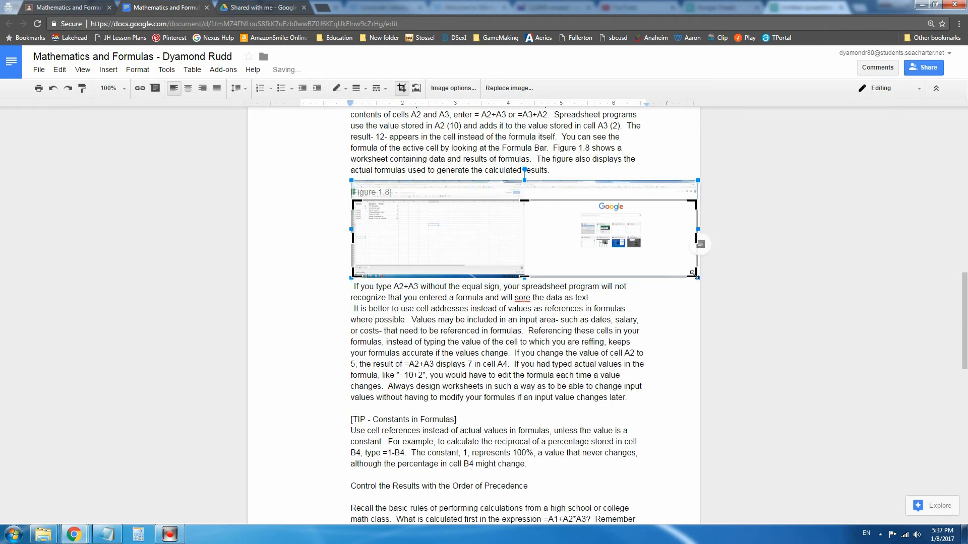
drag(692, 273, 398, 220)
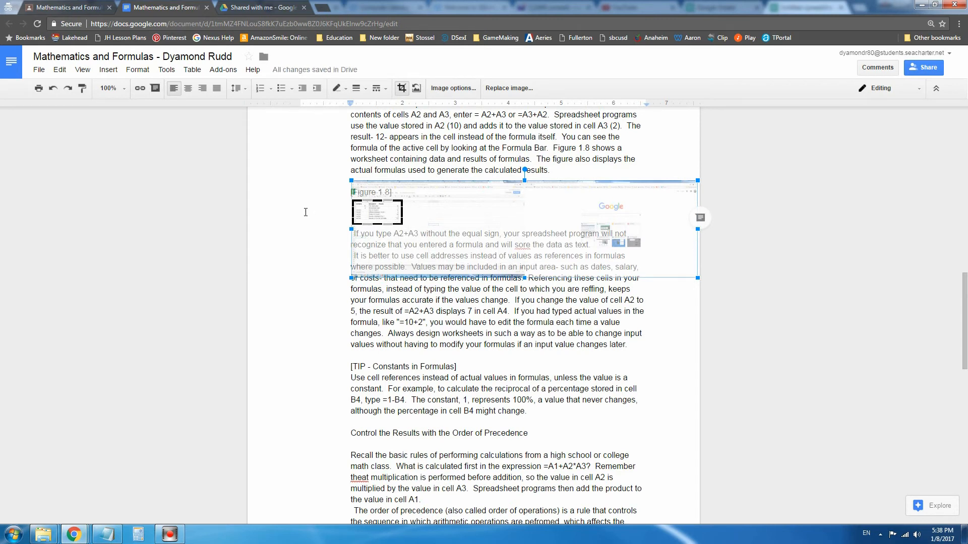
click(403, 89)
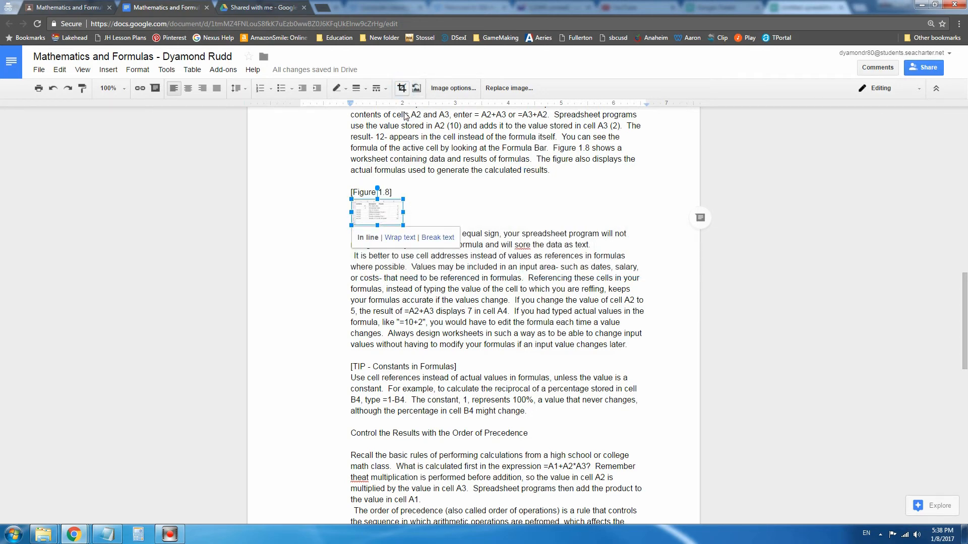
Step: Enlarge the table image to about the text width and crop it tightly to columns A to E and rows 1 to 8
drag(402, 223, 554, 311)
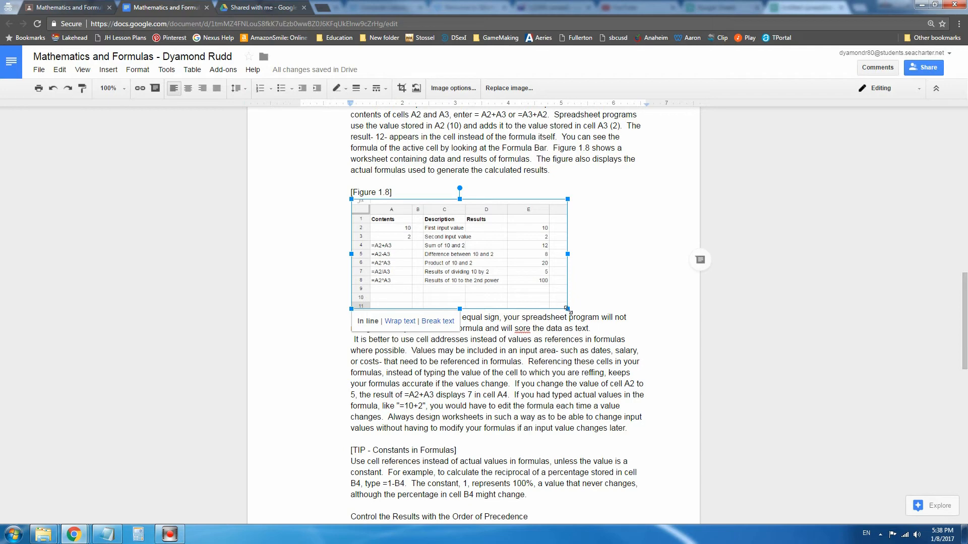
drag(567, 309, 636, 343)
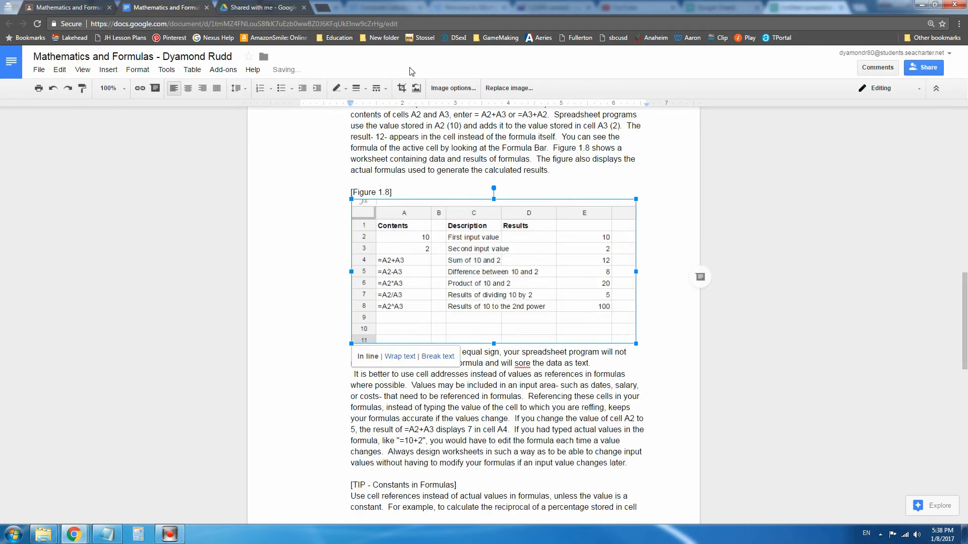
click(402, 88)
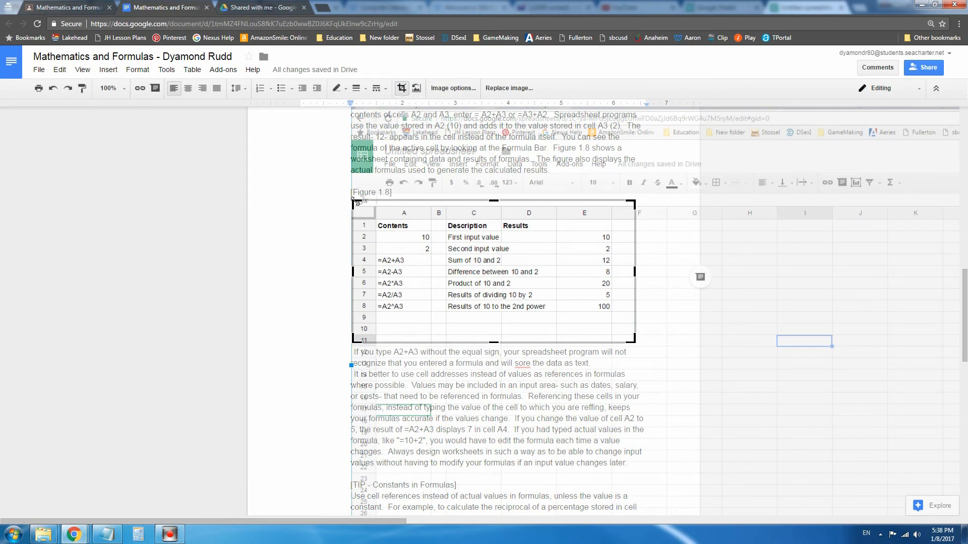
drag(354, 201, 355, 207)
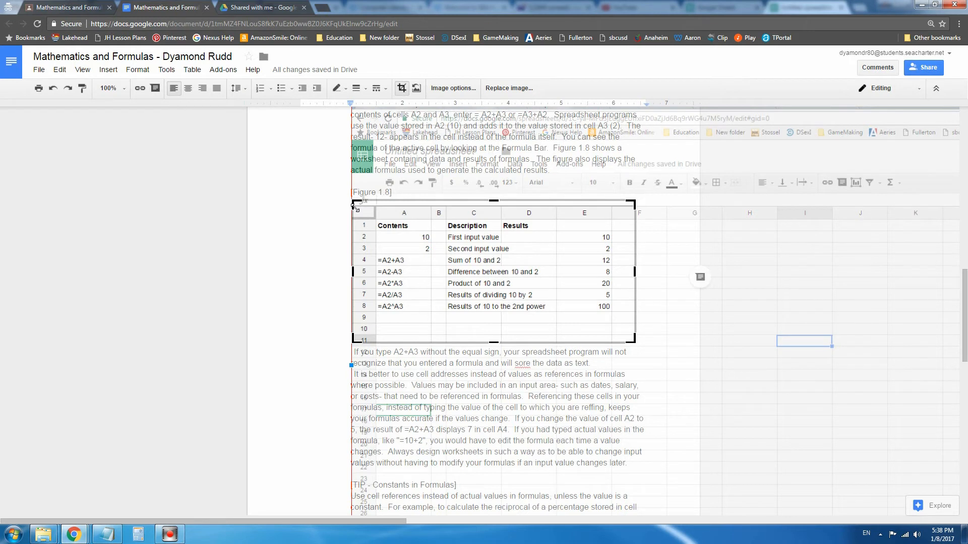
drag(631, 336, 612, 306)
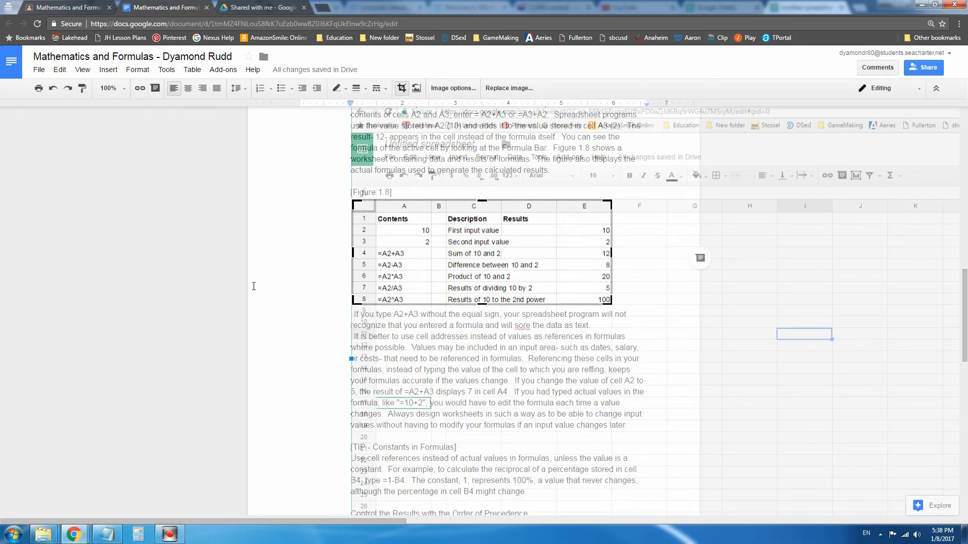
click(403, 94)
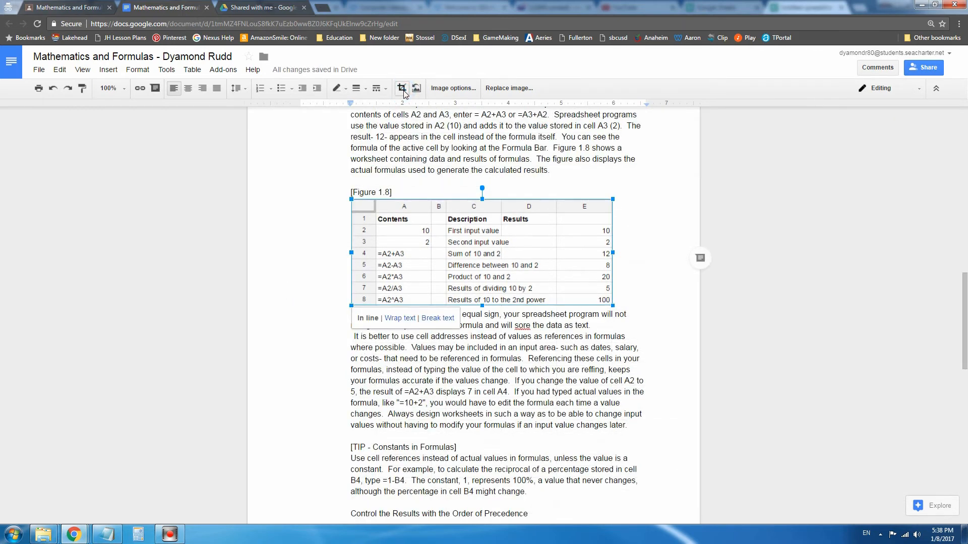
drag(612, 306, 654, 323)
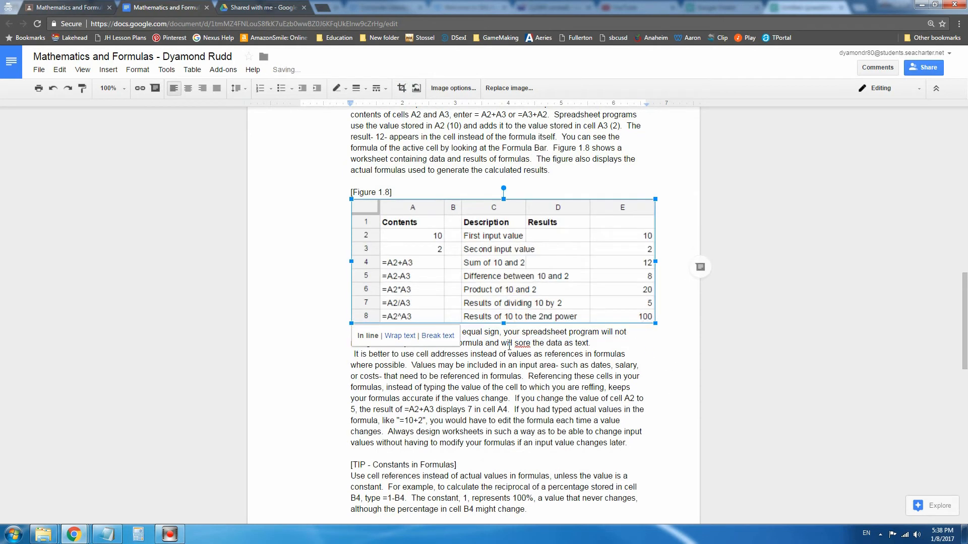
Step: Delete the "[Figure 1.8]" placeholder text above the table image
click(391, 194)
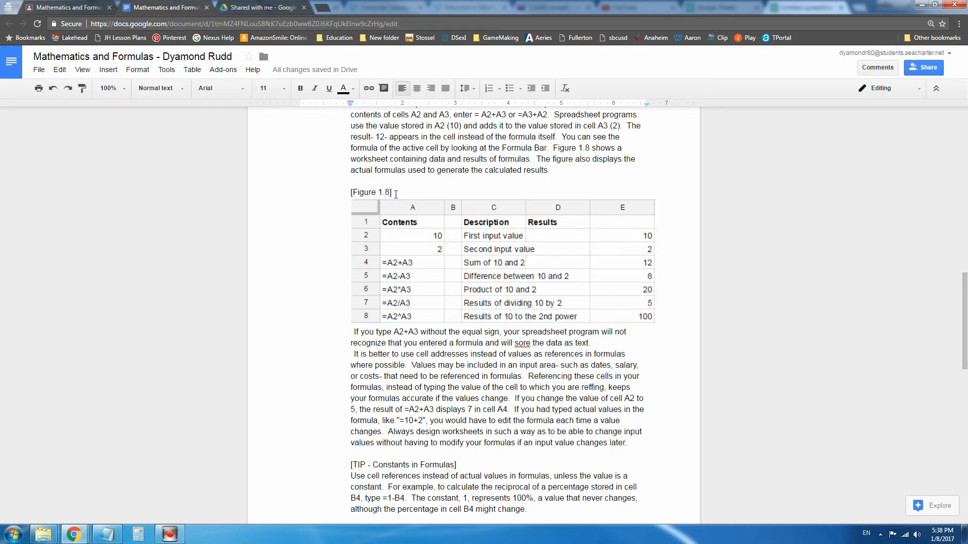
key(BackSpace)
drag(395, 191, 351, 192)
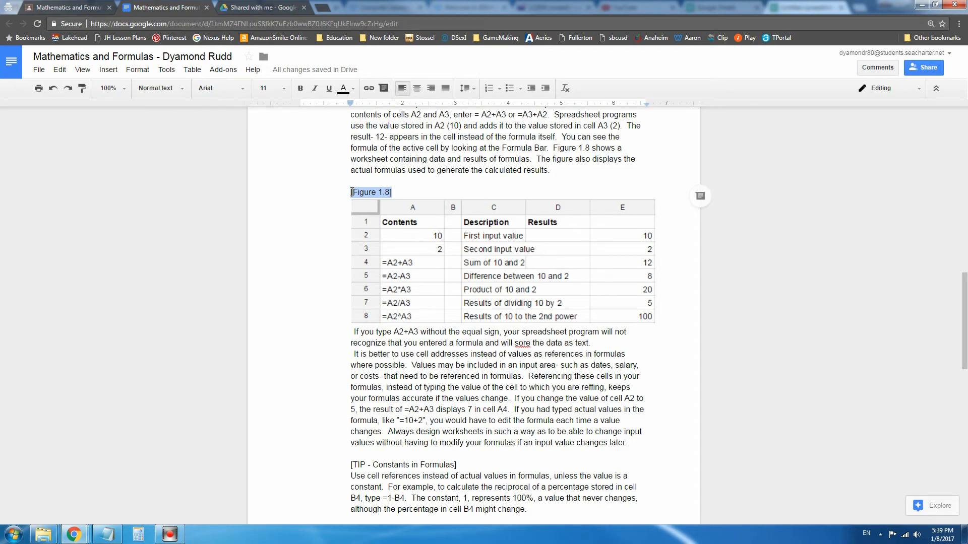
key(BackSpace)
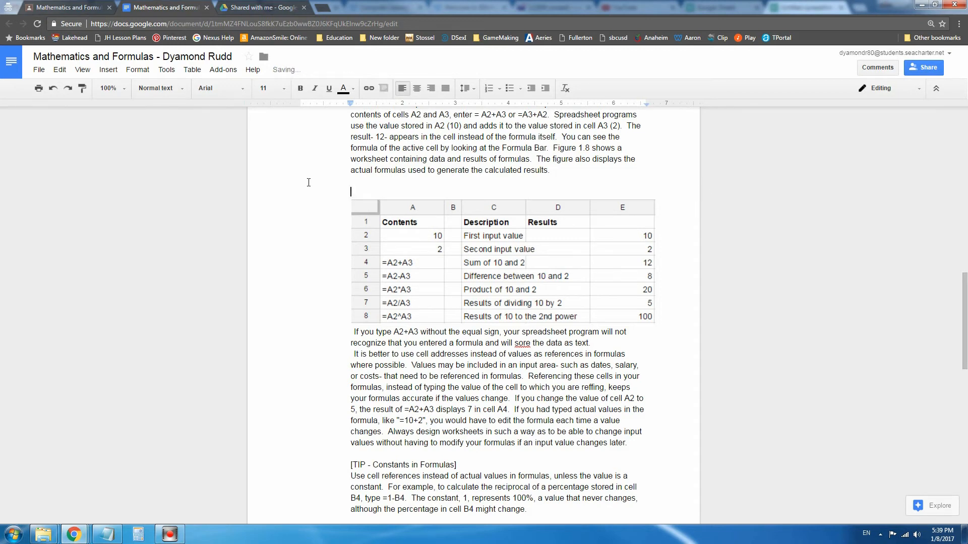
Step: Insert a drawing above the table image containing a wide text box that reads "FIGURE 1.8 Formula Results"
click(107, 71)
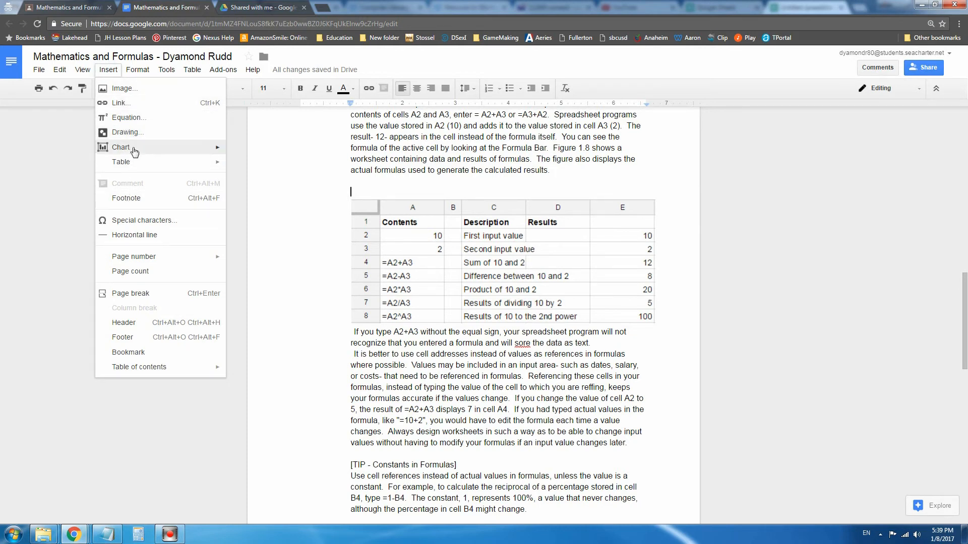
mouse_move(152, 170)
mouse_move(148, 75)
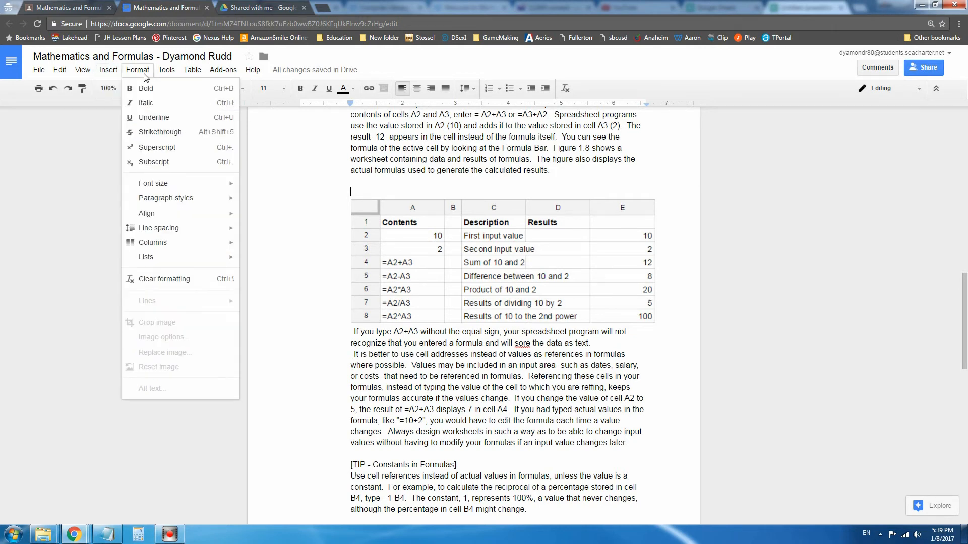
mouse_move(116, 73)
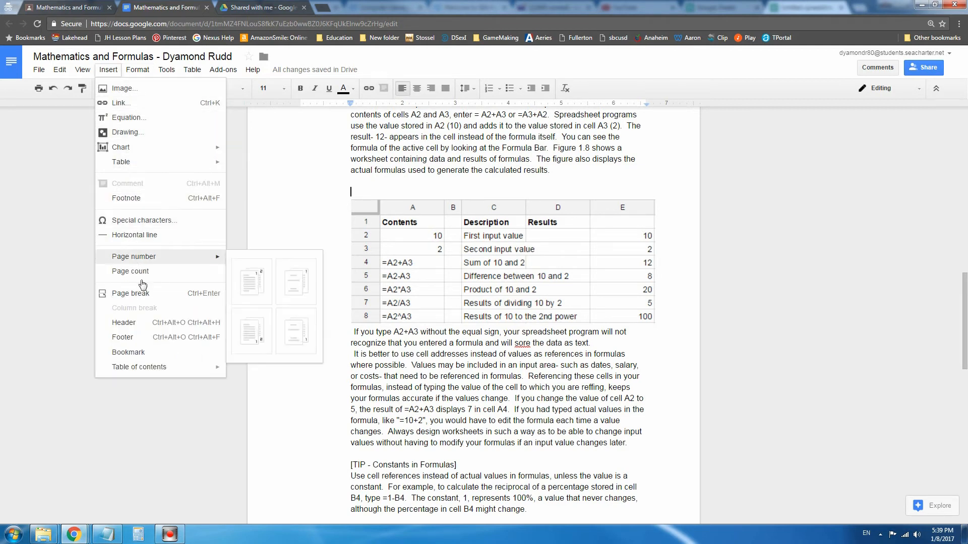
mouse_move(138, 370)
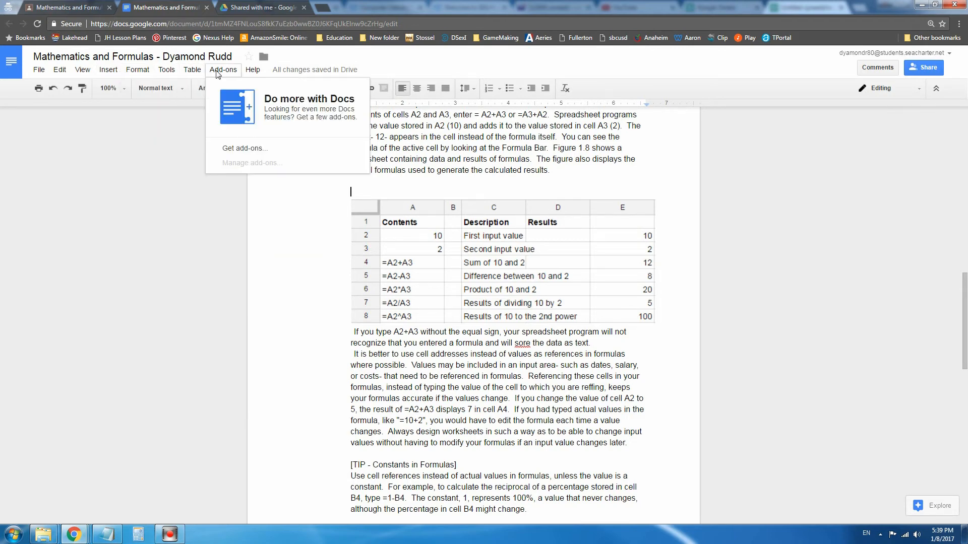
mouse_move(254, 72)
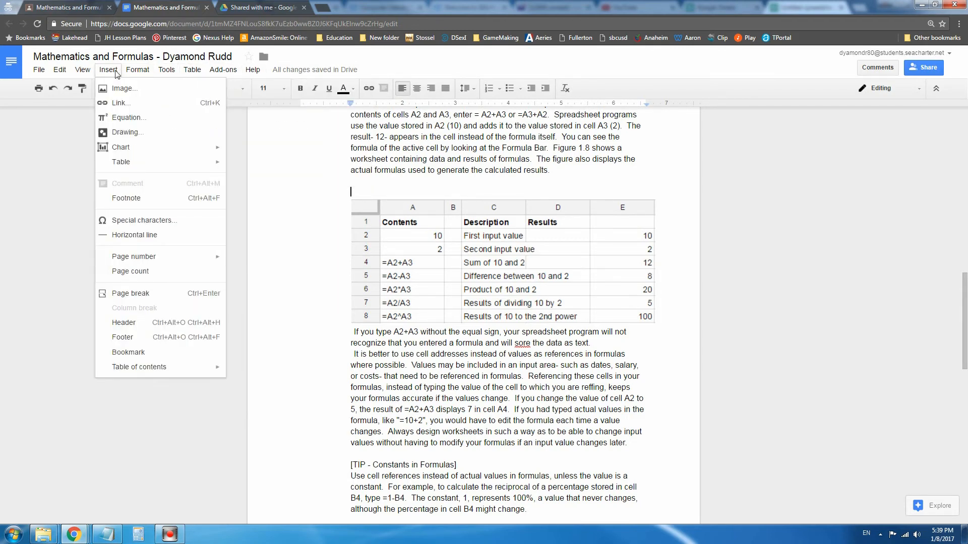
click(117, 133)
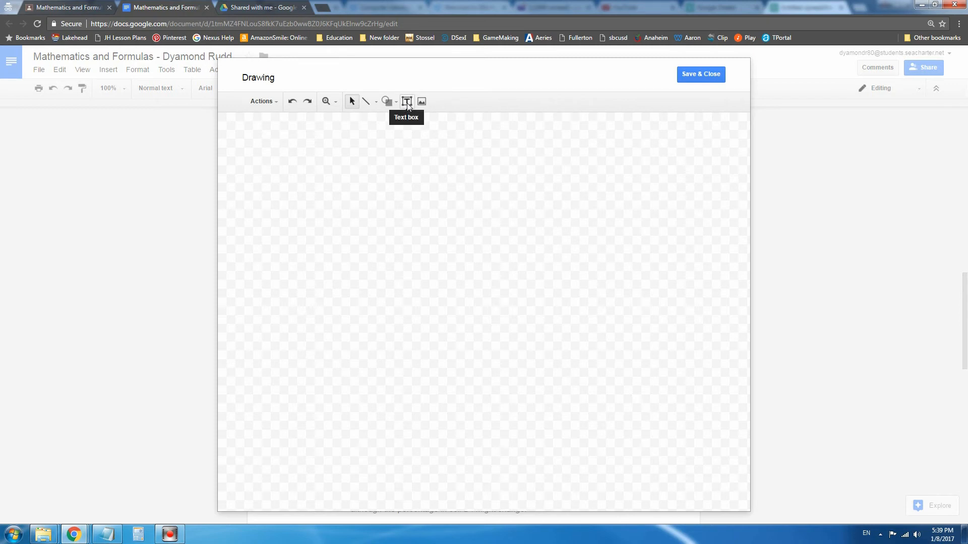
click(407, 103)
drag(274, 135, 432, 201)
drag(513, 203, 521, 196)
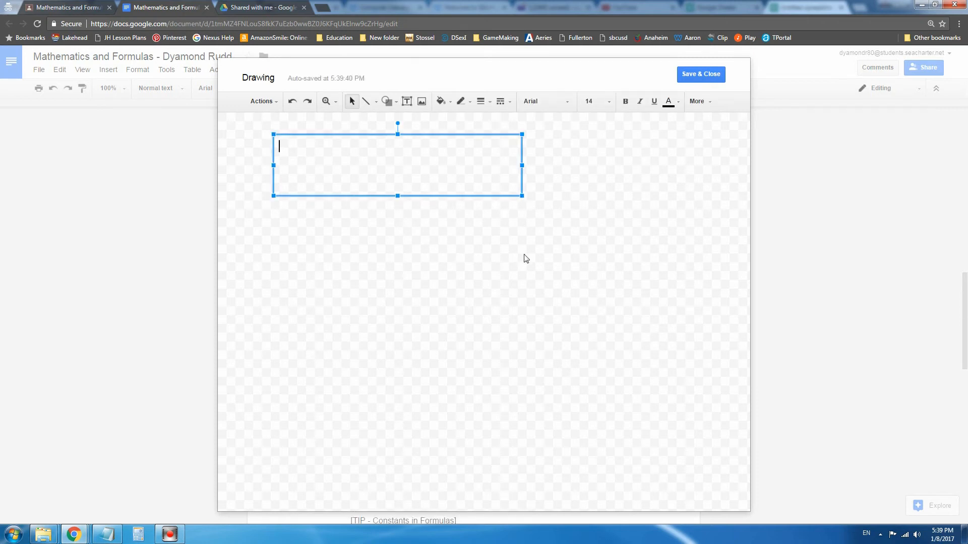
text(FIGURE 1.8 Formula Results)
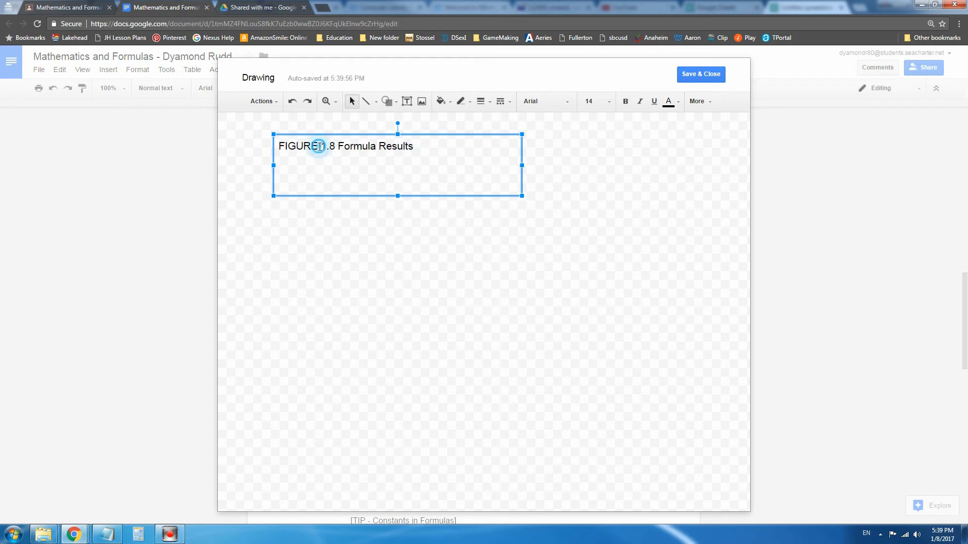
Step: Make "FIGURE 1.8" bold in the drawing's caption text
drag(318, 147, 266, 156)
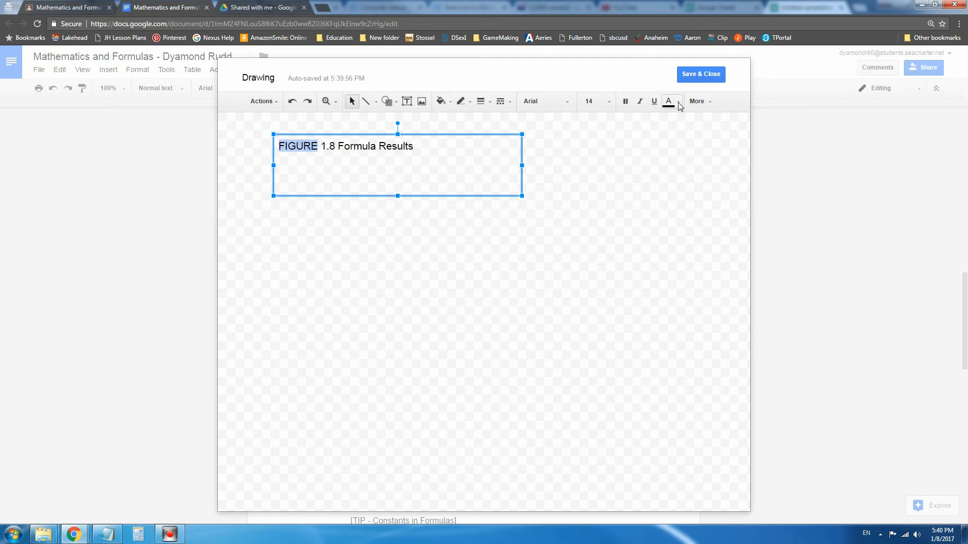
click(627, 103)
drag(335, 147, 317, 150)
click(625, 101)
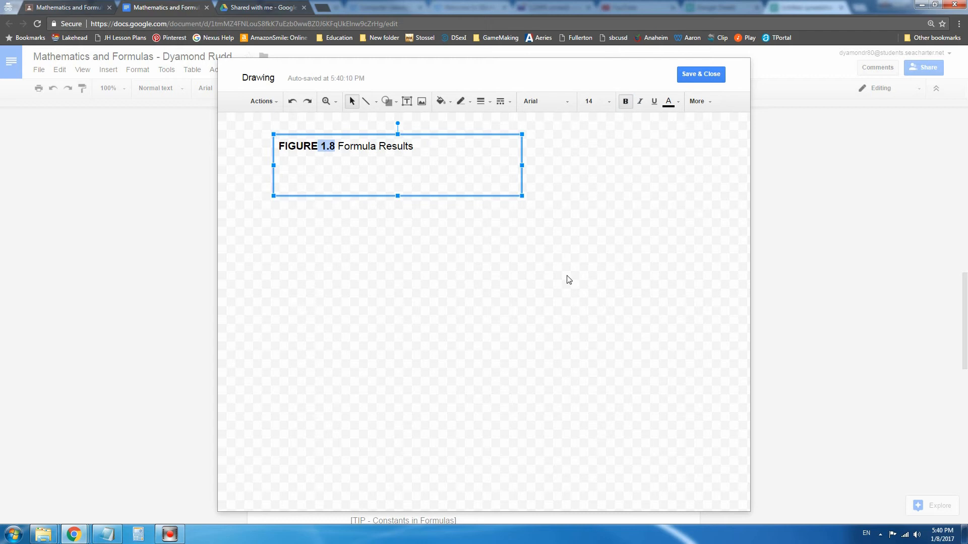
click(431, 147)
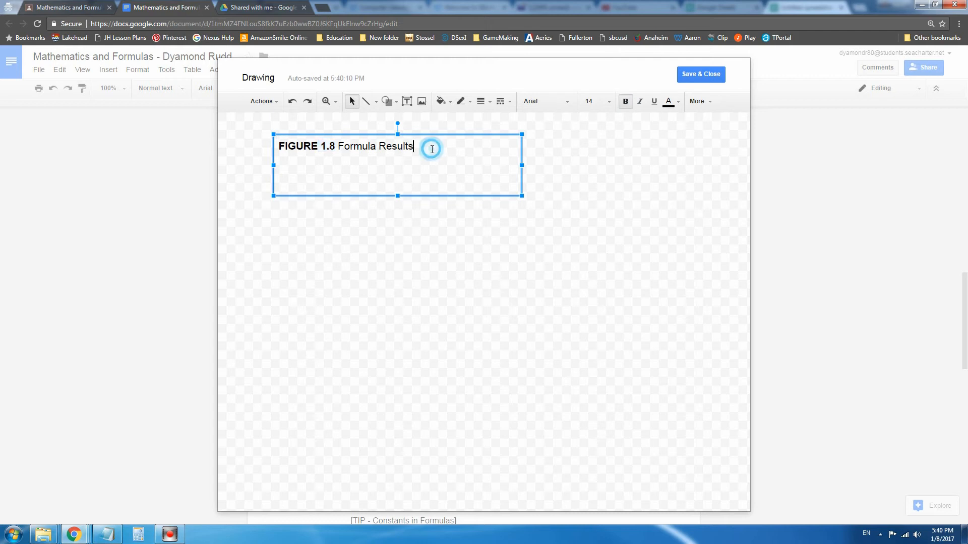
Step: Shrink the text box to fit its caption and save the drawing into the document
drag(522, 197, 427, 157)
click(454, 254)
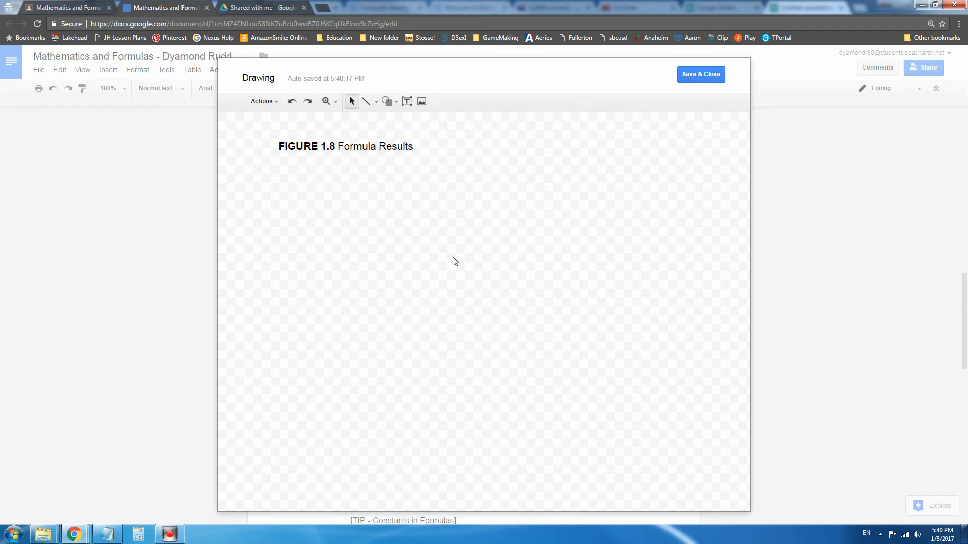
click(690, 74)
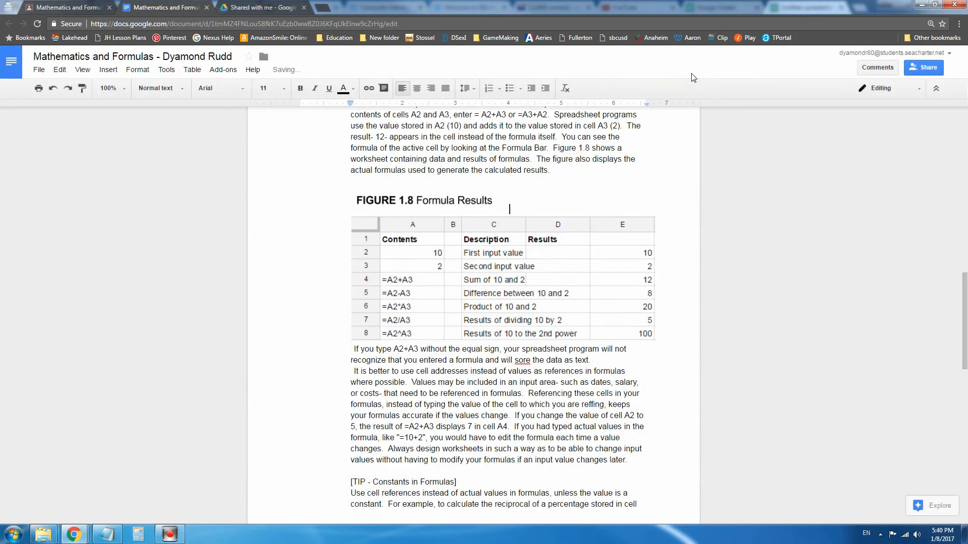
Step: Set the Figure 1.8 caption drawing to wrap text and move it toward the page's left margin
click(436, 201)
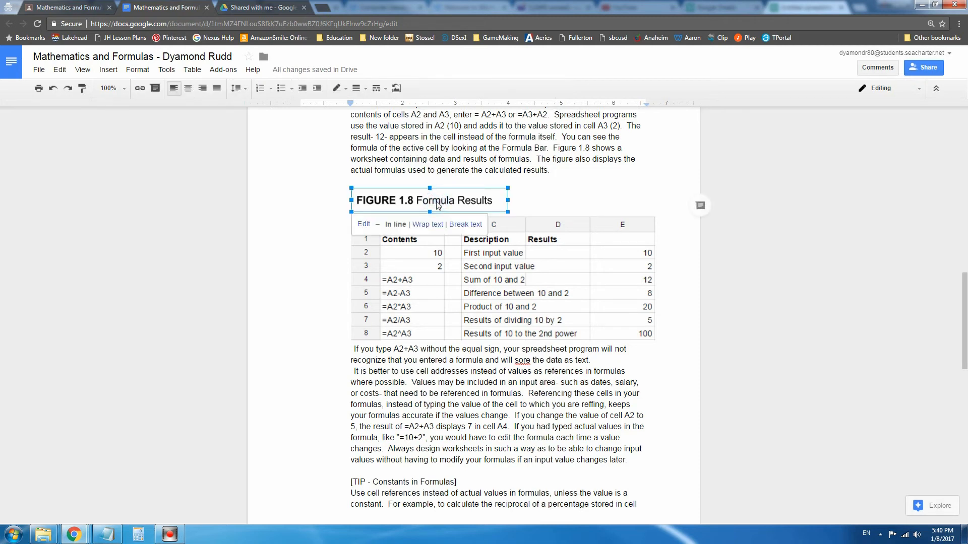
click(427, 222)
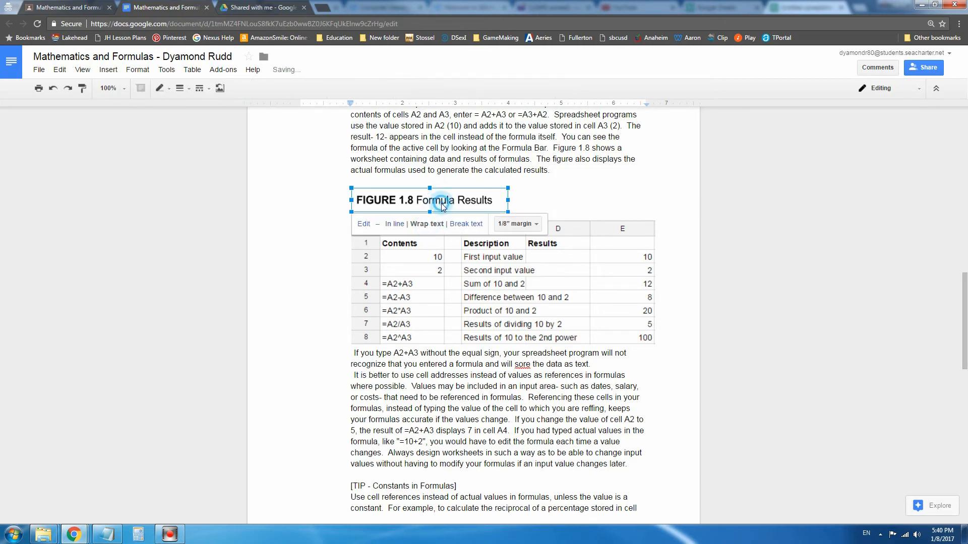
mouse_move(441, 204)
mouse_down()
mouse_move(317, 270)
mouse_move(309, 314)
mouse_up()
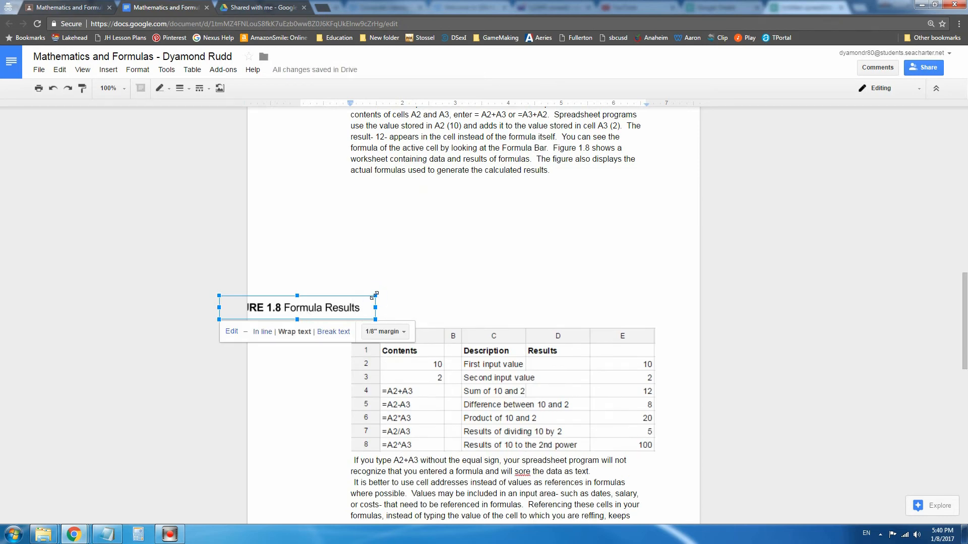
Step: Reduce the size of the caption drawing and move it down the left margin to just below the table image
mouse_move(373, 293)
mouse_down()
mouse_move(351, 310)
mouse_move(337, 305)
mouse_move(302, 340)
mouse_move(310, 440)
mouse_move(319, 322)
mouse_up()
click(440, 276)
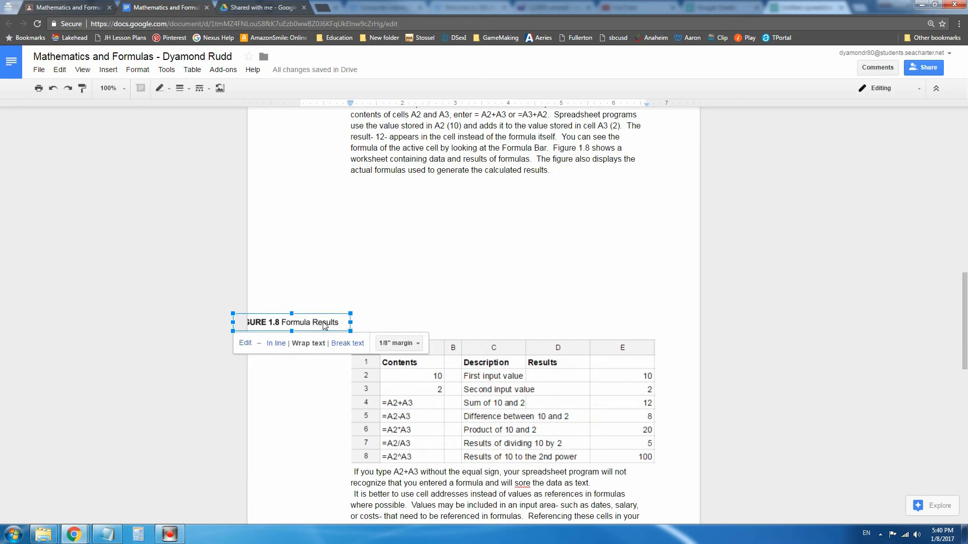
mouse_move(323, 325)
mouse_down()
mouse_move(308, 347)
mouse_move(311, 373)
mouse_up()
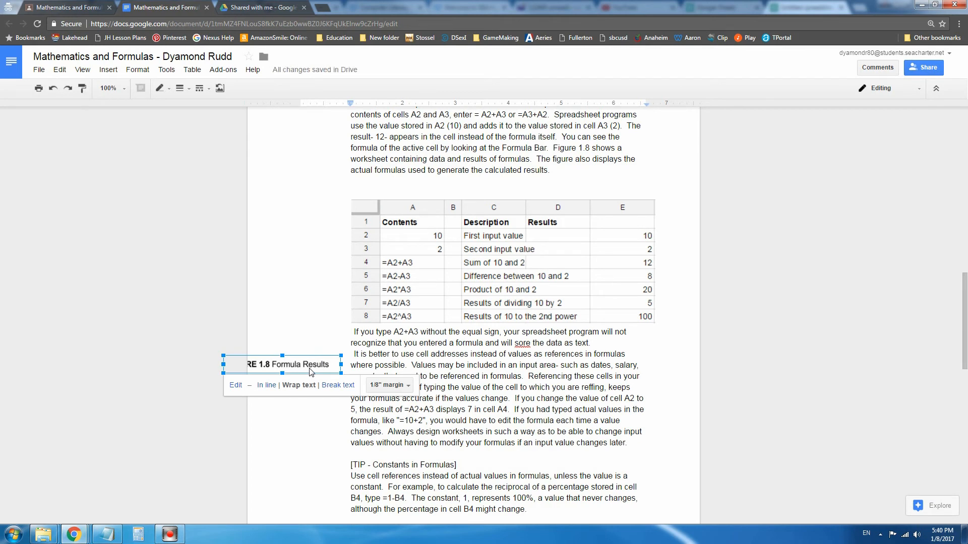
mouse_move(311, 374)
mouse_down()
mouse_move(313, 336)
mouse_move(315, 346)
mouse_up()
Step: Set the caption drawing's wrap margin to 0", then align and shrink it to fit the page margin beside the first line under the table
click(370, 369)
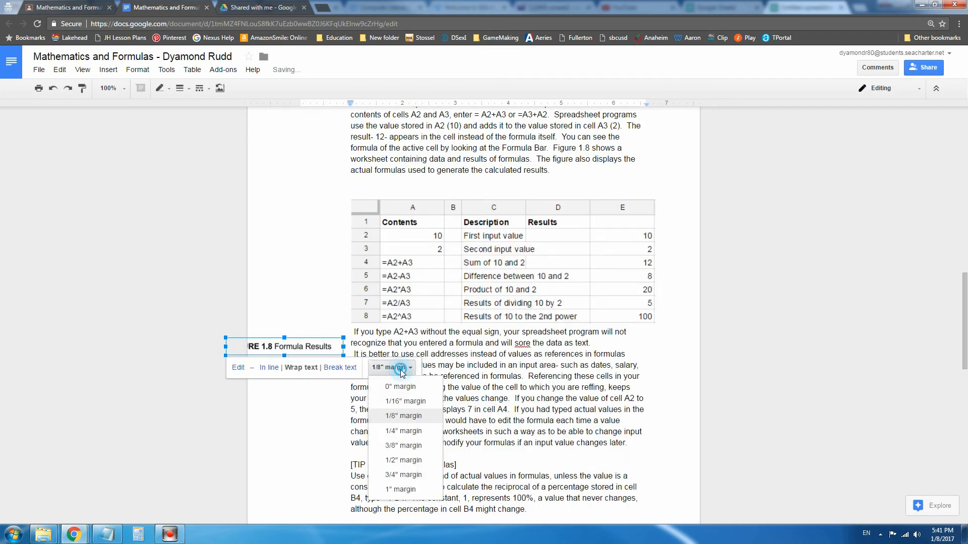
click(396, 385)
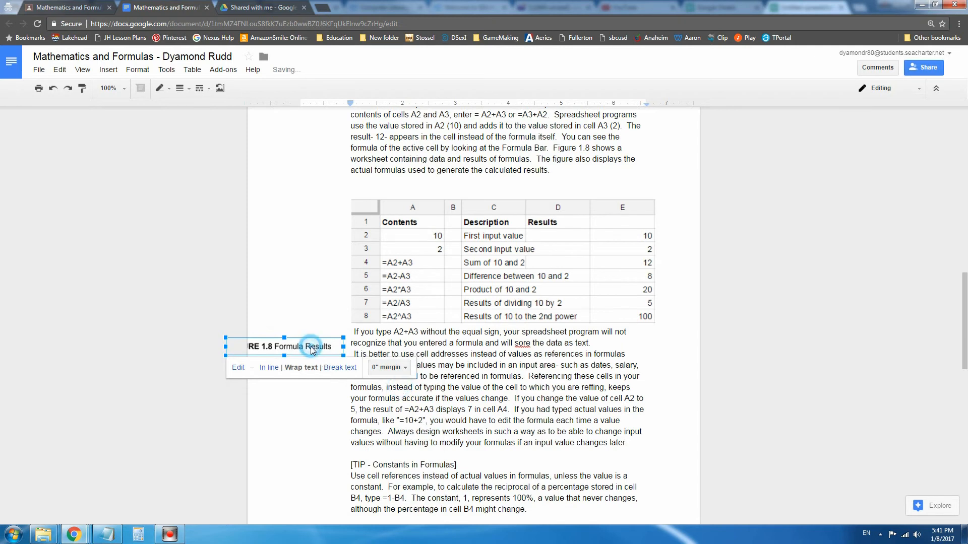
drag(317, 353, 309, 342)
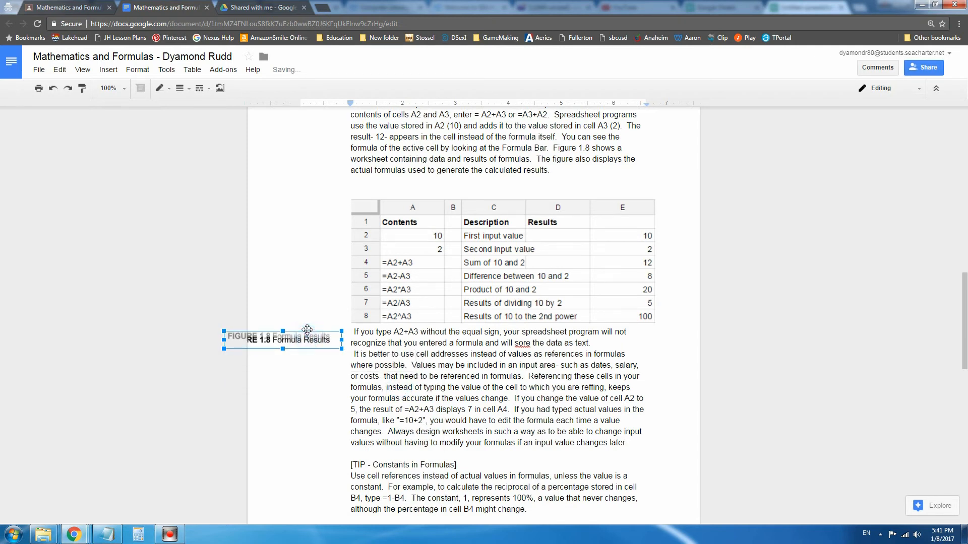
drag(304, 341, 307, 340)
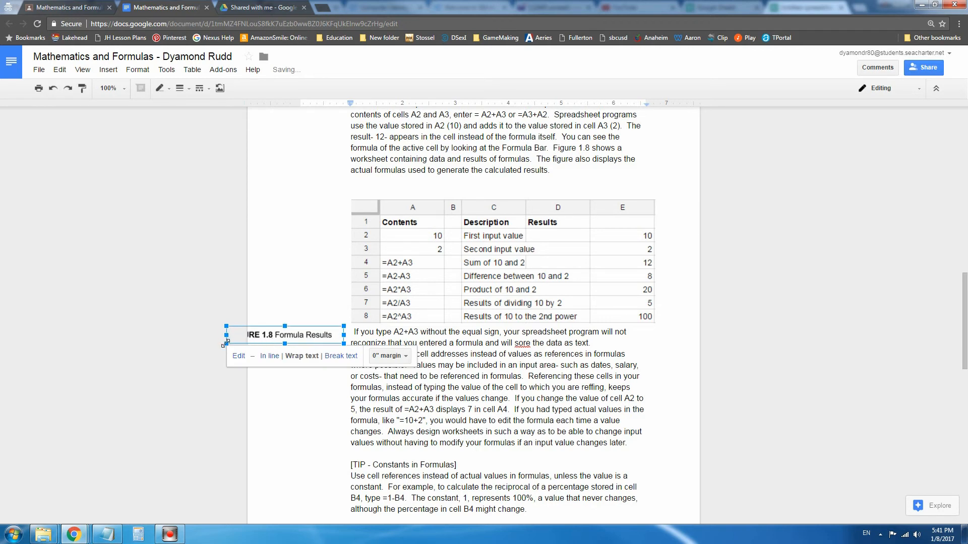
drag(226, 345, 258, 336)
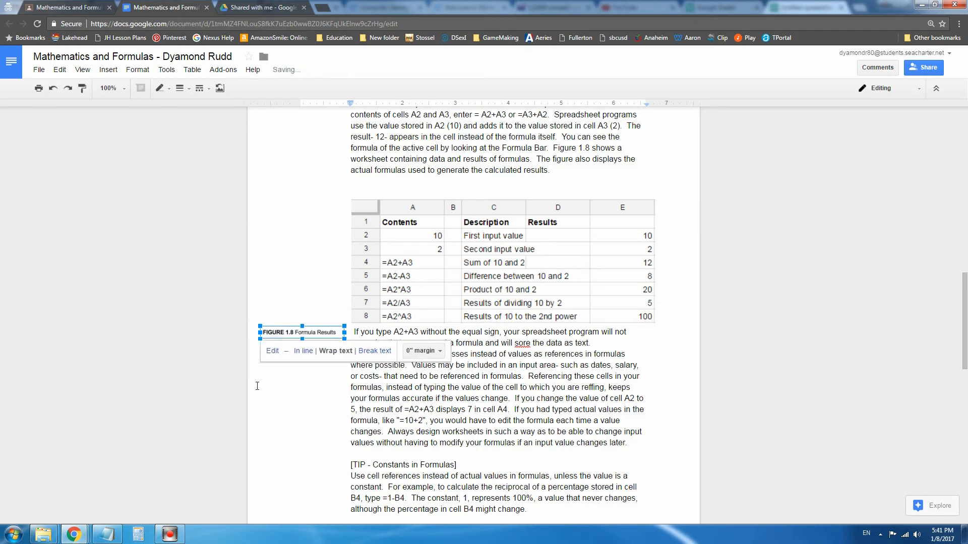
click(303, 431)
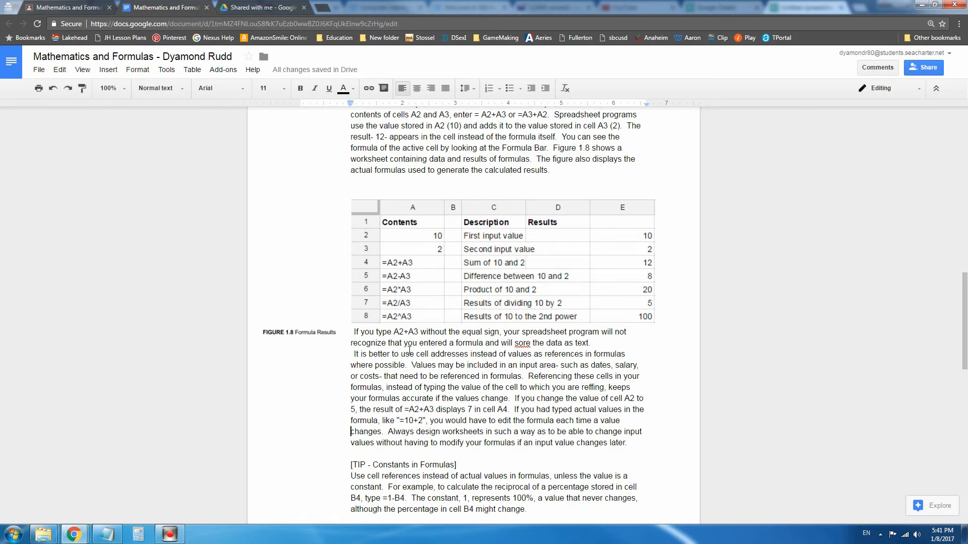
Step: Indent the first lines of the two paragraphs below the table image, "If you type A2+A3" and "It is better to use cell addresses", by one tab
scroll(409, 351, up, 4)
scroll(410, 352, down, 5)
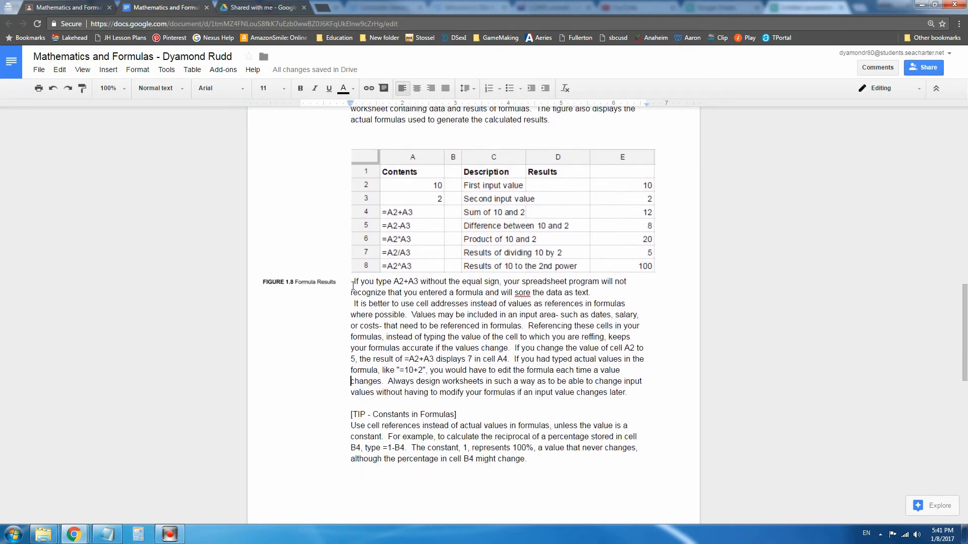
click(354, 282)
key(Tab)
click(353, 303)
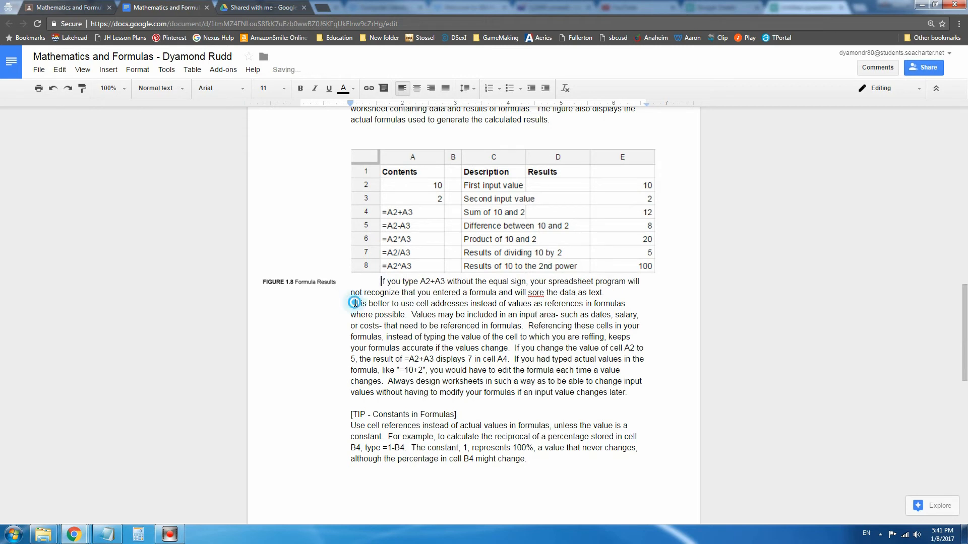
key(Tab)
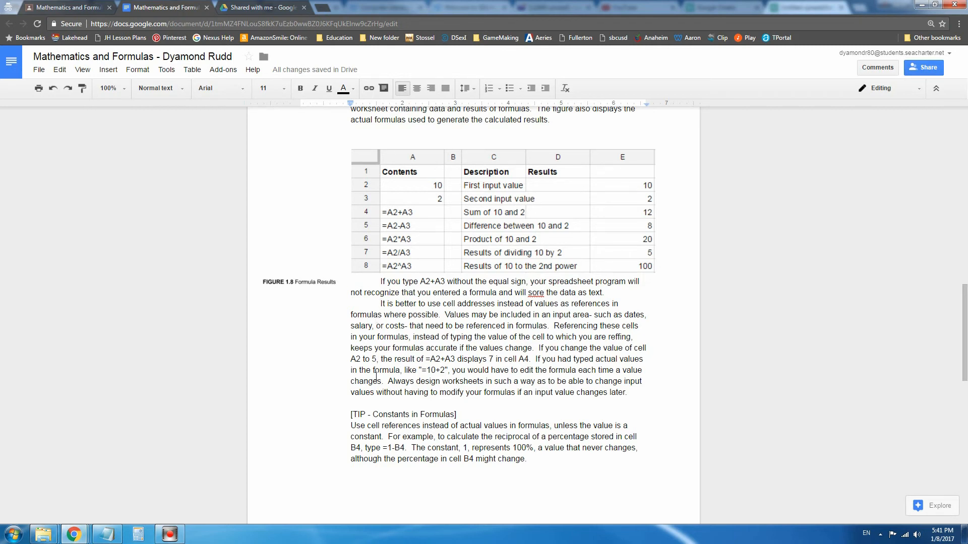
click(408, 371)
scroll(416, 381, down, 1)
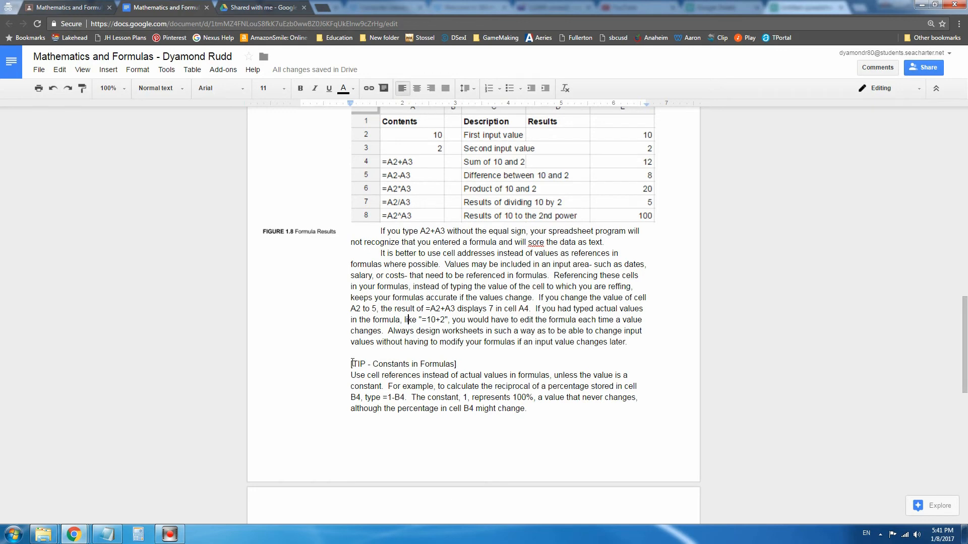
Step: Switch to Google Drive and open the photo IMG_20170108_161625.jpg to examine the layout and colours of the TIP box
click(265, 9)
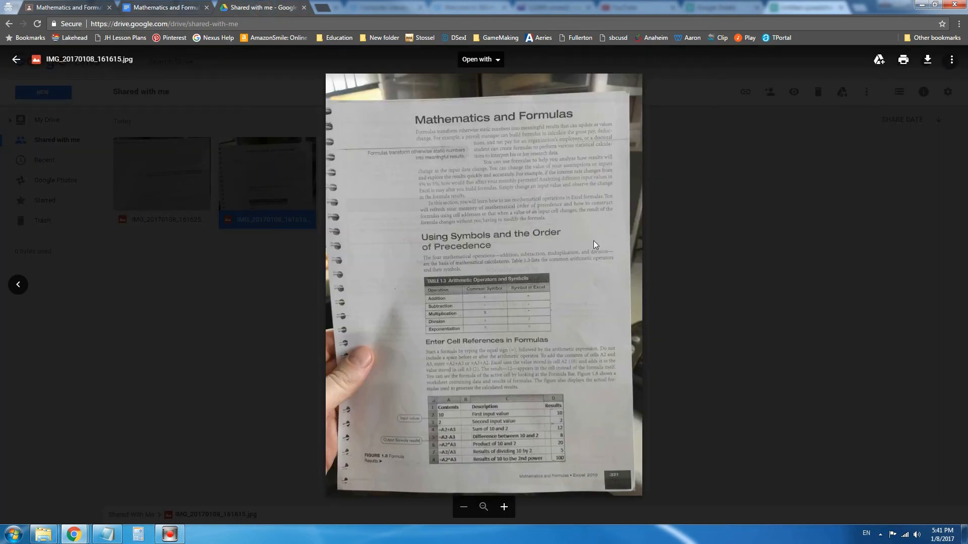
click(710, 247)
double_click(155, 175)
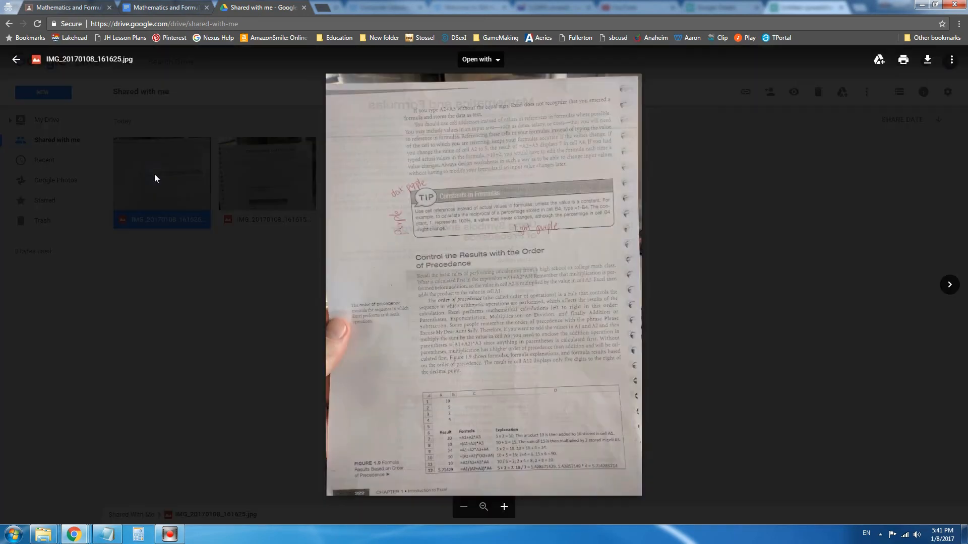
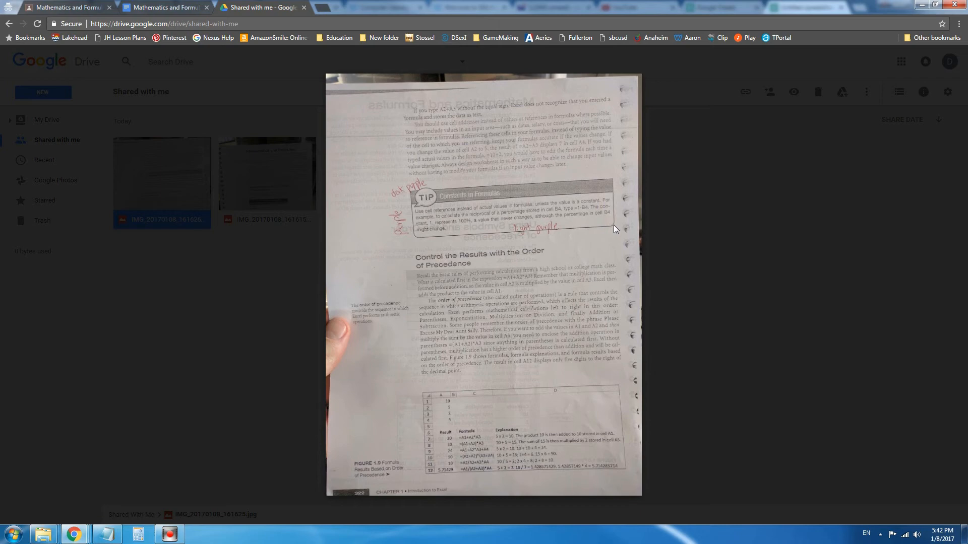
click(746, 271)
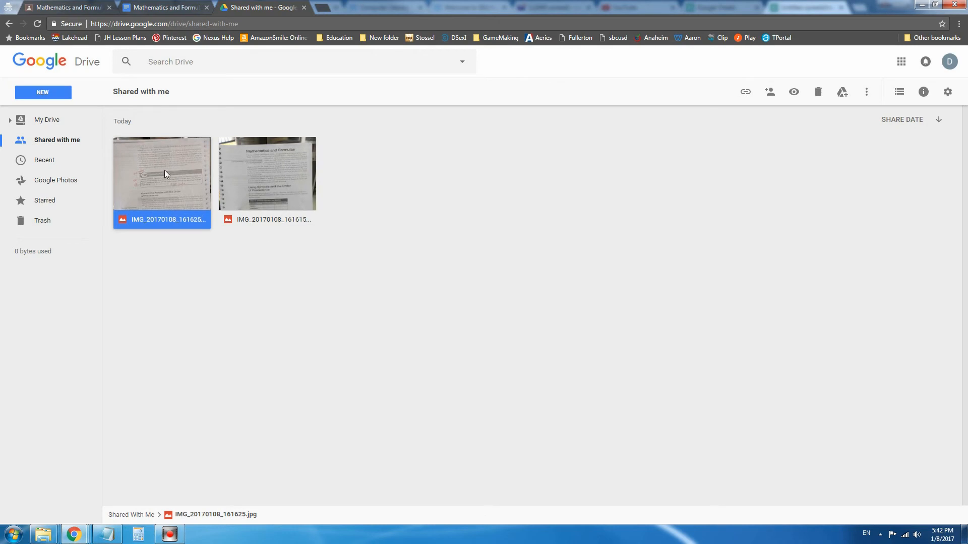
Step: Return to the Mathematics and Formulas document and add a blank line after the "[TIP - Constants in Formulas]" heading
click(160, 11)
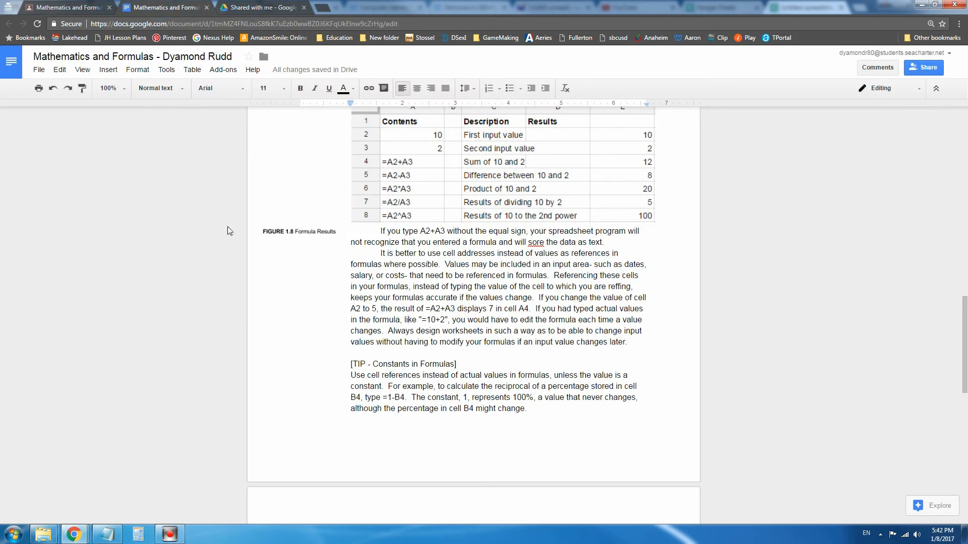
double_click(379, 359)
drag(462, 366, 351, 367)
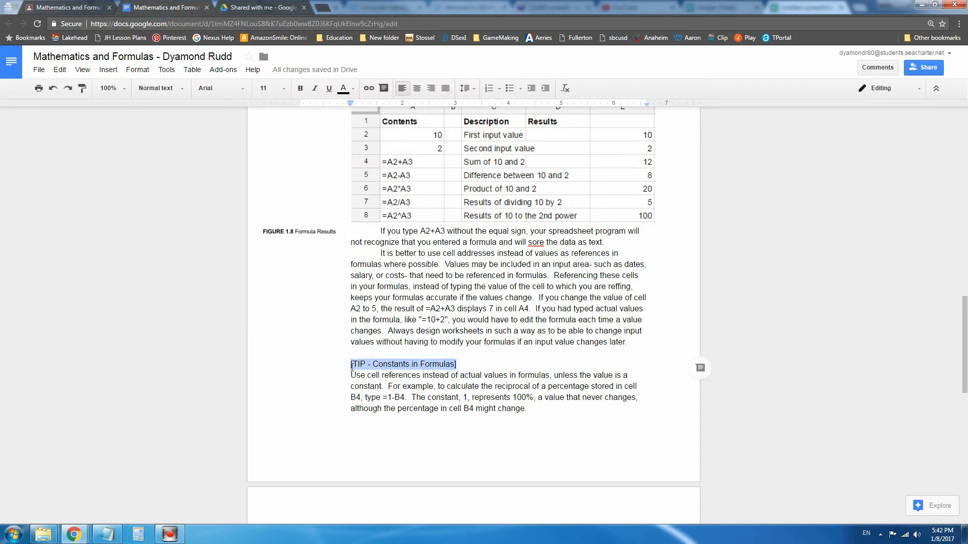
click(470, 366)
key(Return)
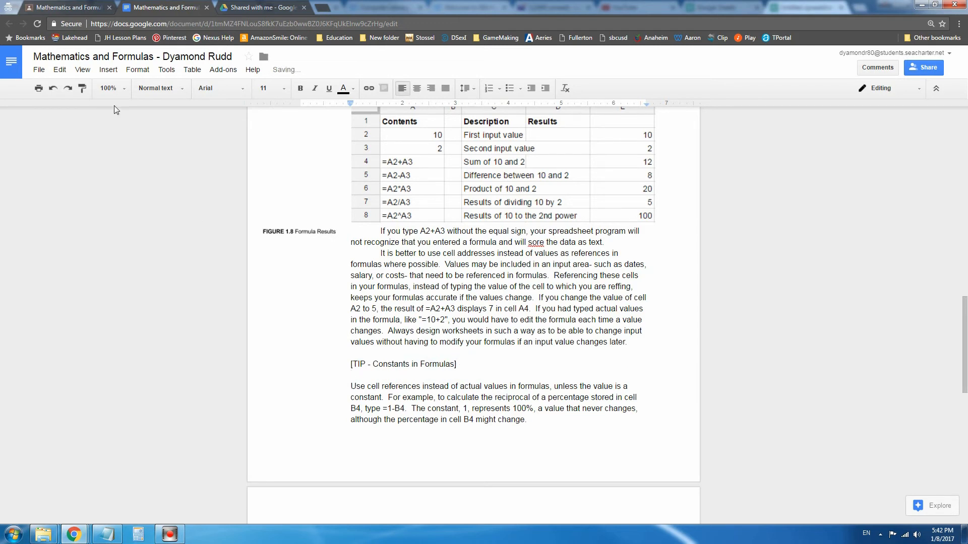
click(109, 70)
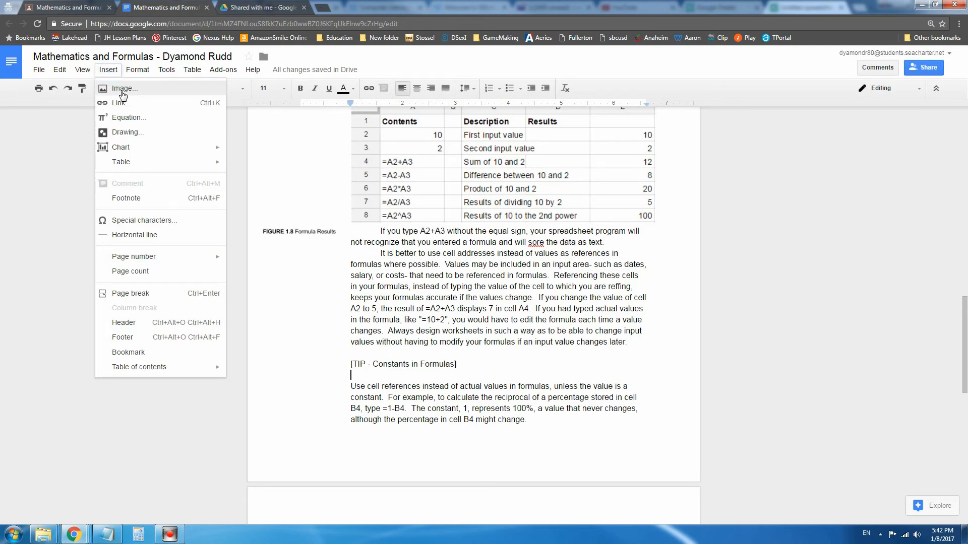
click(122, 91)
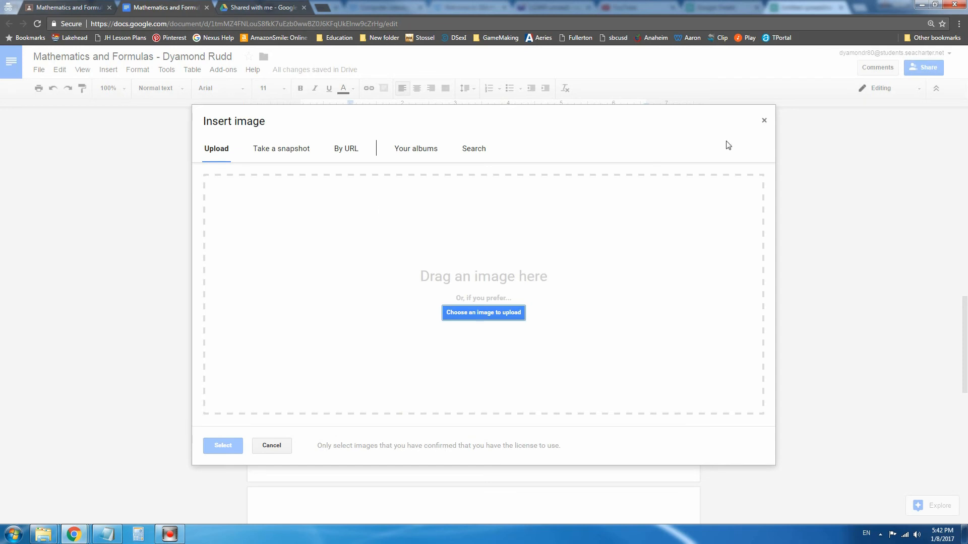
click(764, 121)
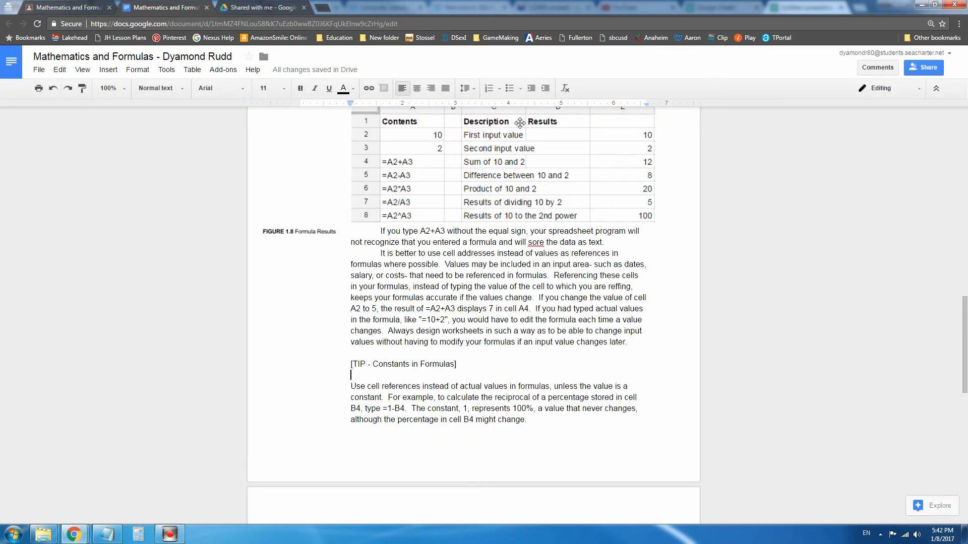
Step: Start a new drawing under the TIP heading and insert the green TIP box image from the SomePictures folder on Local Disk (F:)
click(108, 69)
click(123, 133)
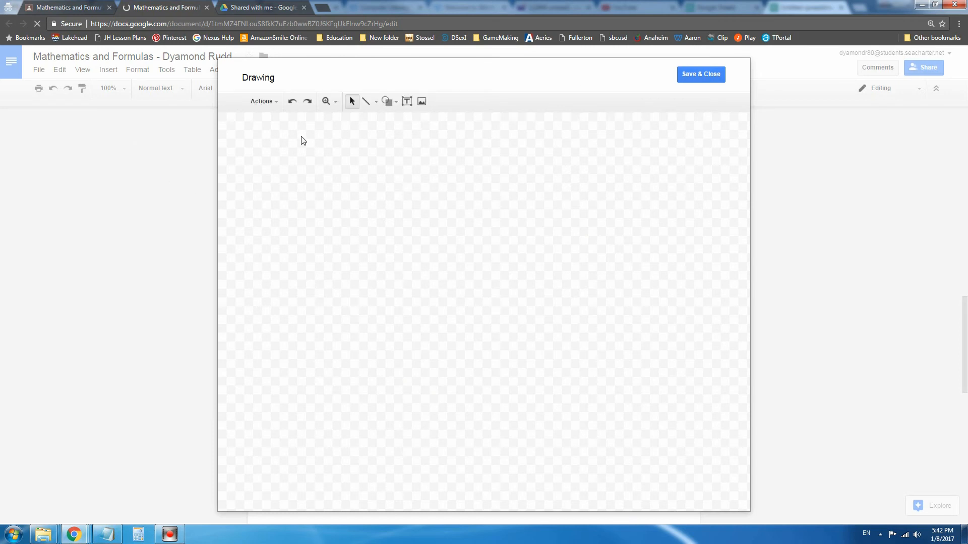
click(422, 102)
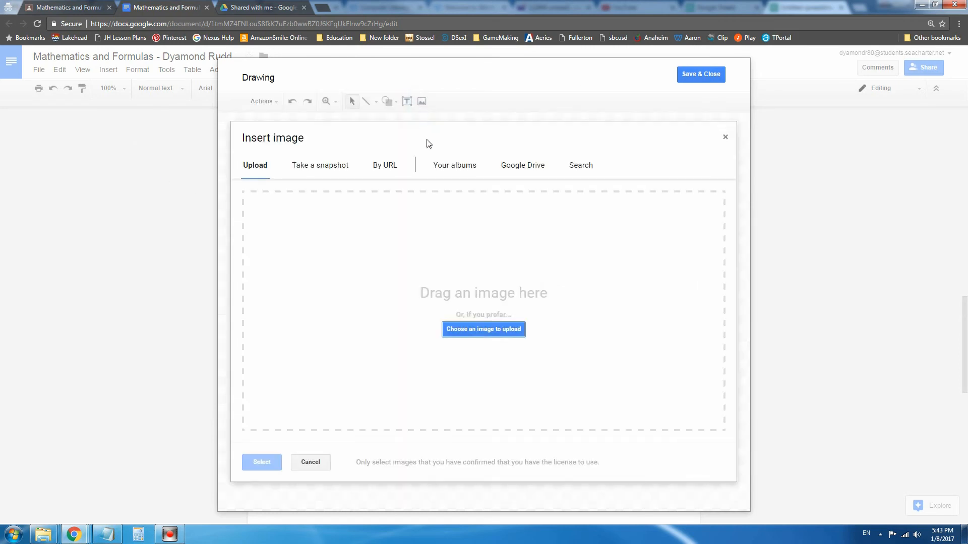
click(480, 331)
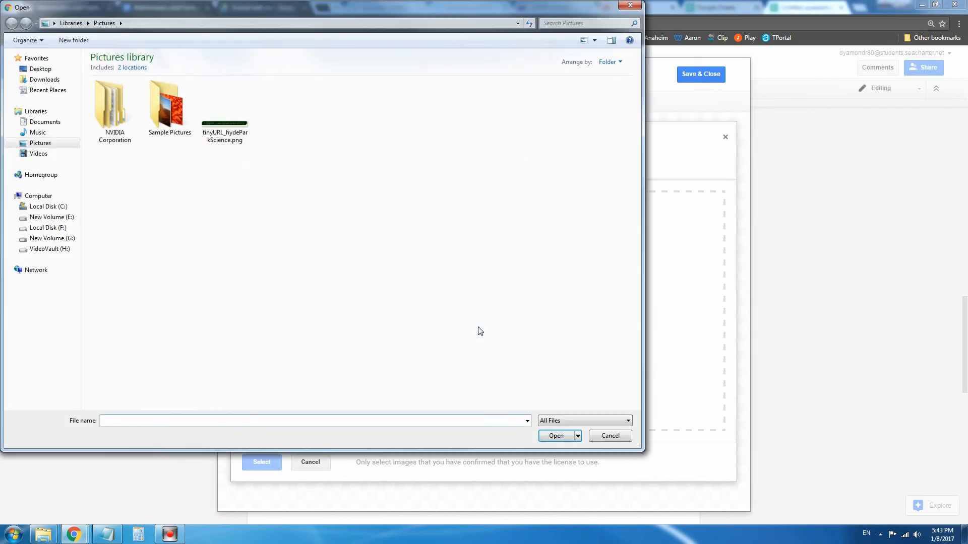
click(49, 229)
double_click(107, 122)
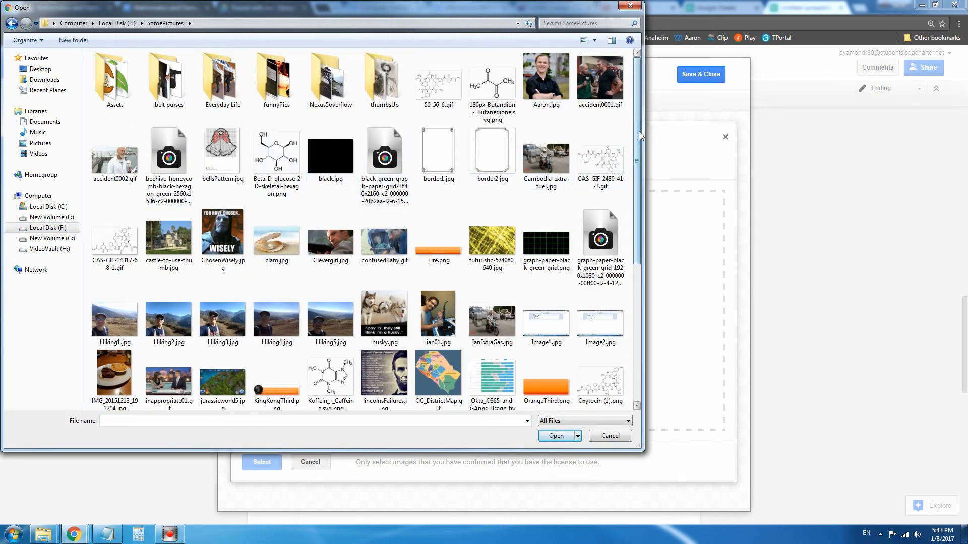
drag(637, 134, 636, 265)
click(501, 307)
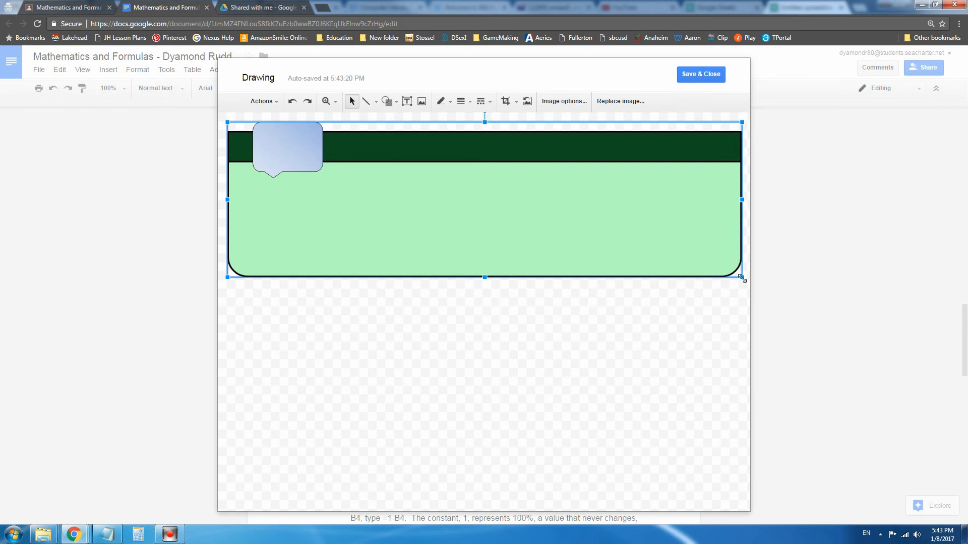
Step: Add a text box inside the blue callout of the TIP box image containing "TIP"
click(406, 102)
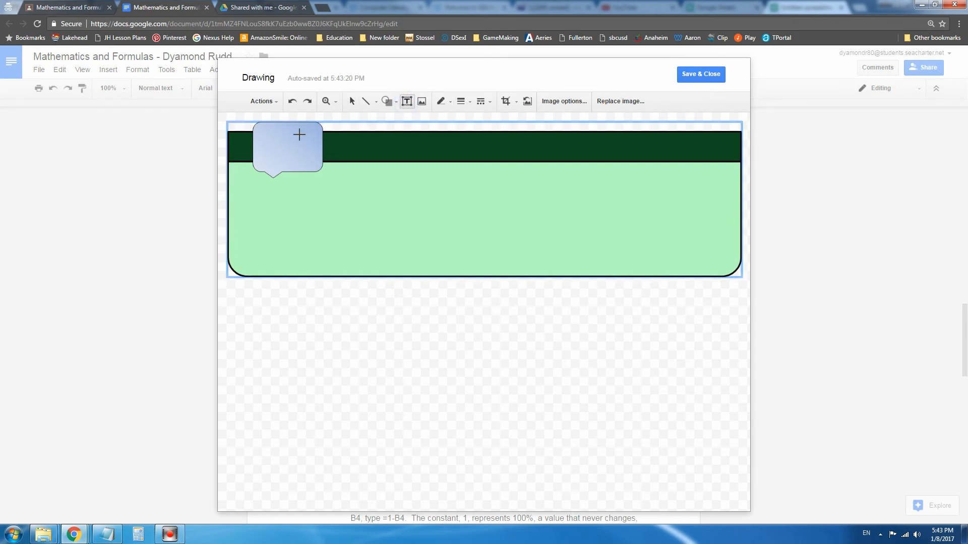
drag(262, 129, 315, 161)
text(T)
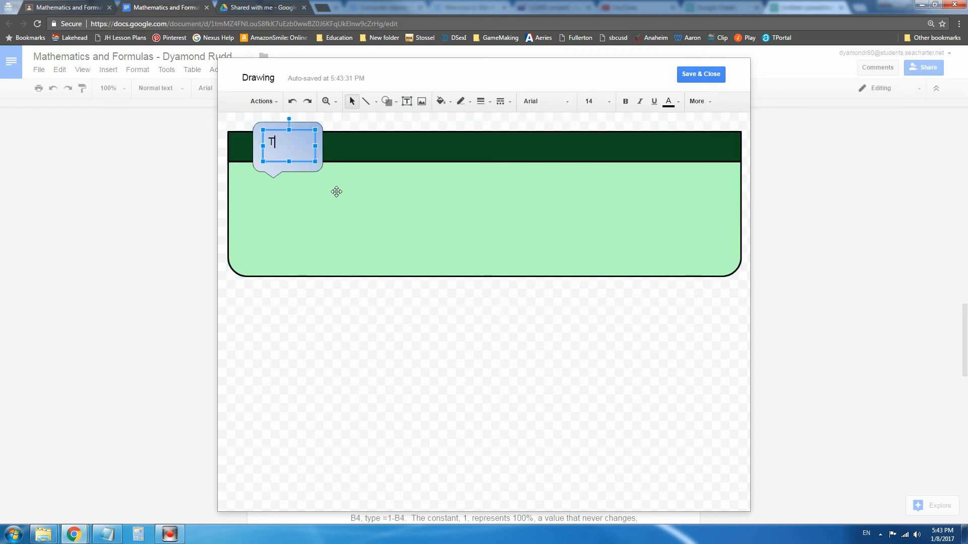
text(IP)
Step: Format the "TIP" text in the callout as Bree Serif, size 30
drag(286, 143, 268, 145)
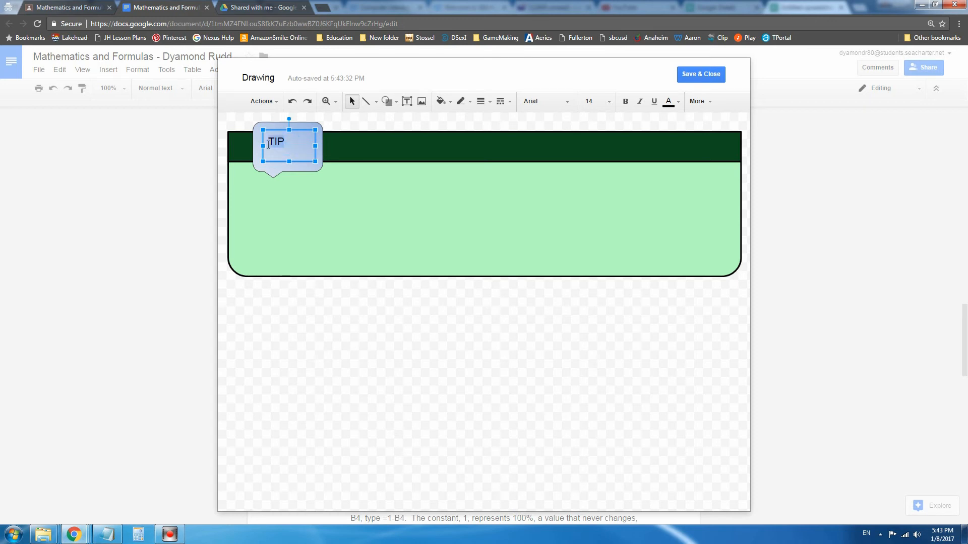
click(609, 101)
click(600, 222)
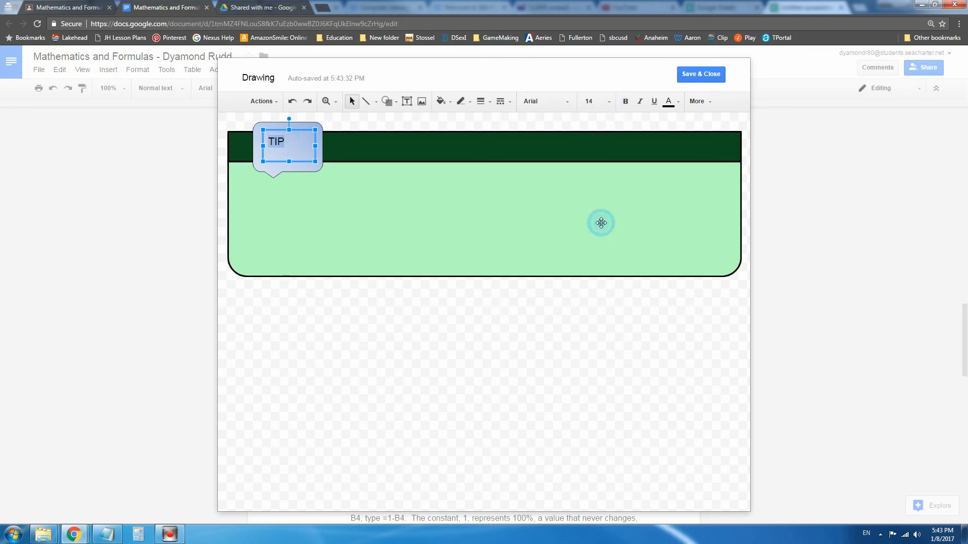
click(597, 101)
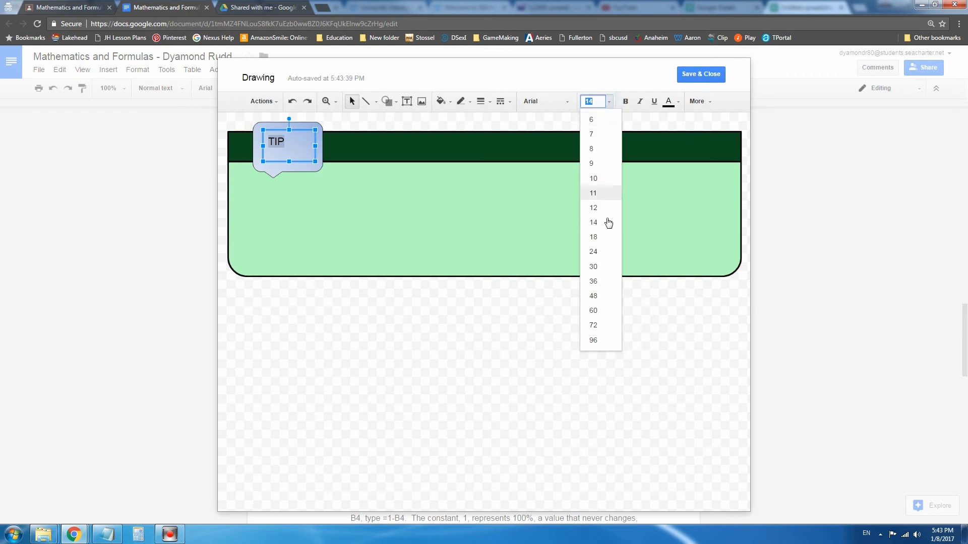
click(605, 252)
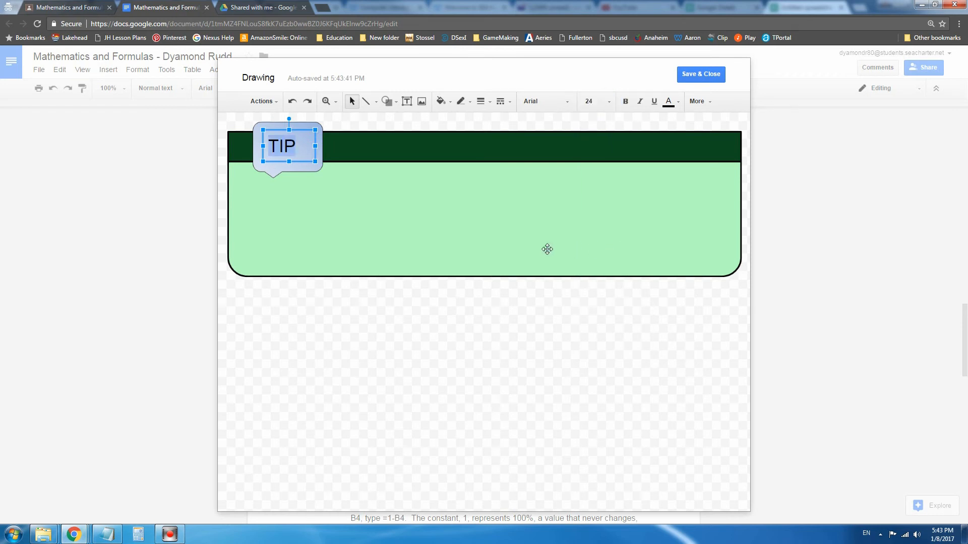
click(608, 102)
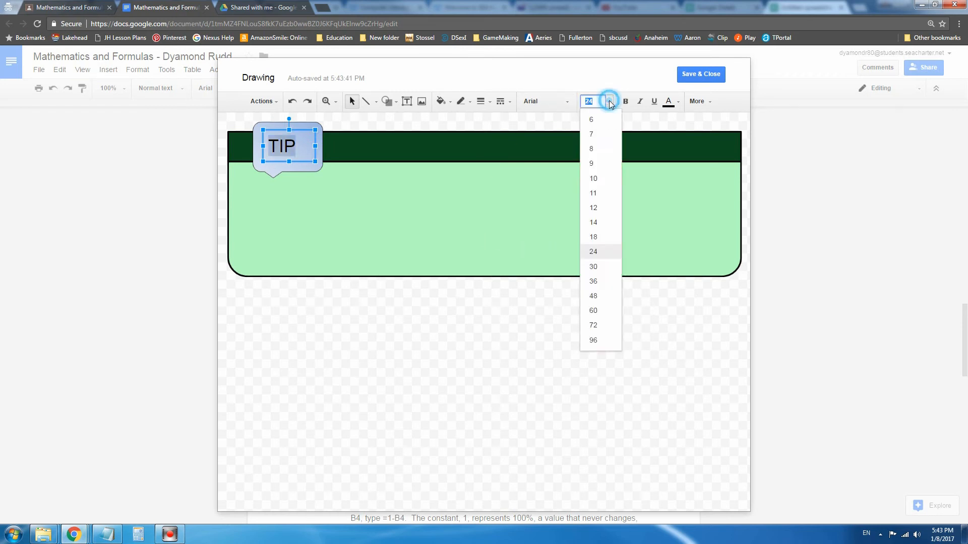
click(600, 264)
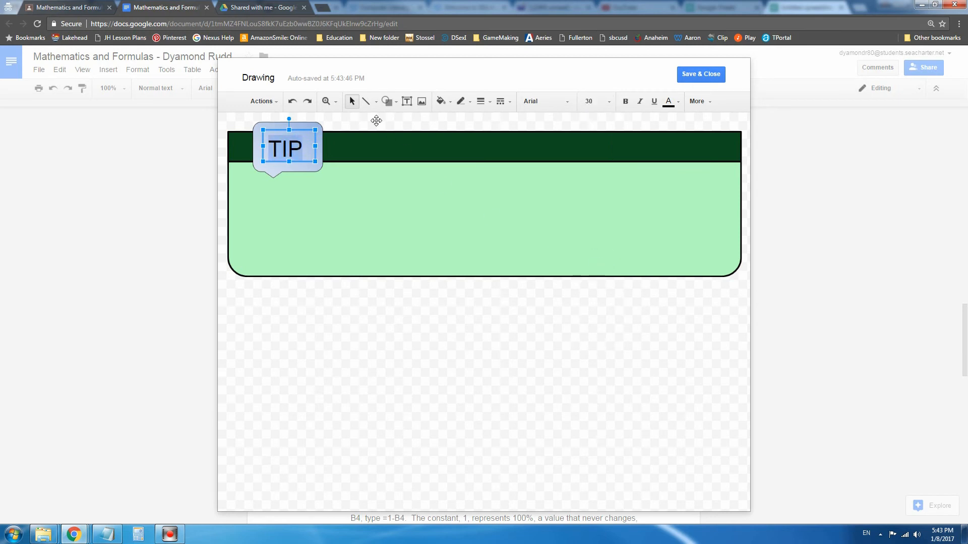
click(567, 102)
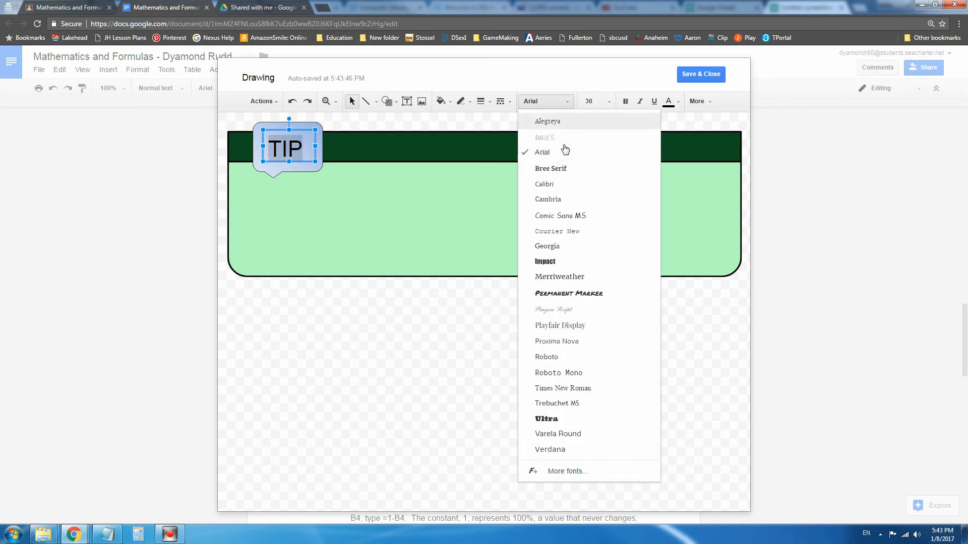
click(556, 186)
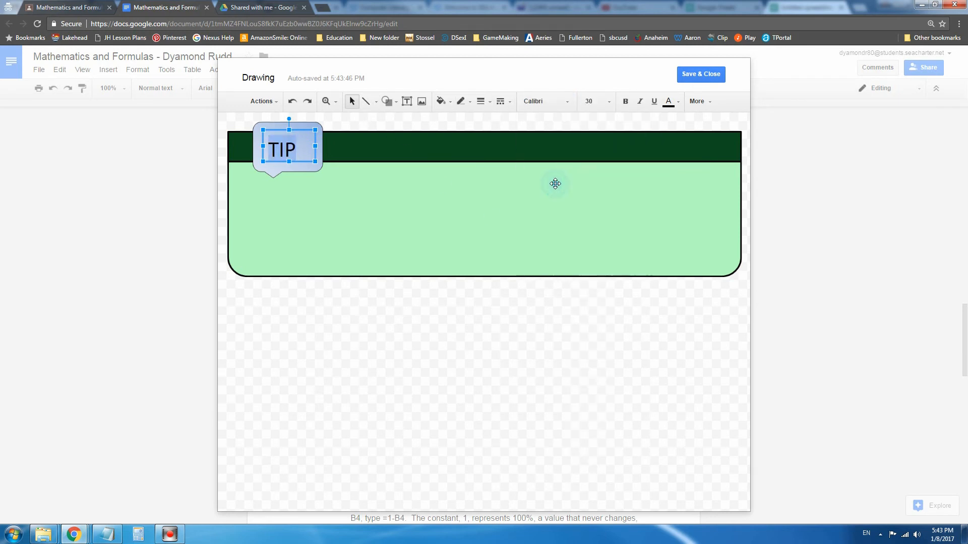
click(567, 102)
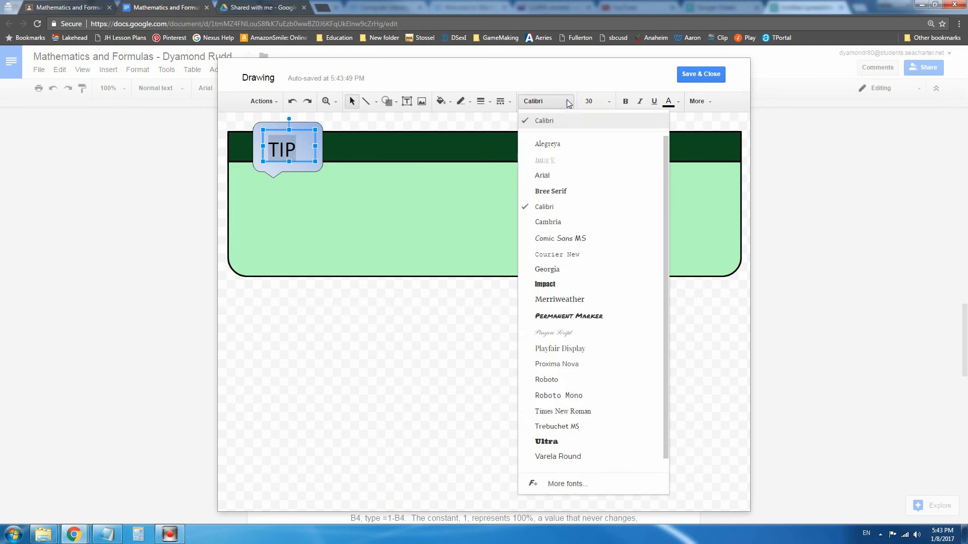
click(550, 193)
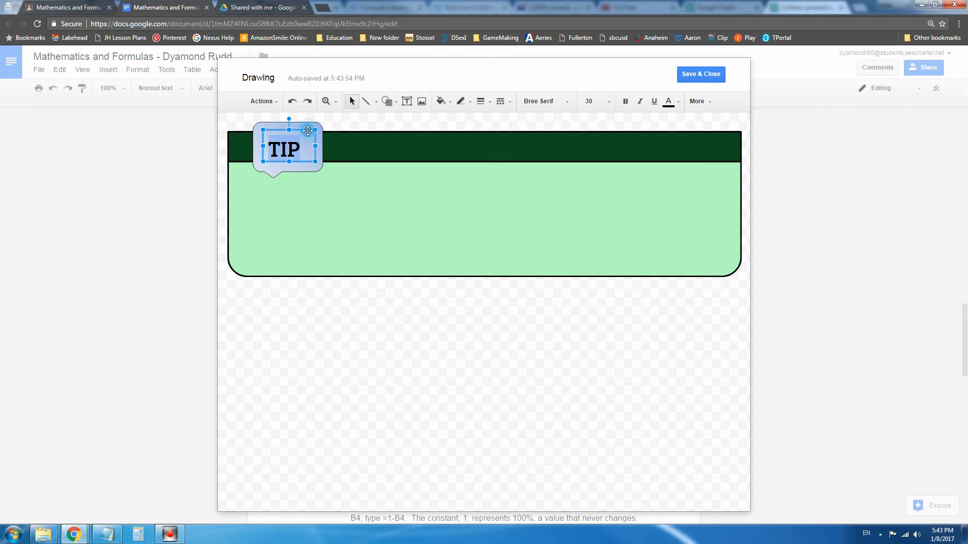
Step: Set the "TIP" text to size 36 and shift its text box upward within the blue callout
drag(308, 130, 310, 128)
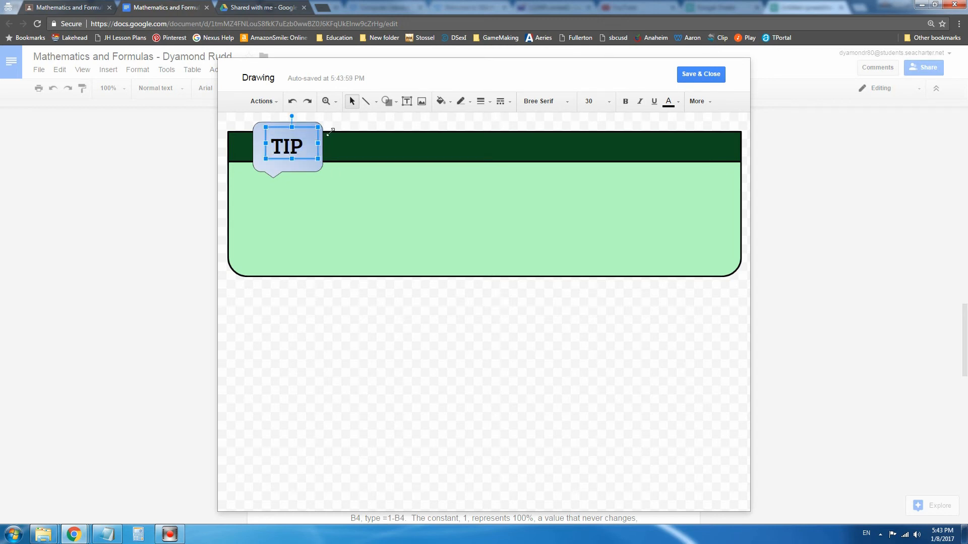
double_click(300, 147)
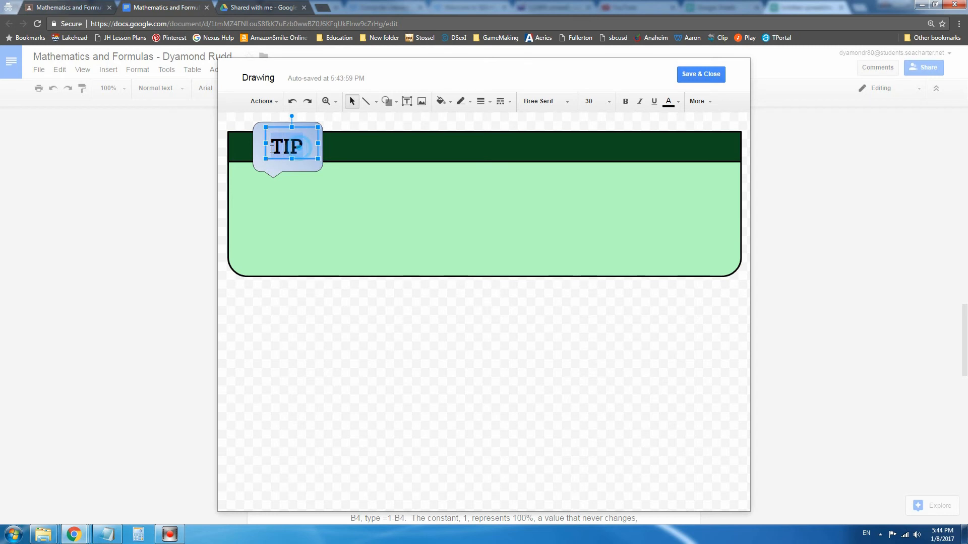
click(605, 101)
click(595, 281)
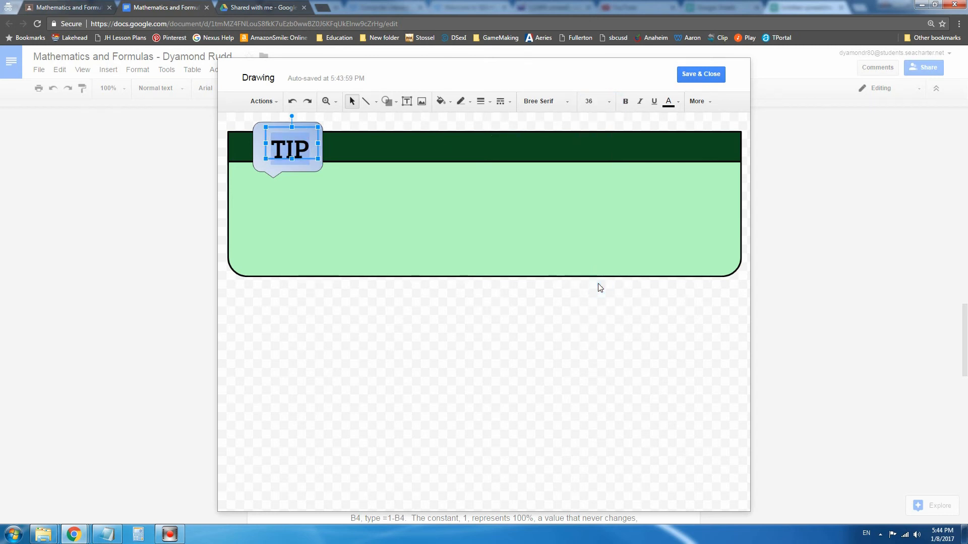
click(300, 125)
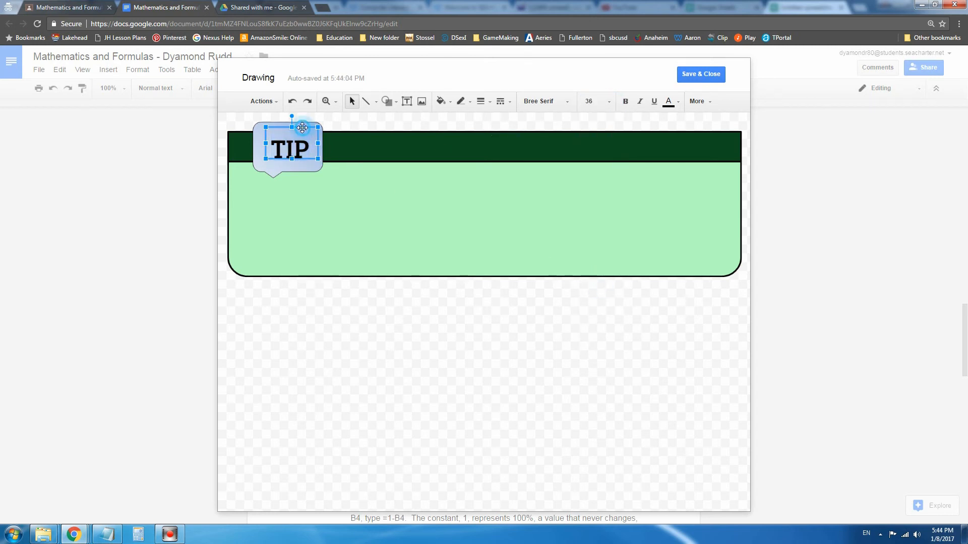
drag(300, 125, 298, 120)
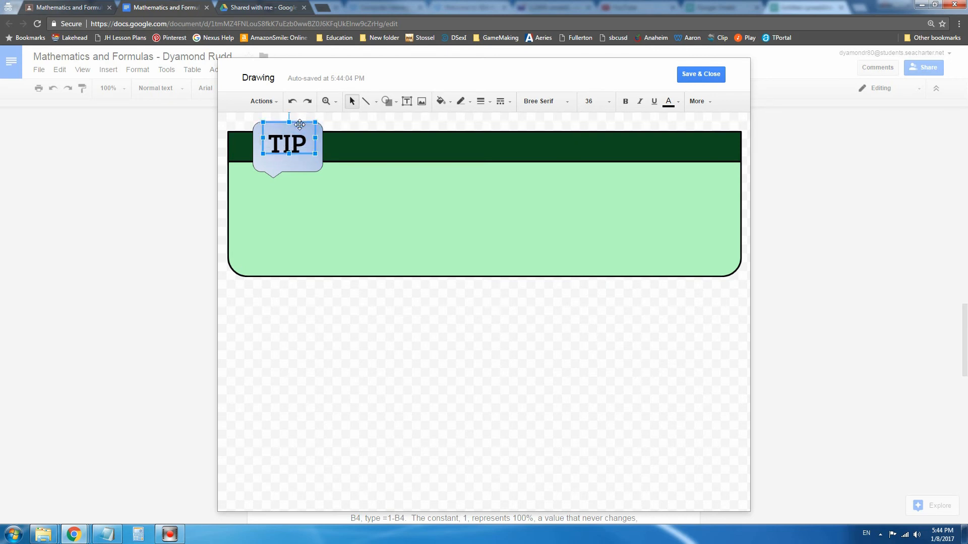
click(319, 236)
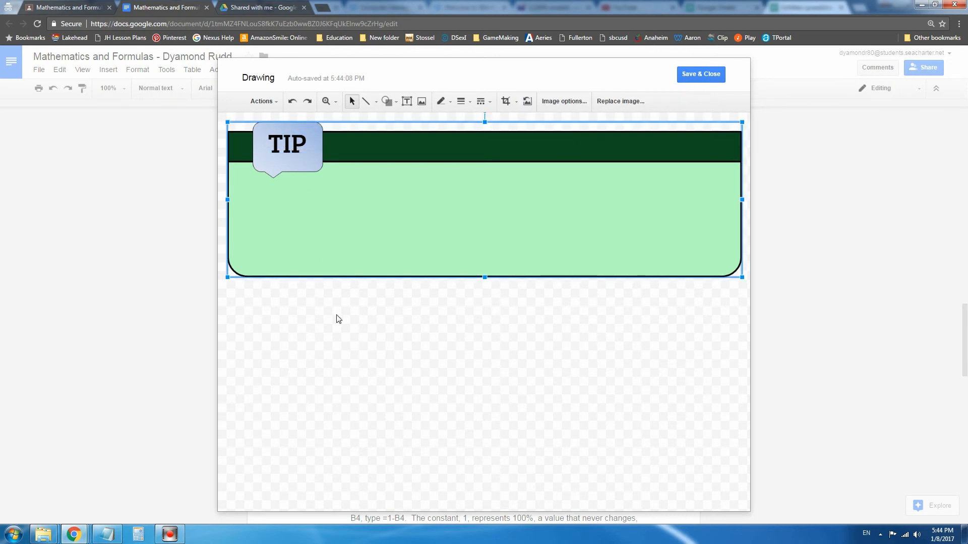
Step: Set the "TIP" text to size 48, widening and repositioning its text box so the word fits on one line in the callout
click(294, 151)
click(303, 153)
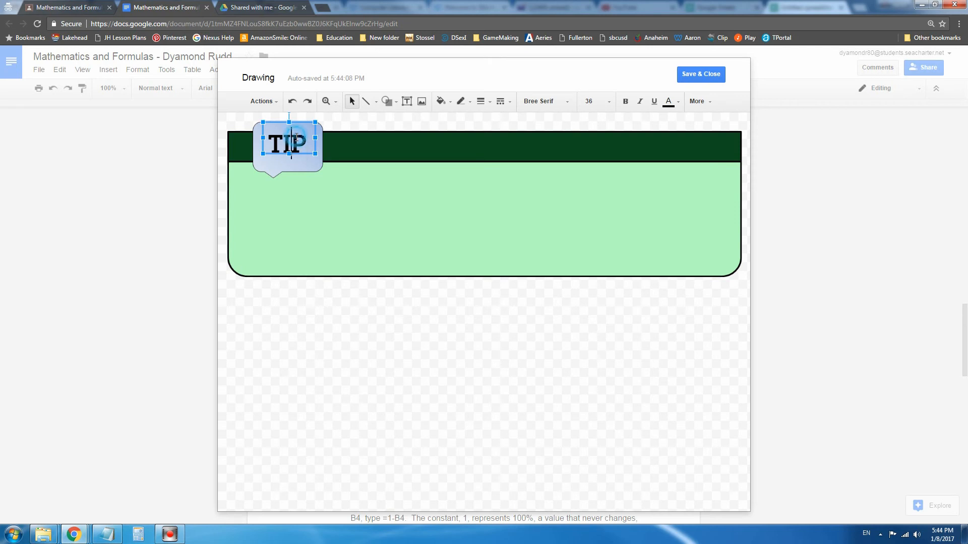
drag(305, 141, 266, 146)
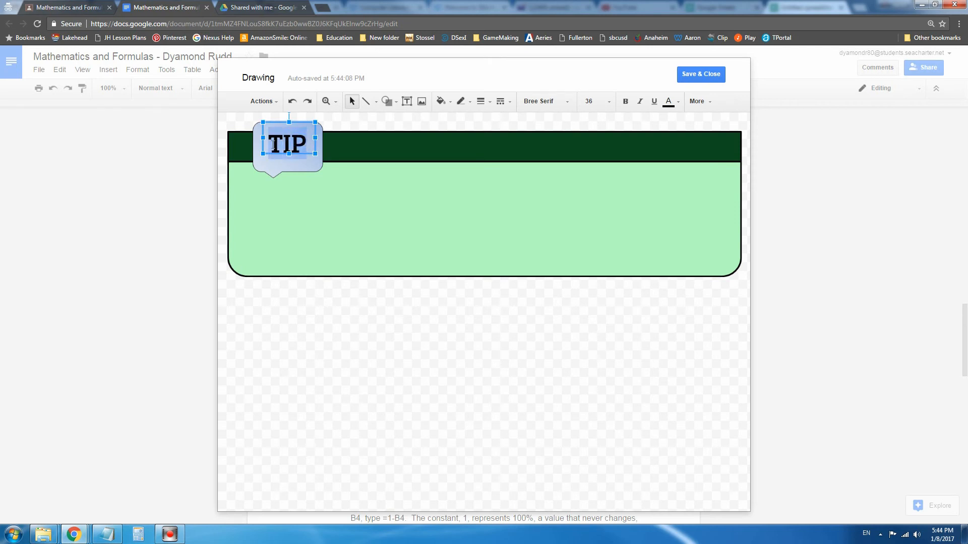
click(610, 103)
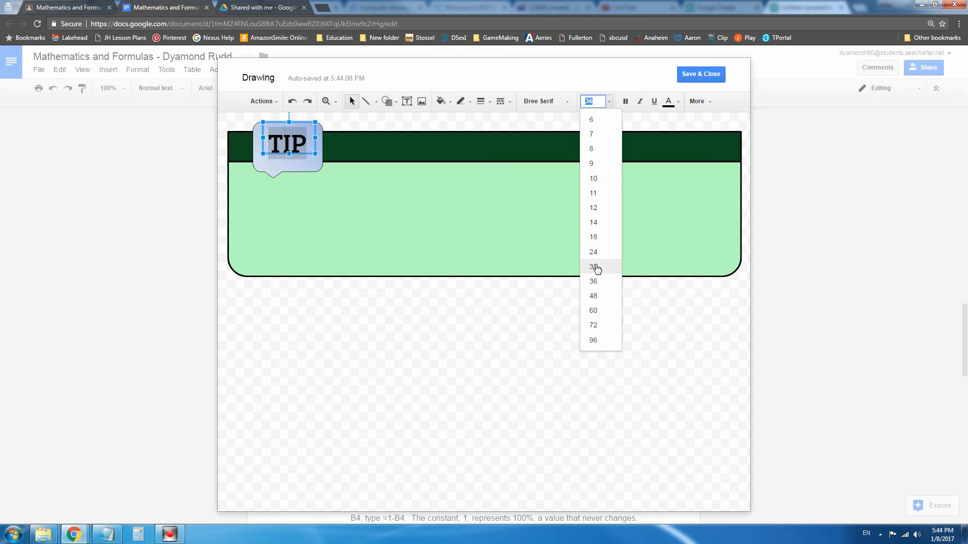
click(593, 296)
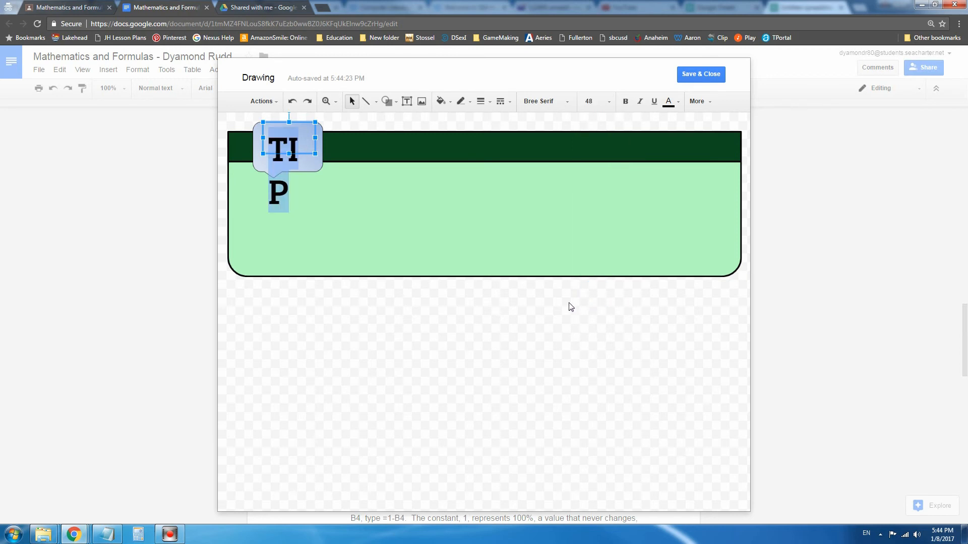
drag(315, 138, 331, 138)
drag(315, 123, 309, 118)
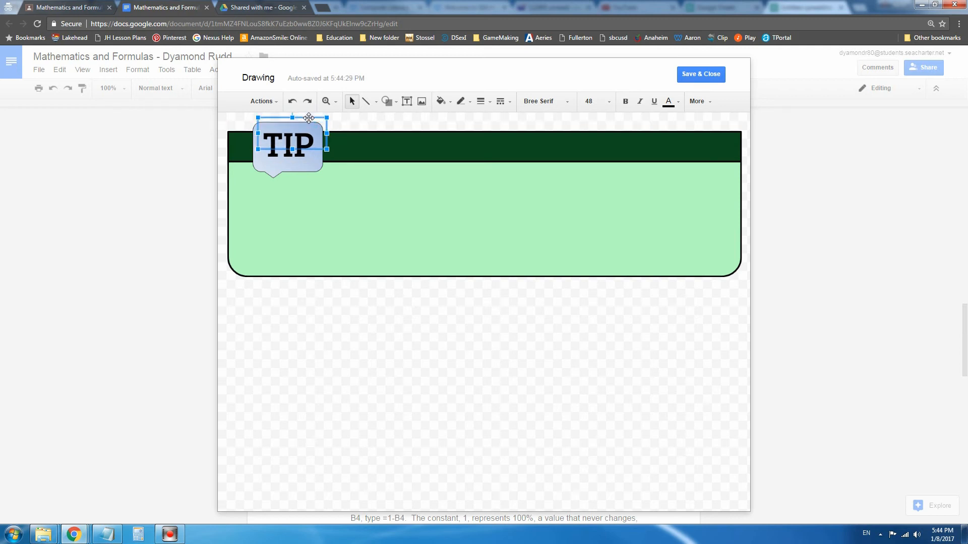
Step: Try size 42 for the "TIP" text and return it to size 48
click(593, 102)
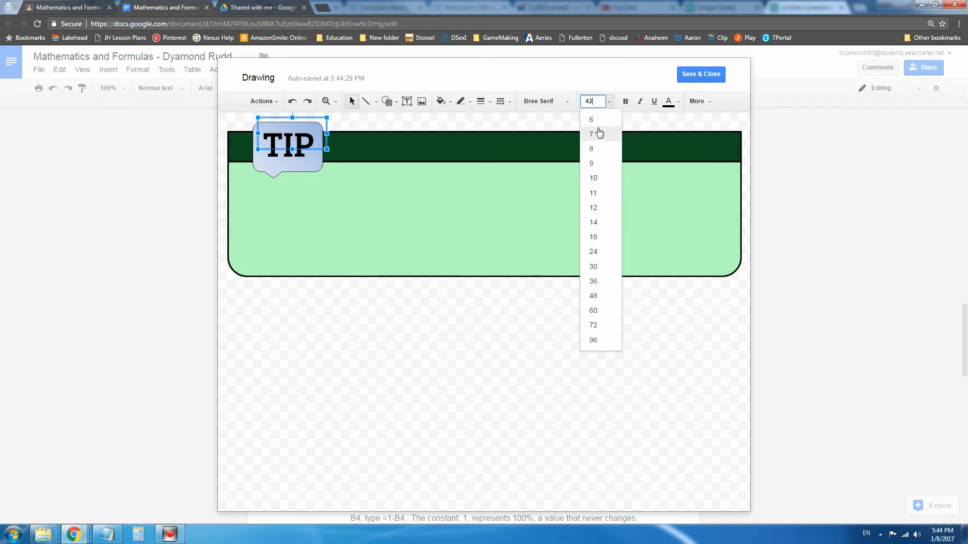
key(Return)
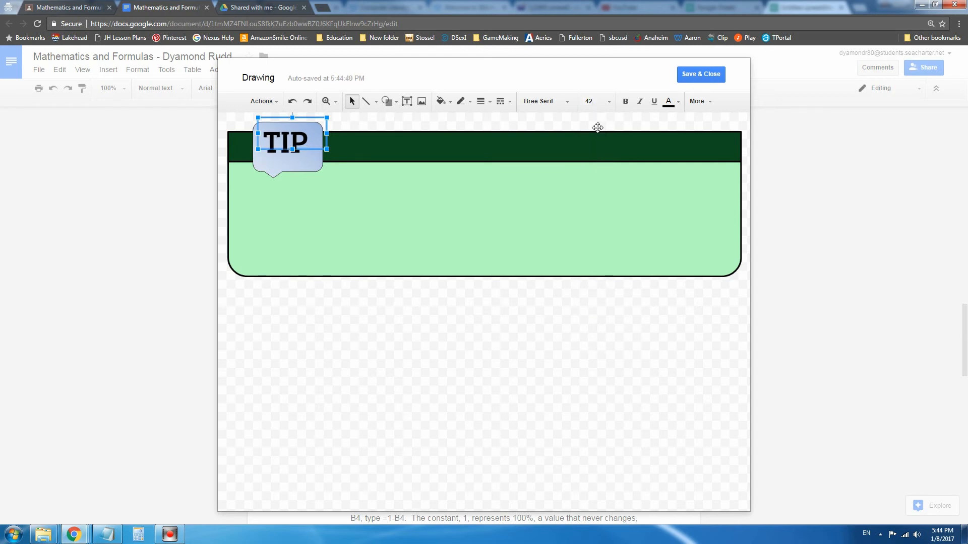
click(609, 101)
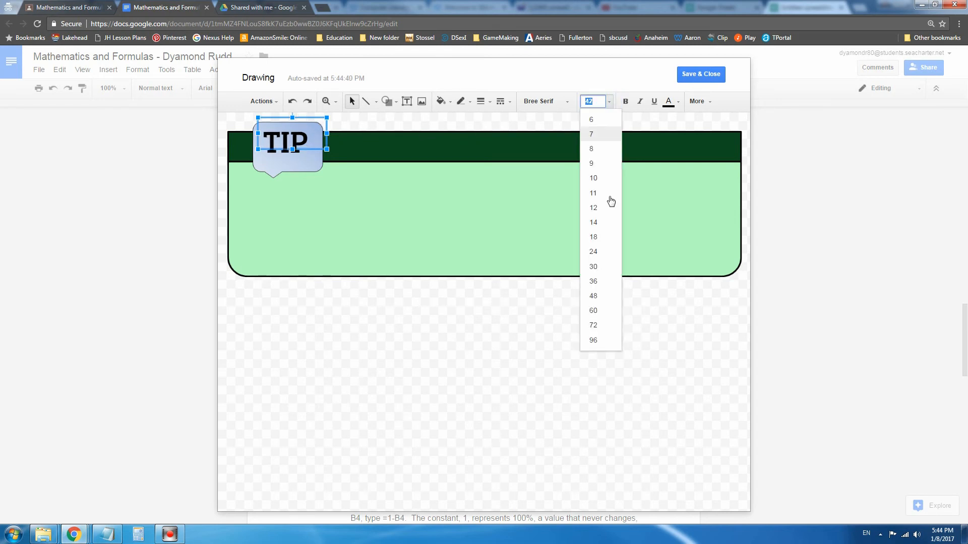
click(593, 296)
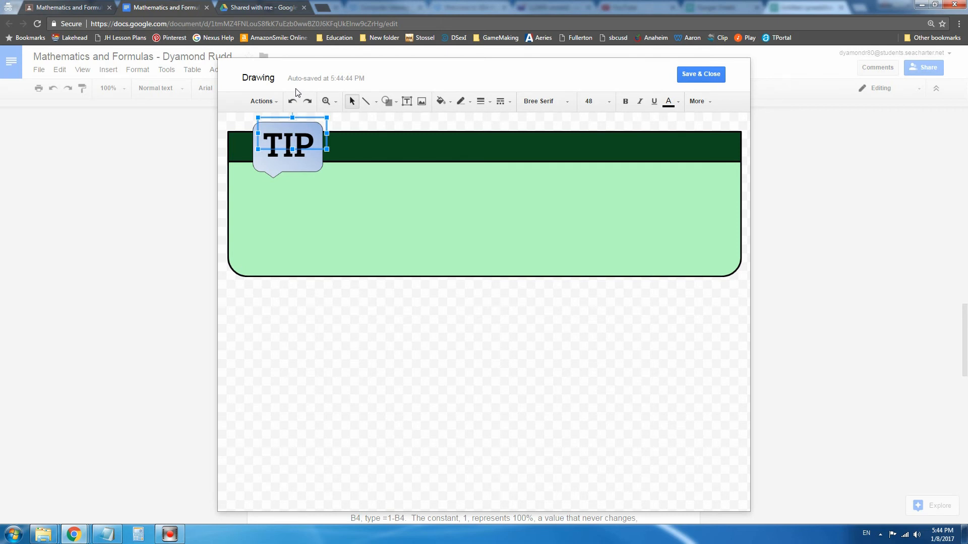
Step: Add a text box across the dark green header beside the TIP callout, reading "Constants in Formulas"
click(407, 103)
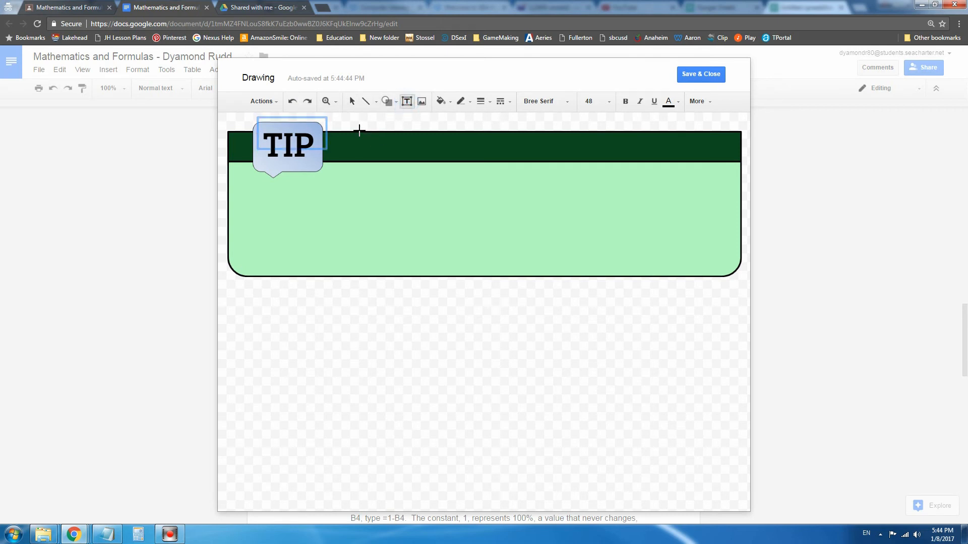
drag(355, 130, 726, 163)
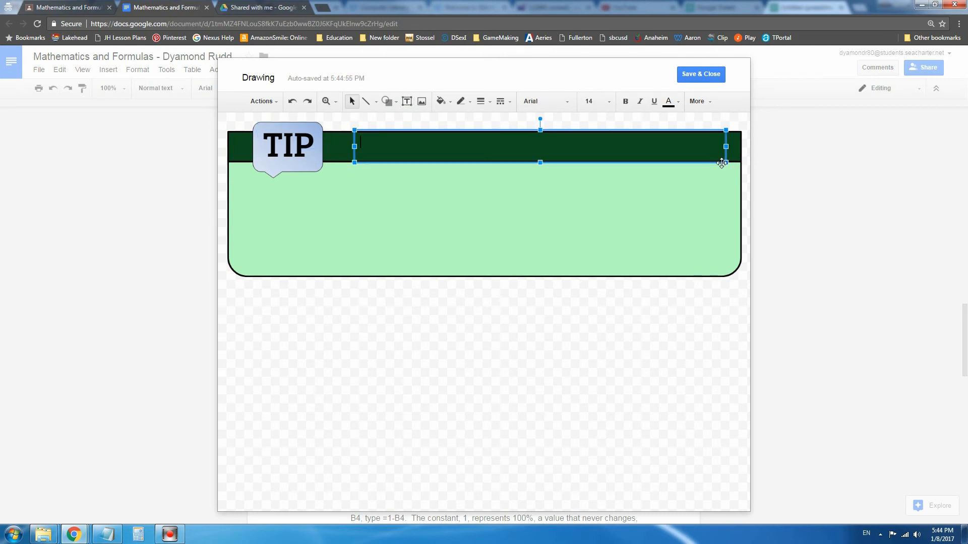
text(Constand)
text(s in Formulas)
Step: Format the "Constants in Formulas" header text as white, size 24
drag(464, 142, 356, 144)
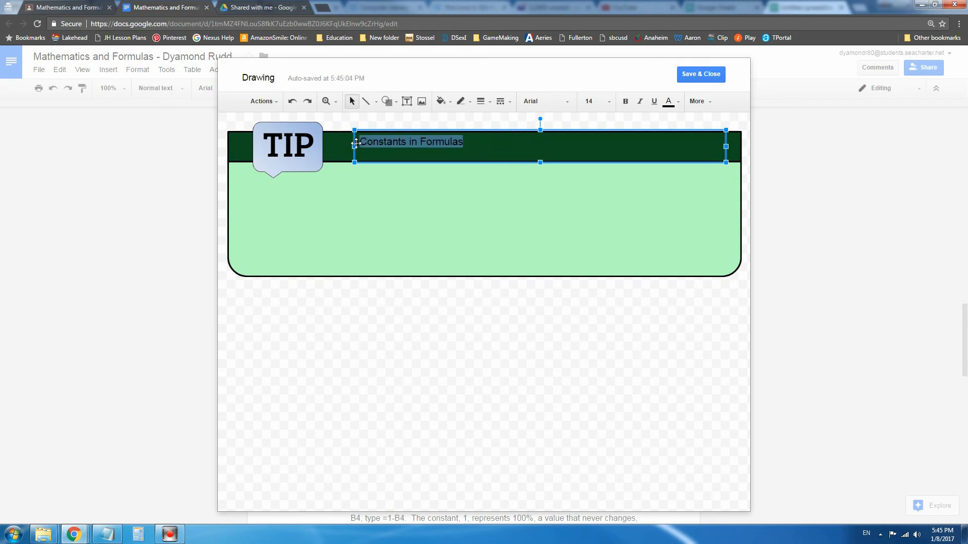
click(678, 103)
click(670, 143)
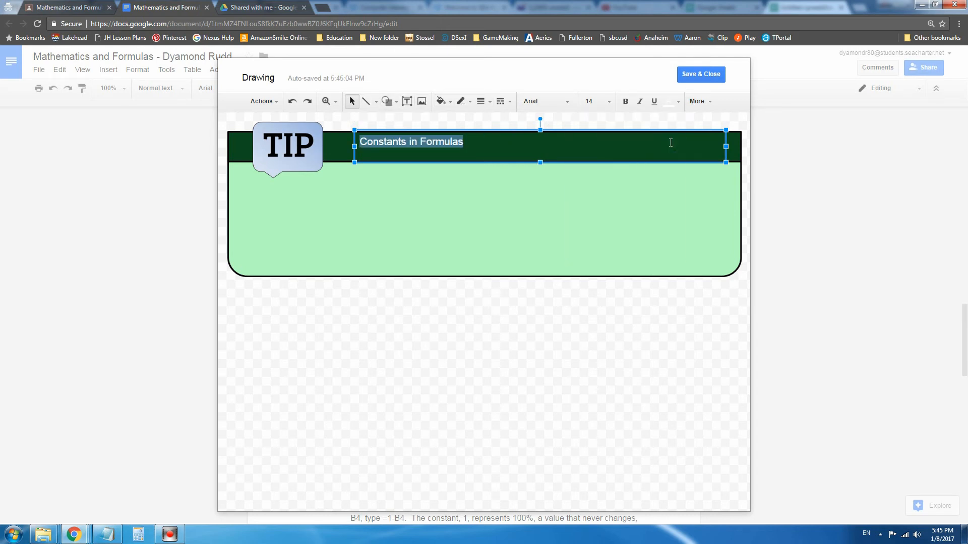
click(608, 103)
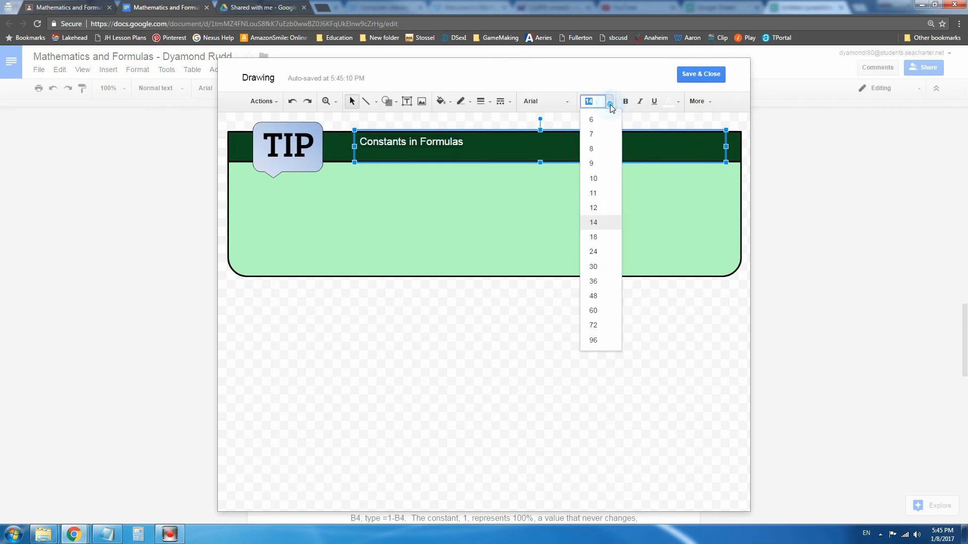
click(603, 250)
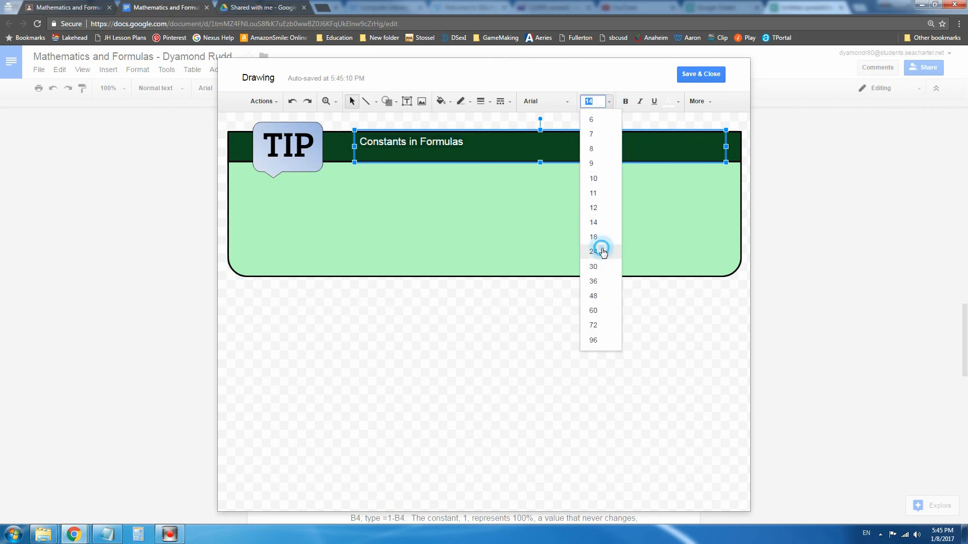
click(397, 210)
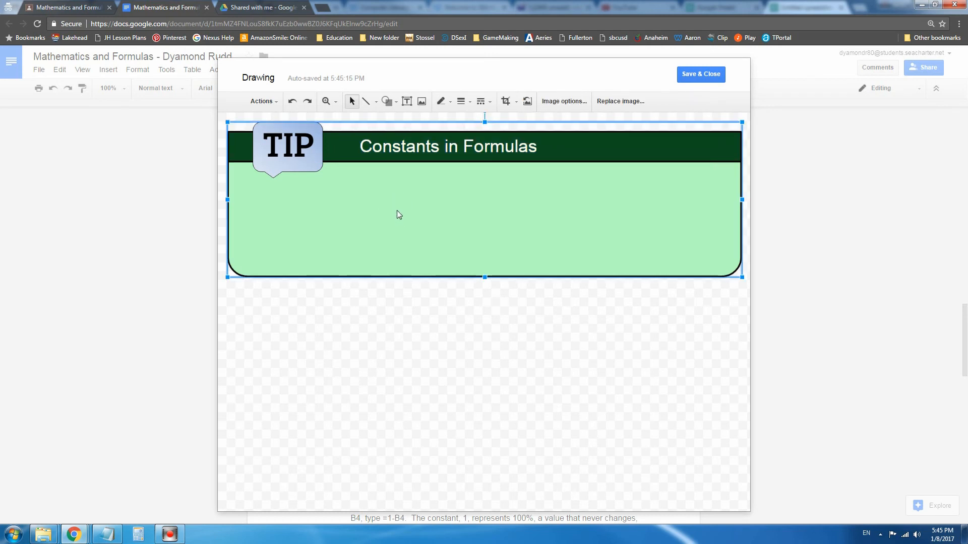
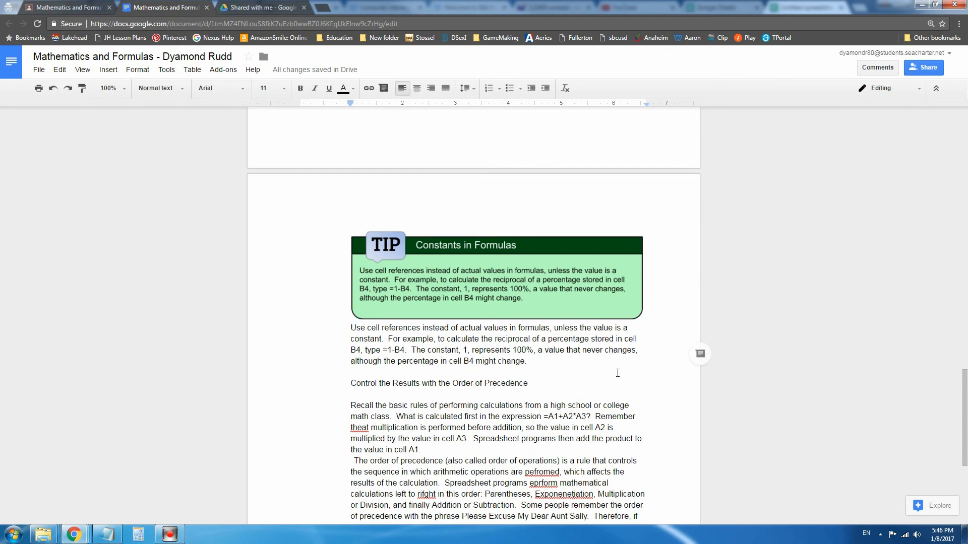
Step: Delete the duplicate "Use cell references instead of actual values" paragraph below the TIP drawing in the document
click(616, 373)
scroll(617, 373, up, 4)
scroll(617, 373, down, 2)
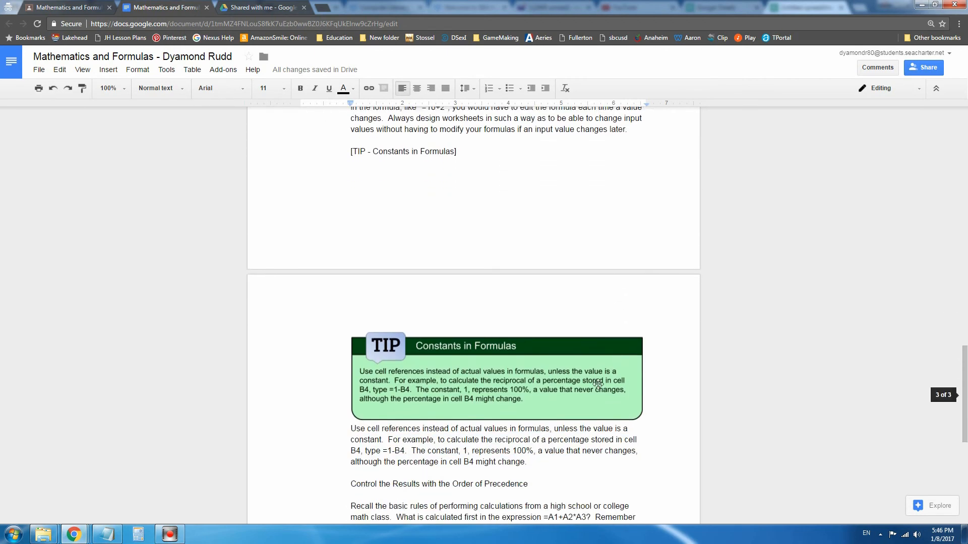
click(351, 429)
drag(351, 428, 547, 461)
key(Delete)
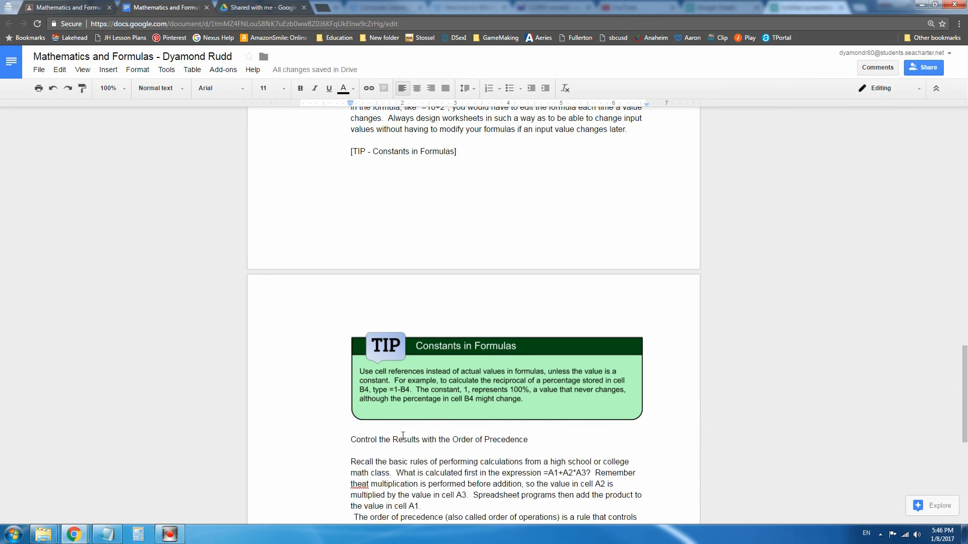
Step: Set the heading "Control the Results with the Order of Precedence" to font size 14
drag(351, 441, 539, 441)
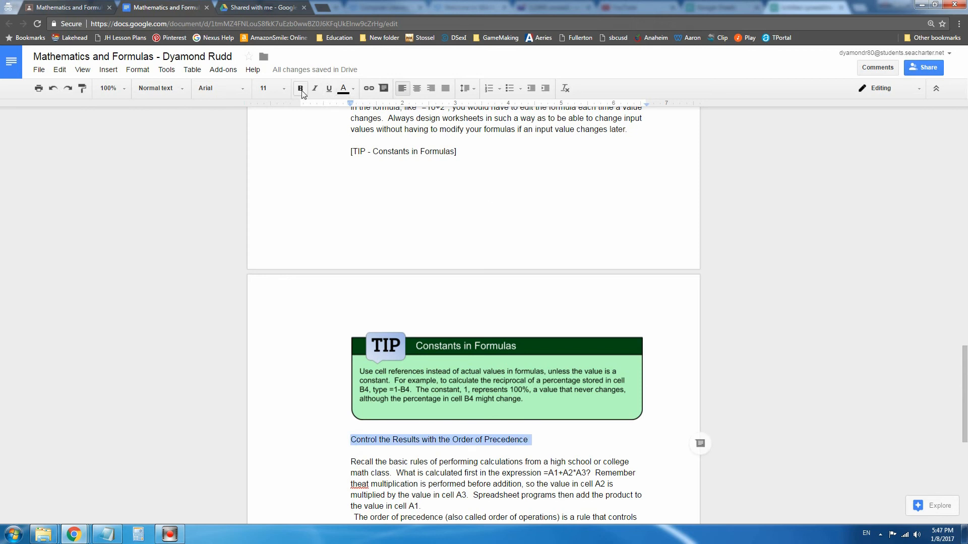
click(284, 89)
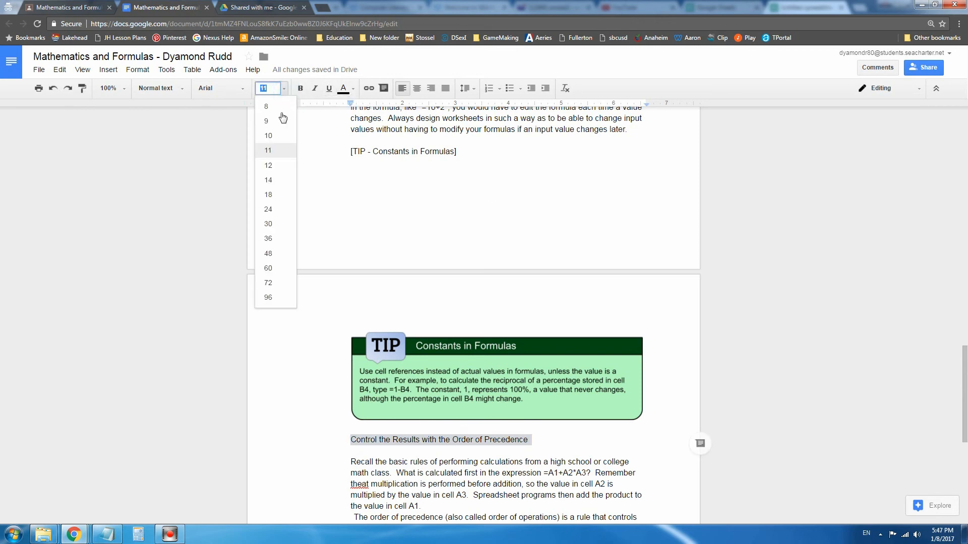
click(277, 181)
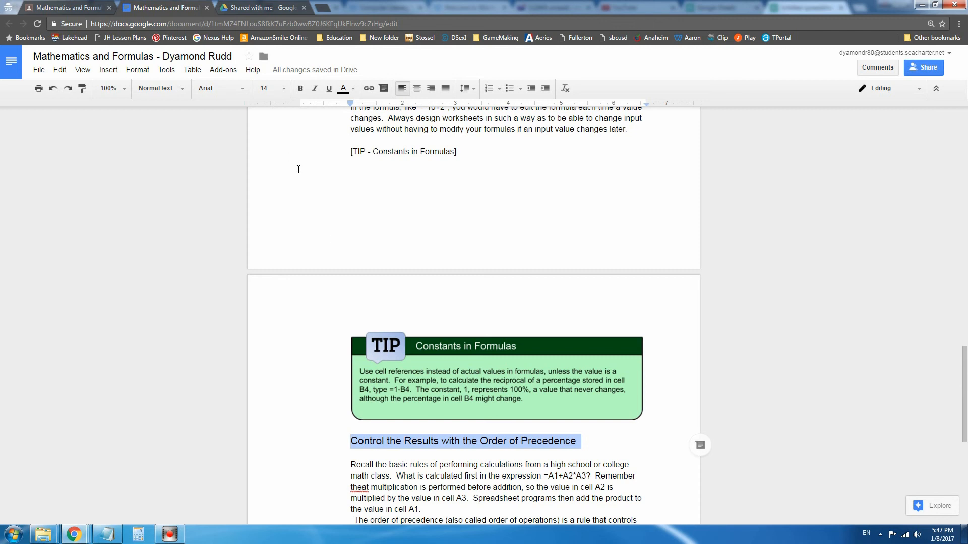
Step: Correct the misspelled "theat" to "that" in the paragraph beginning "Recall the basic rules"
click(511, 468)
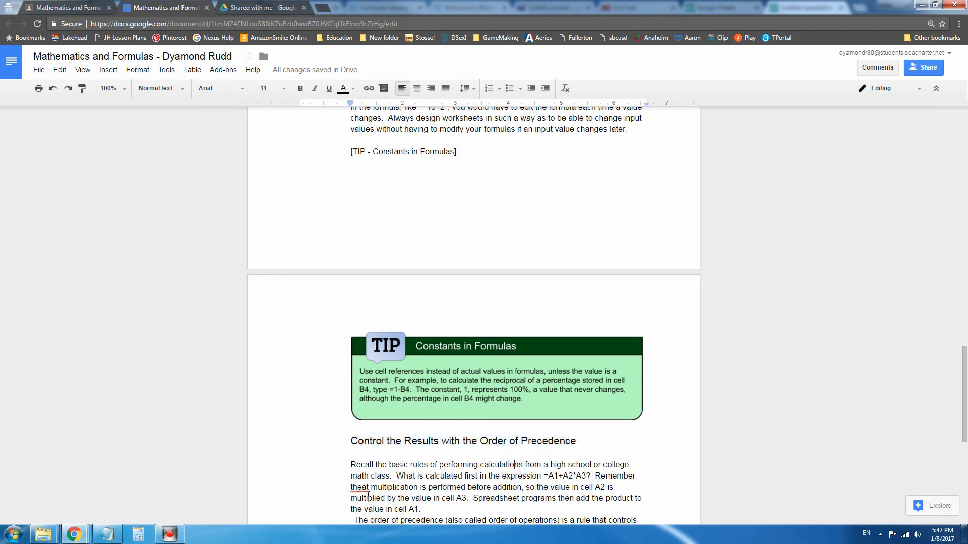
right_click(357, 487)
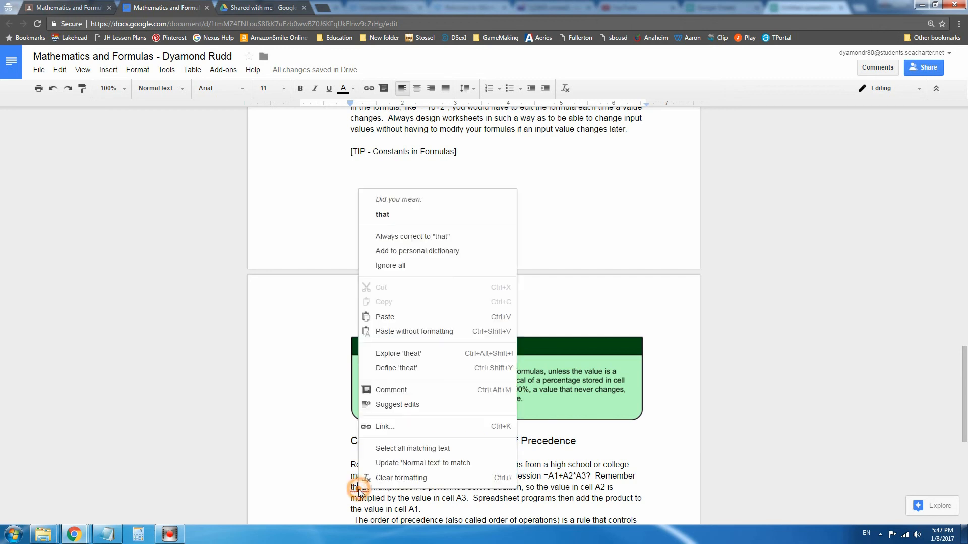
click(393, 220)
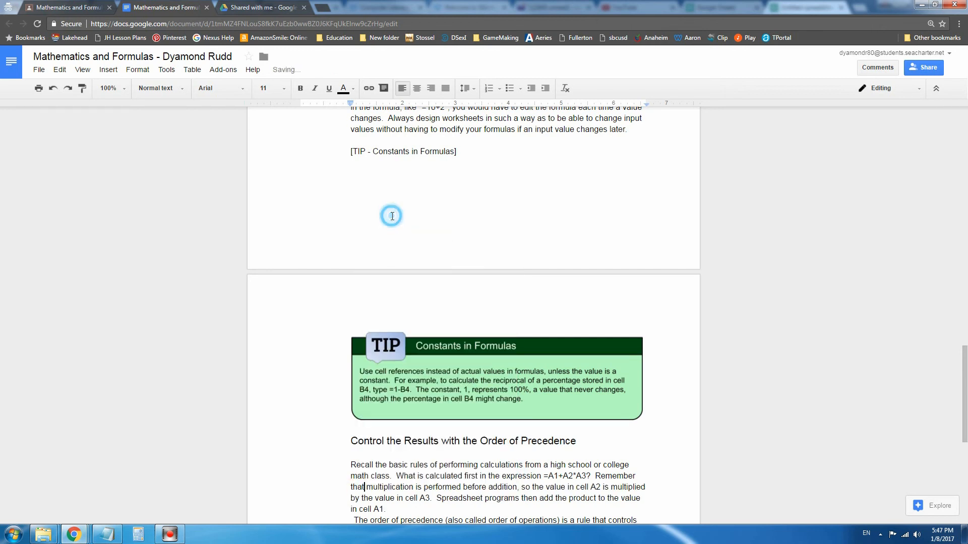
click(479, 487)
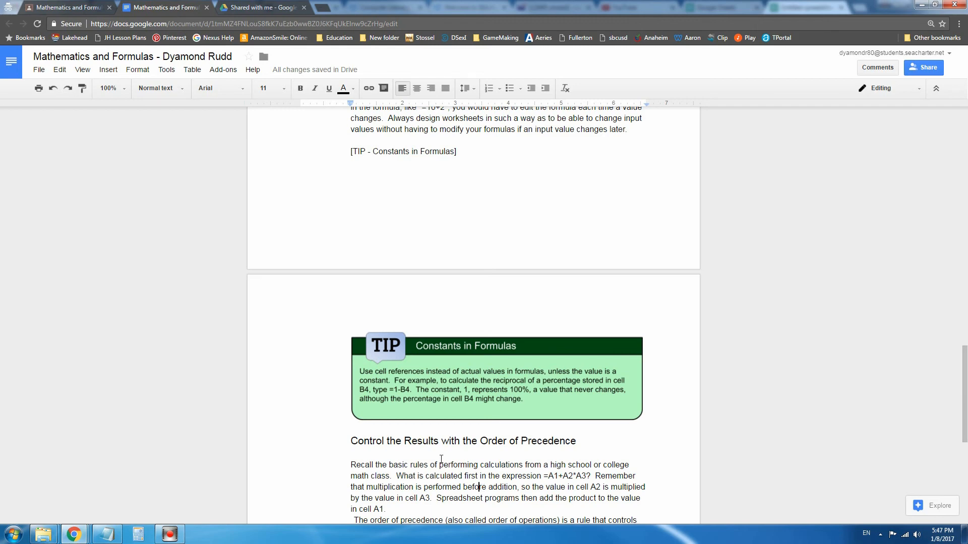
Step: Delete the "[TIP - Constants in Formulas]" placeholder line above the TIP drawing
scroll(313, 355, down, 2)
scroll(362, 355, up, 3)
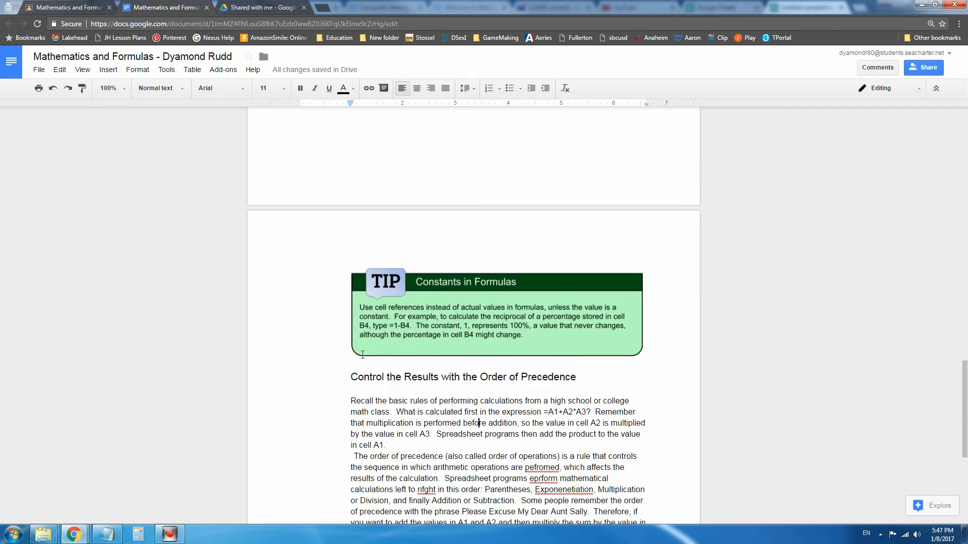
drag(351, 202, 485, 201)
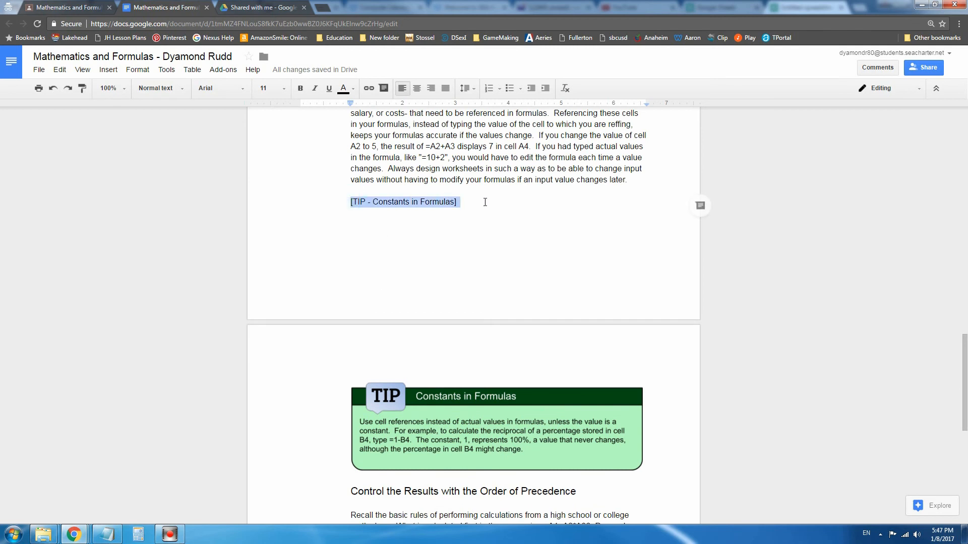
key(Delete)
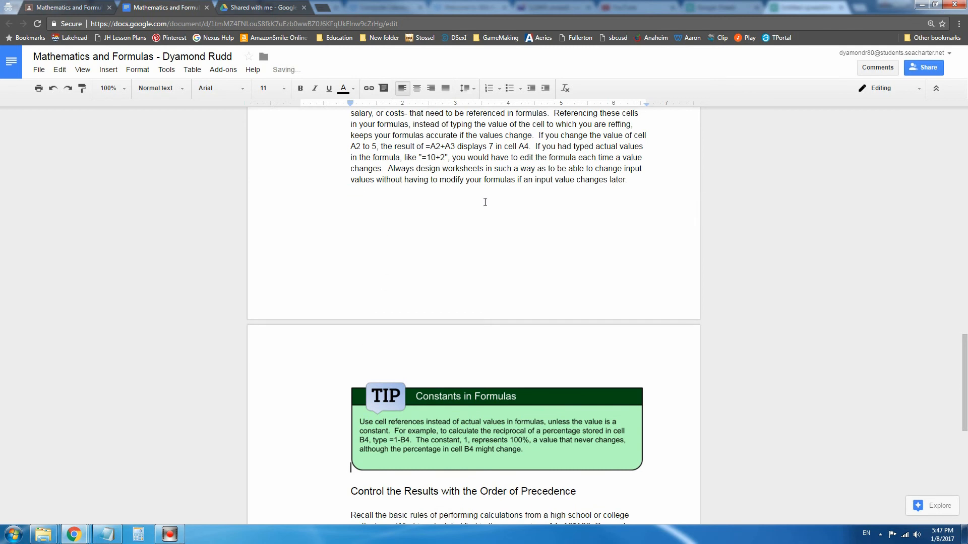
click(443, 216)
key(Delete)
click(439, 207)
click(386, 207)
click(360, 211)
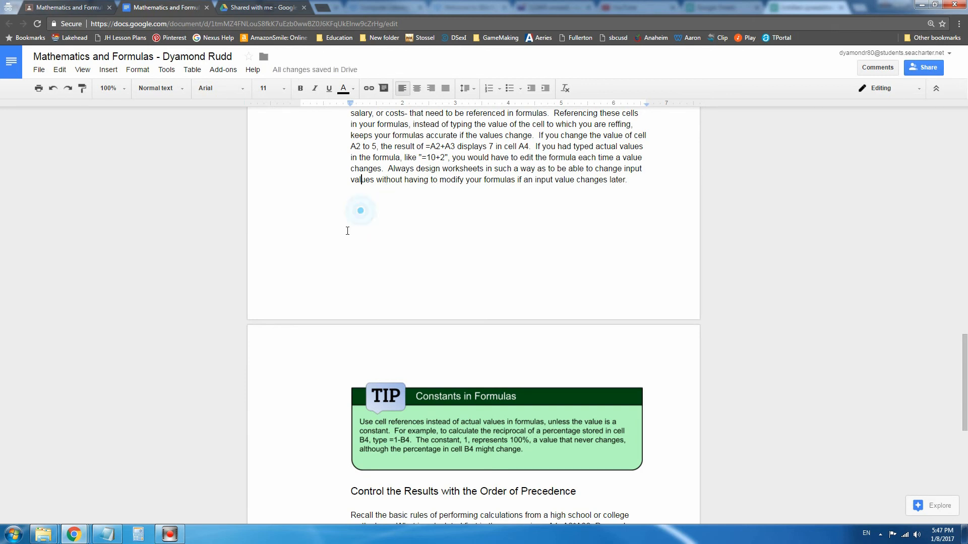
click(347, 231)
click(652, 178)
click(512, 341)
click(318, 456)
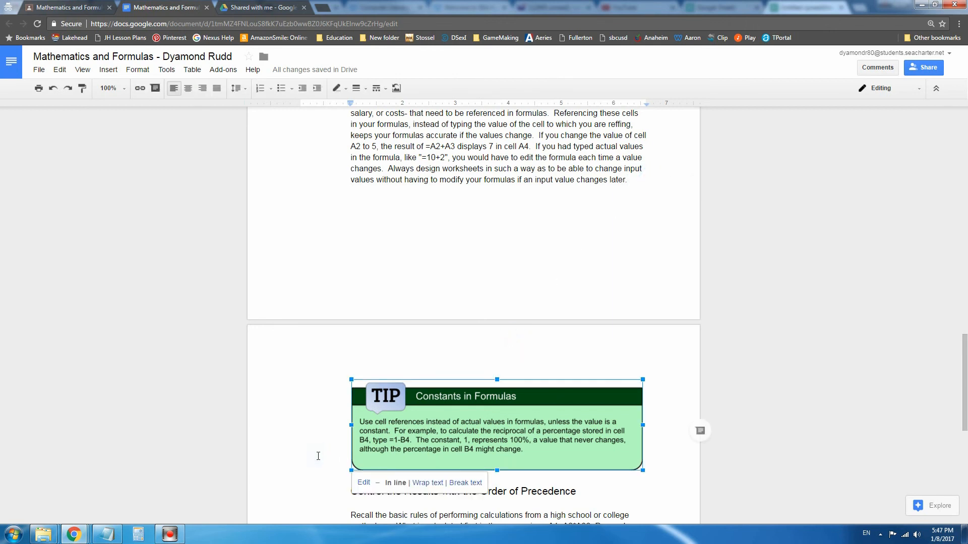
Step: Indent the first line of the paragraph beginning "The order of precedence" with a tab
scroll(318, 457, down, 3)
scroll(319, 454, down, 2)
click(434, 313)
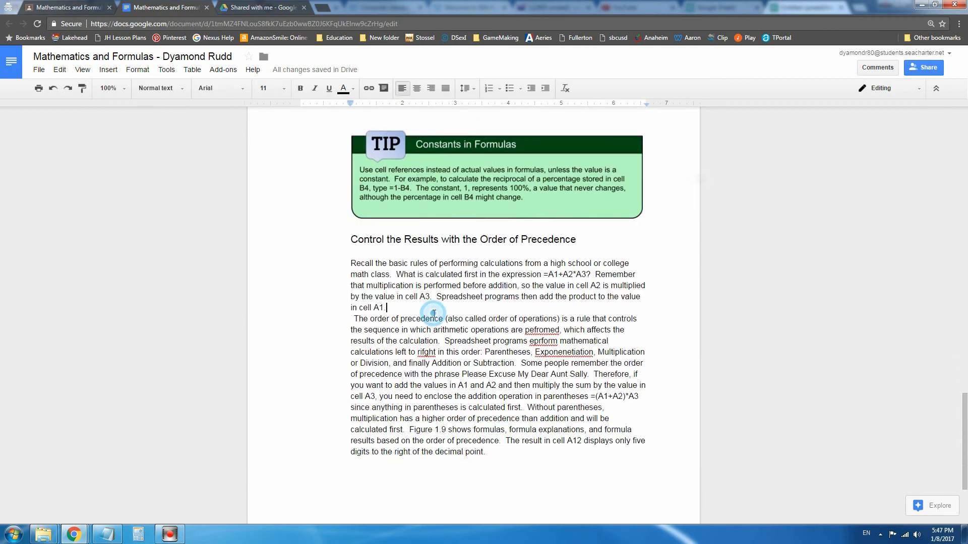
click(353, 316)
key(Tab)
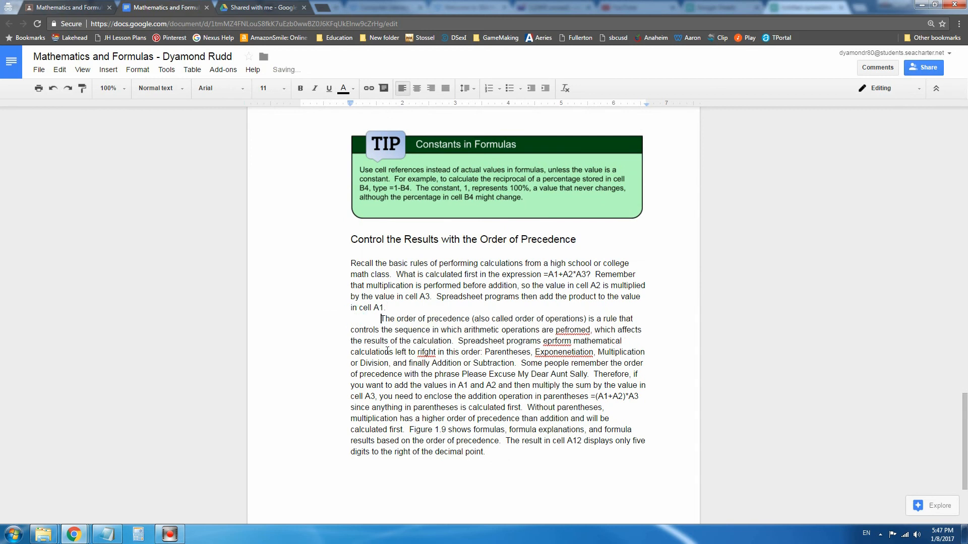
Step: Start a new drawing in the first paragraph under the Order of Precedence heading and draw a wide text box in it
click(315, 285)
click(107, 69)
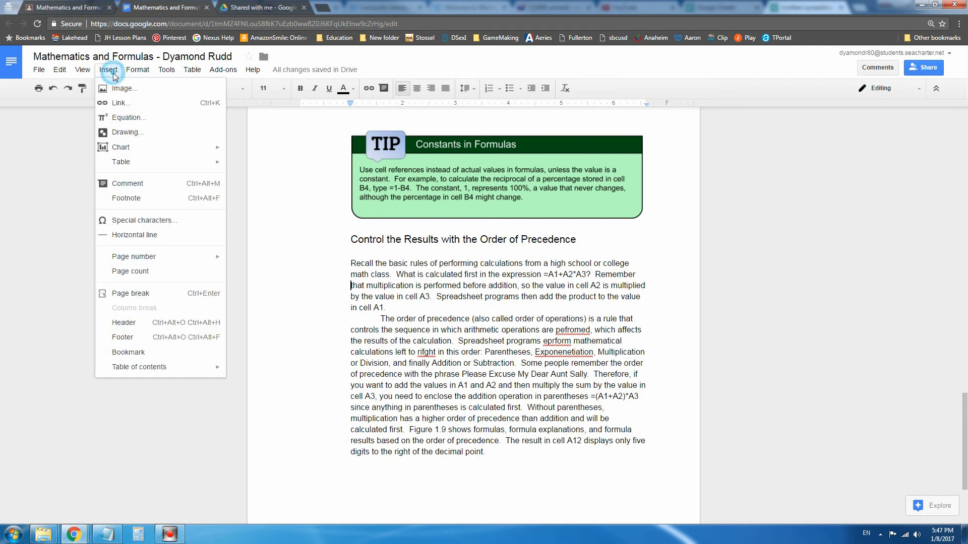
click(131, 134)
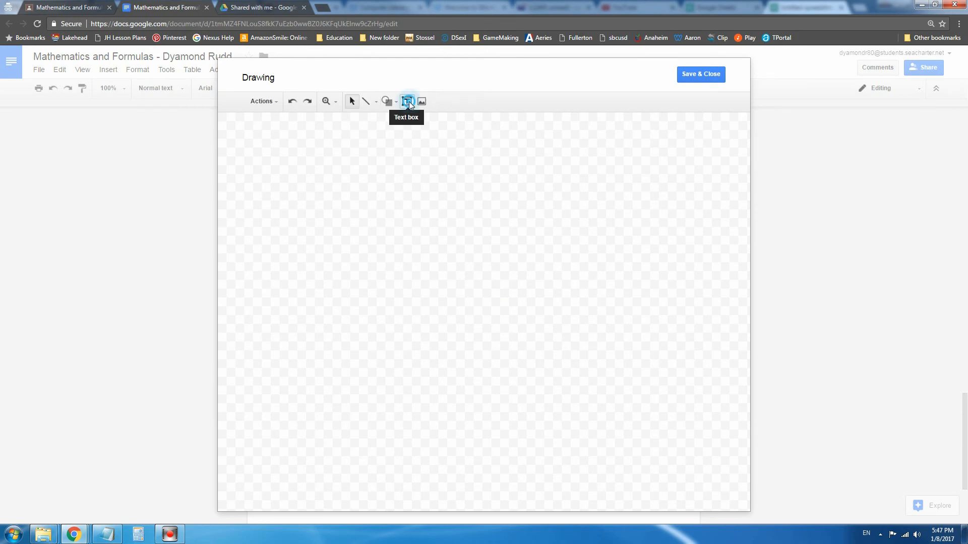
click(408, 101)
drag(268, 137, 621, 200)
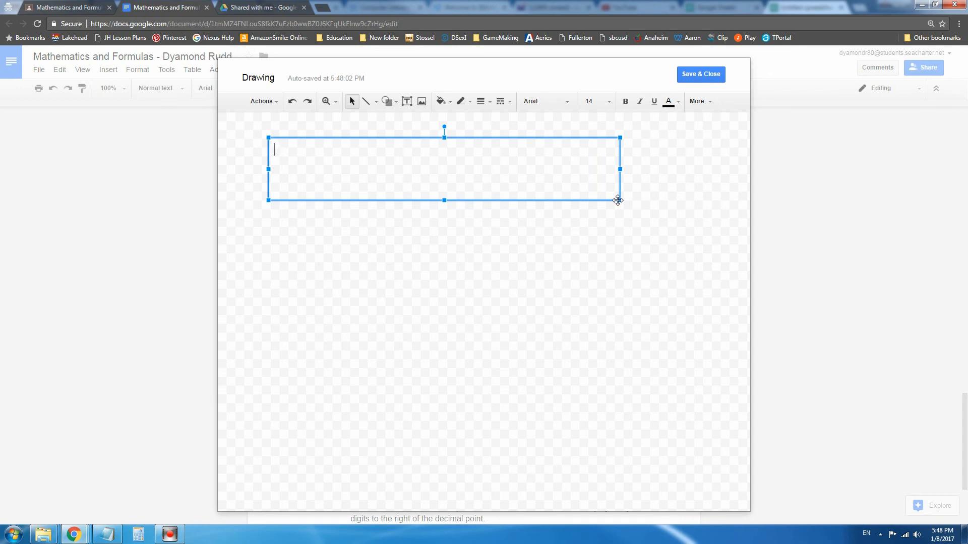
Step: Enter "The order of precedence controls the sequence in which the spreadsheet program performs arithmetic operations." in the text box
text(The order of prece)
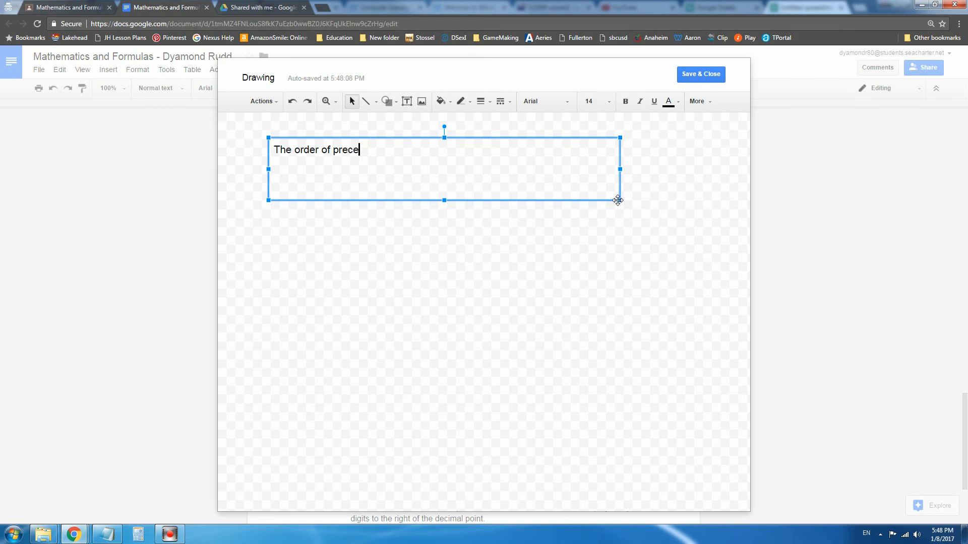
text(dence controls the seque)
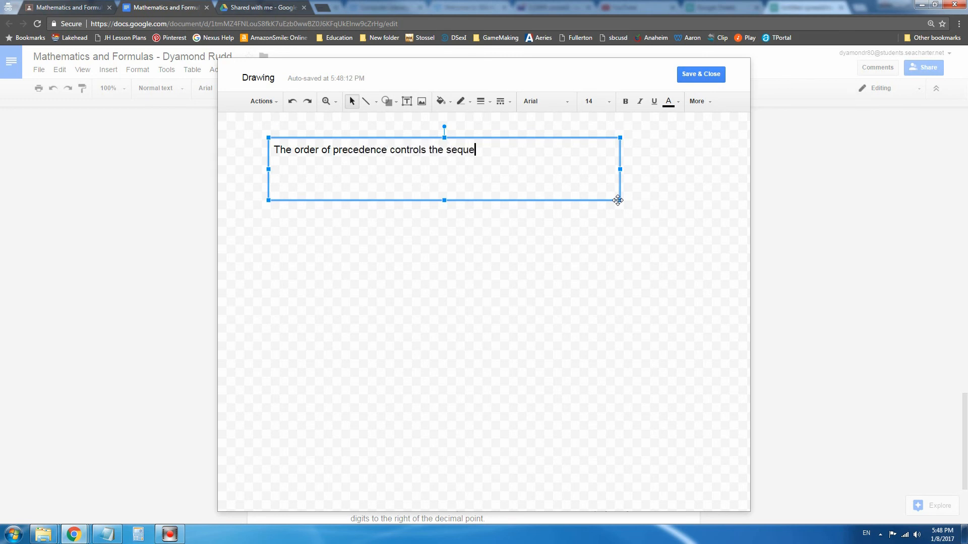
text(nce in which the spre)
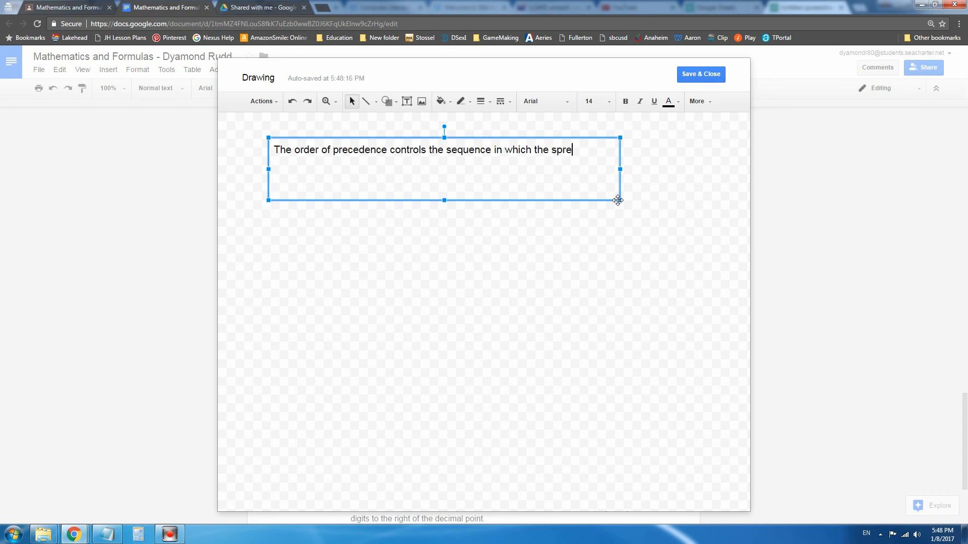
text(adsheet program)
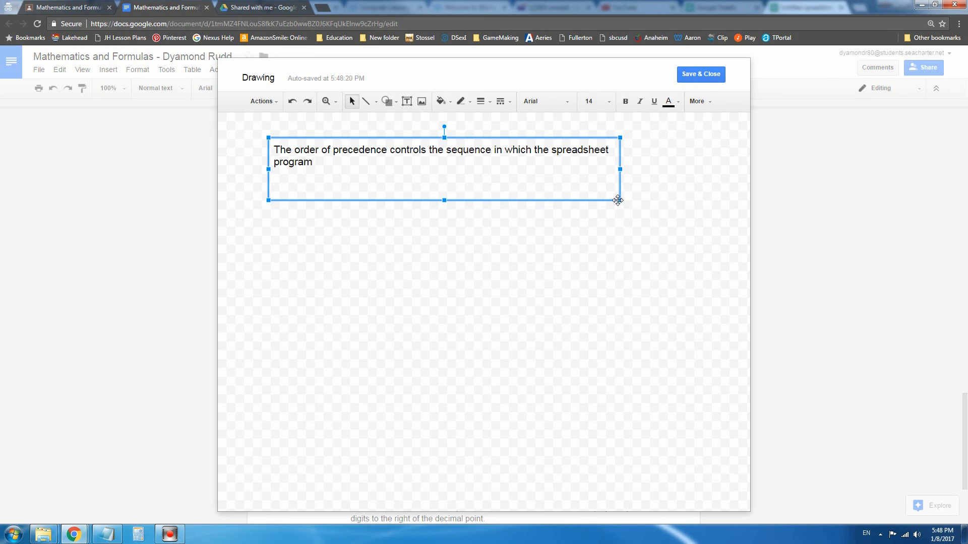
text( performs arithmetic op)
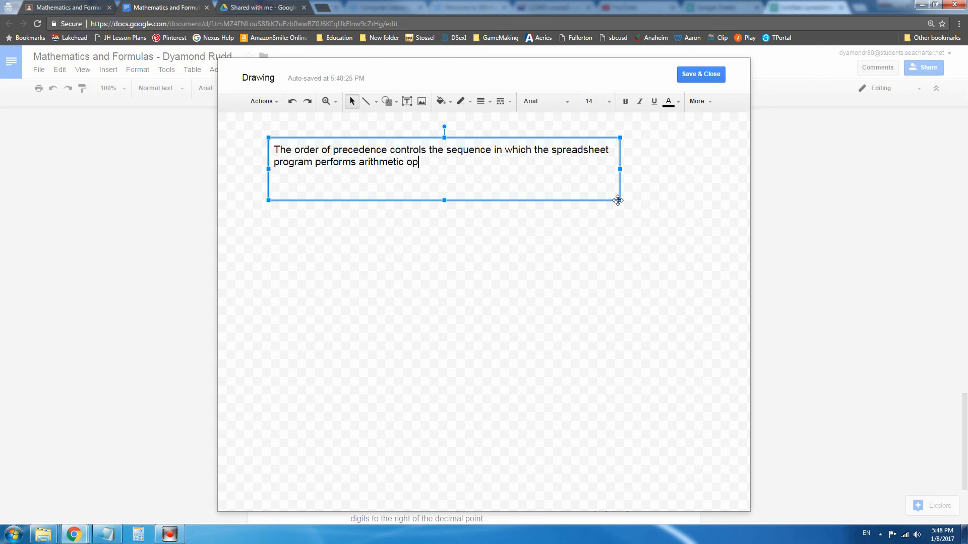
text(erations.)
Step: Bold "order of precedence" in the definition and narrow the text box so the sentence wraps onto three lines
drag(295, 150, 387, 150)
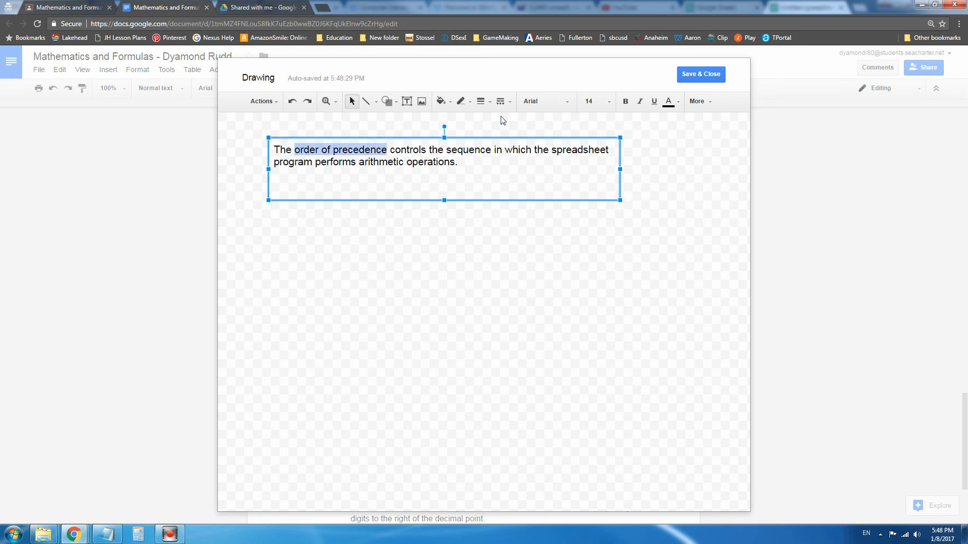
click(625, 102)
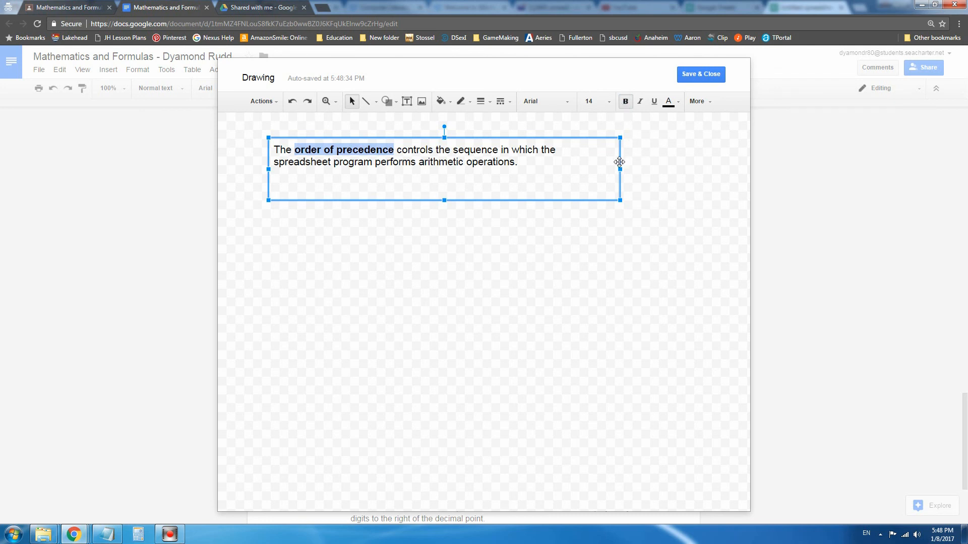
drag(620, 169, 521, 170)
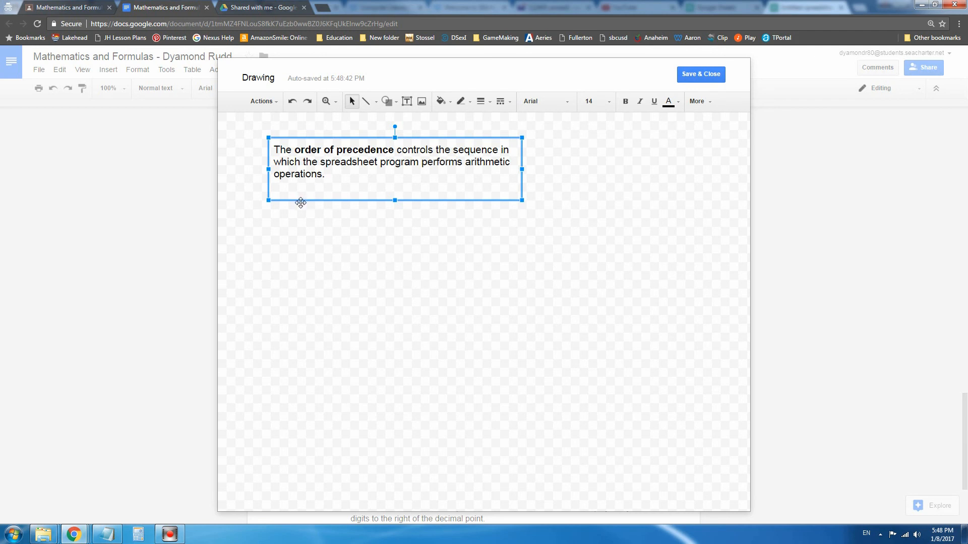
Step: Check the textbook photo's margin definition, narrow the text box so the sentence wraps onto four lines, and save the drawing into the document
click(239, 10)
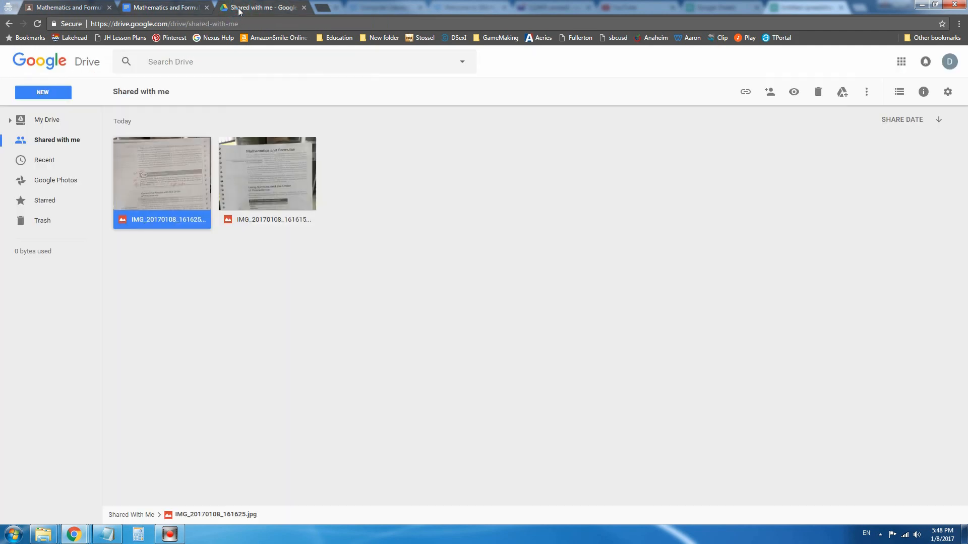
double_click(157, 195)
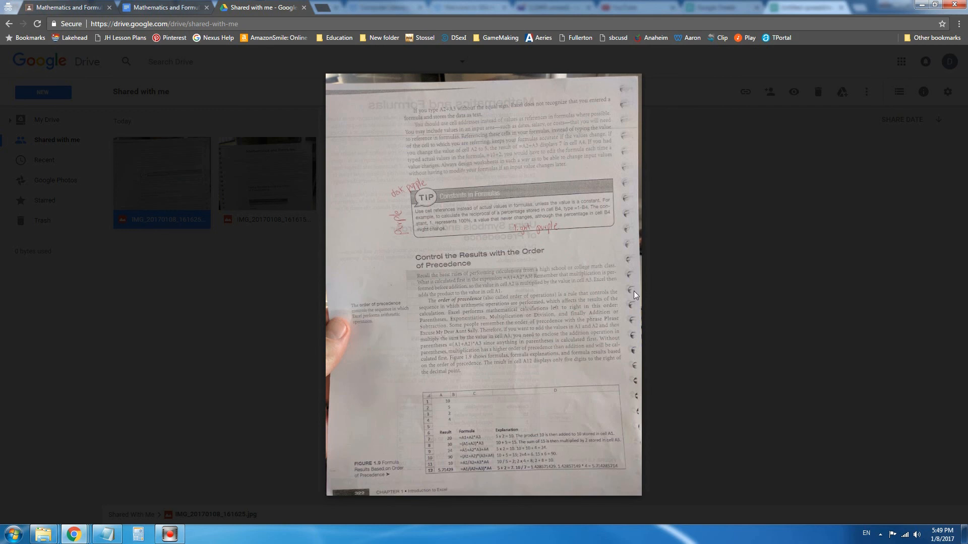
click(147, 10)
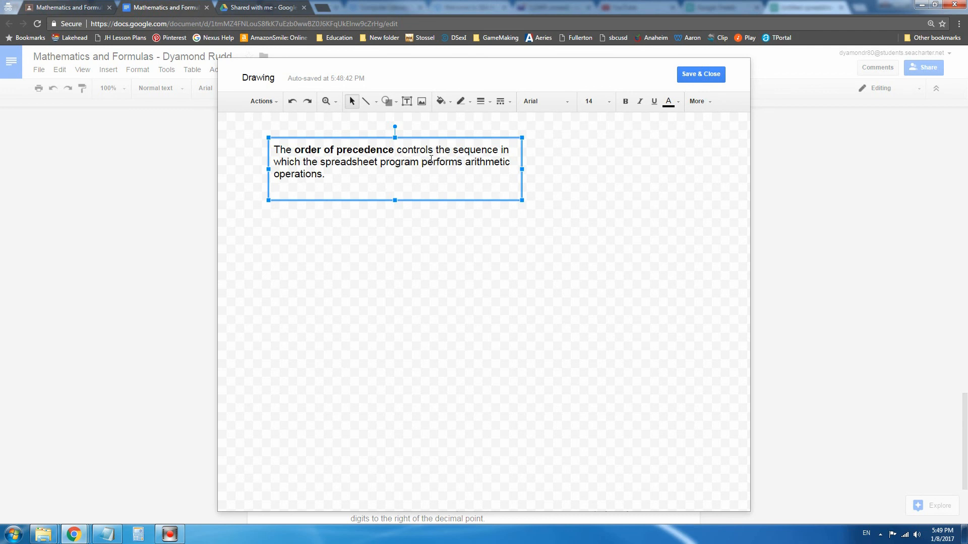
drag(521, 170, 470, 171)
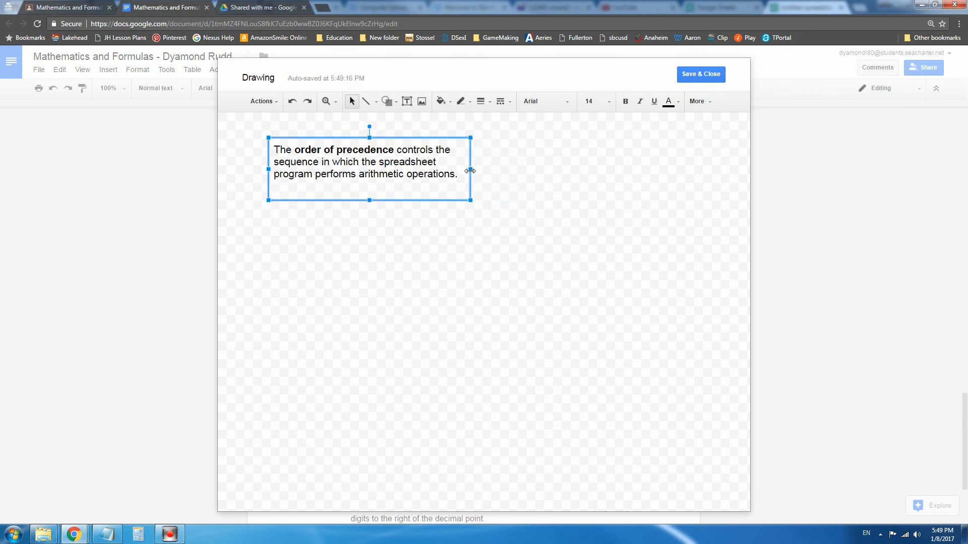
drag(469, 171, 447, 171)
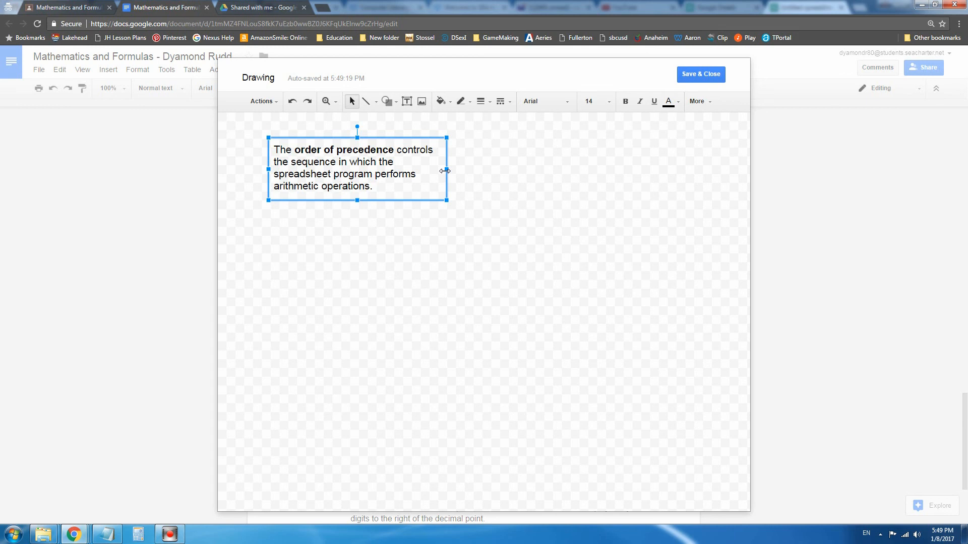
click(693, 75)
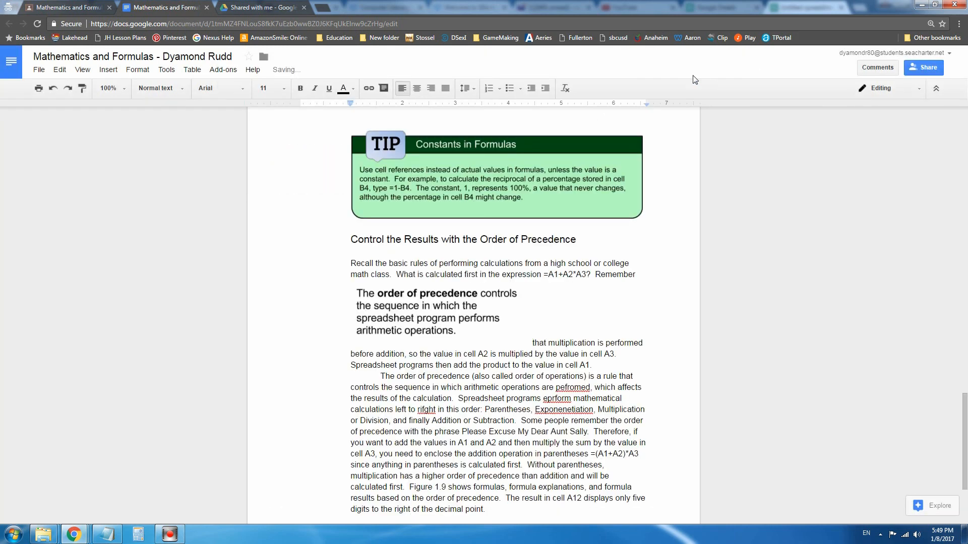
Step: Set the definition drawing to wrap text, shrink it, and place it in the page margin beside the "The order of precedence" paragraph
click(422, 322)
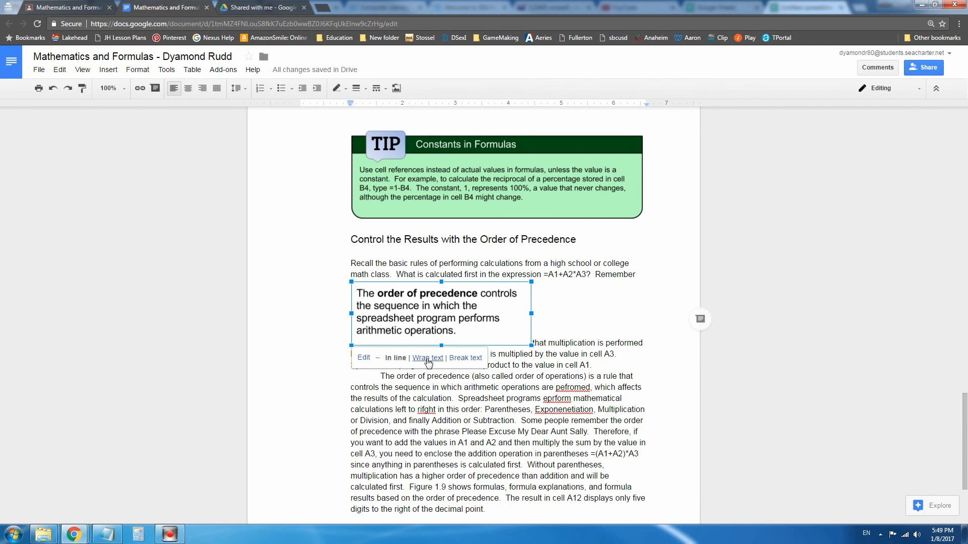
click(427, 357)
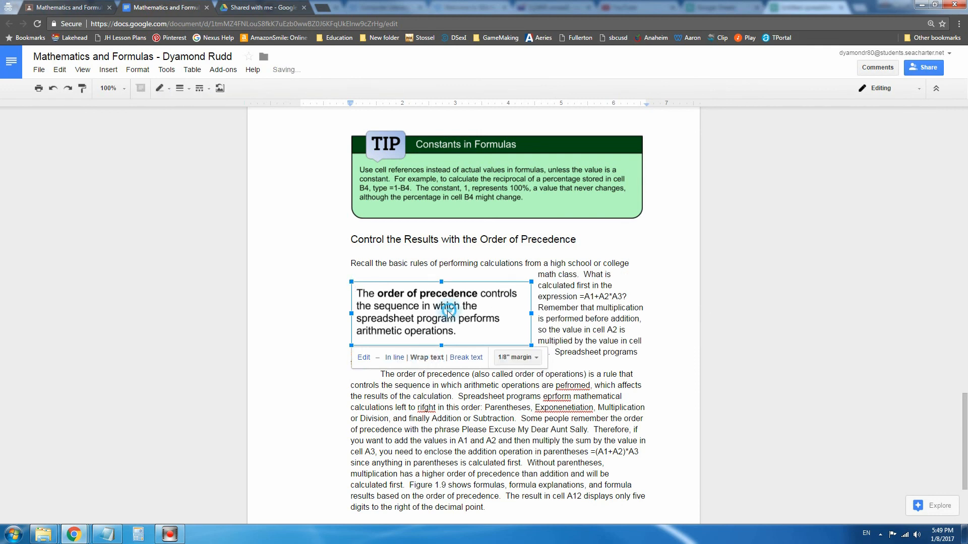
drag(444, 311, 348, 311)
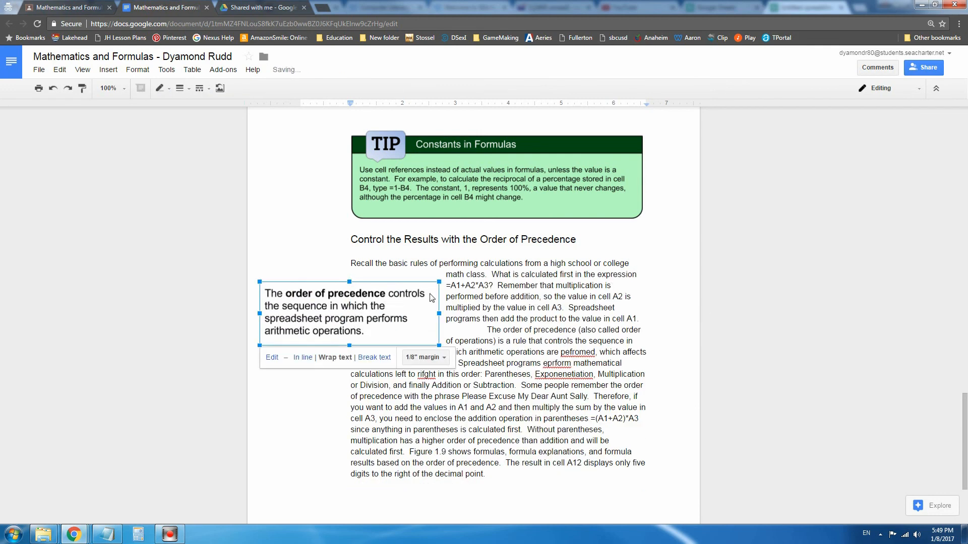
drag(422, 296, 362, 320)
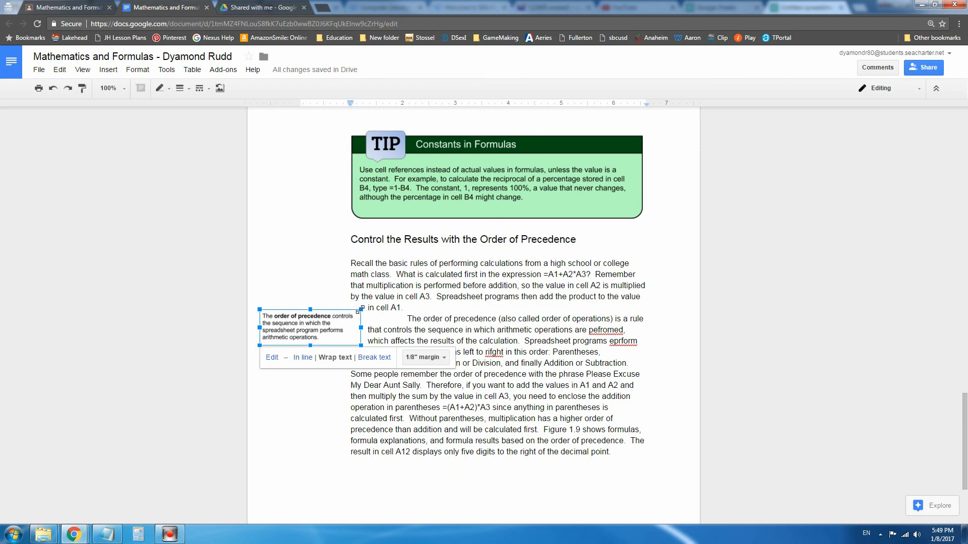
mouse_move(357, 311)
mouse_down()
mouse_move(347, 322)
mouse_move(307, 310)
mouse_move(308, 326)
mouse_move(295, 330)
mouse_up()
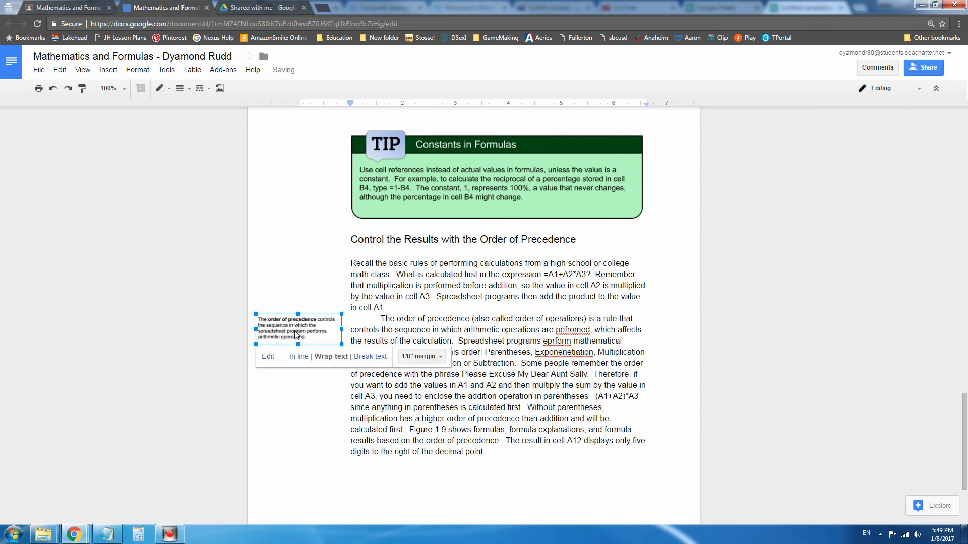
click(297, 416)
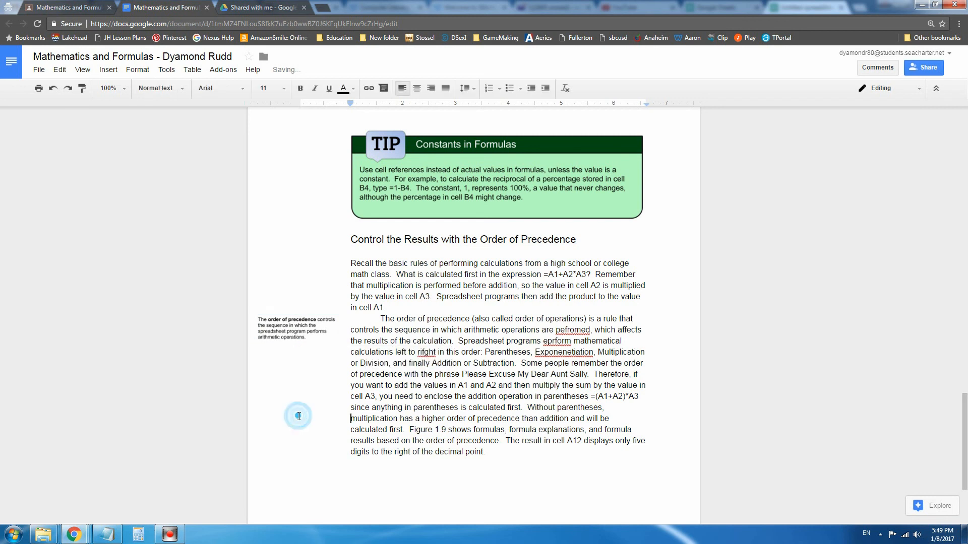
Step: Add two new lines after the paragraph ending "to the right of the decimal point."
scroll(388, 442, down, 1)
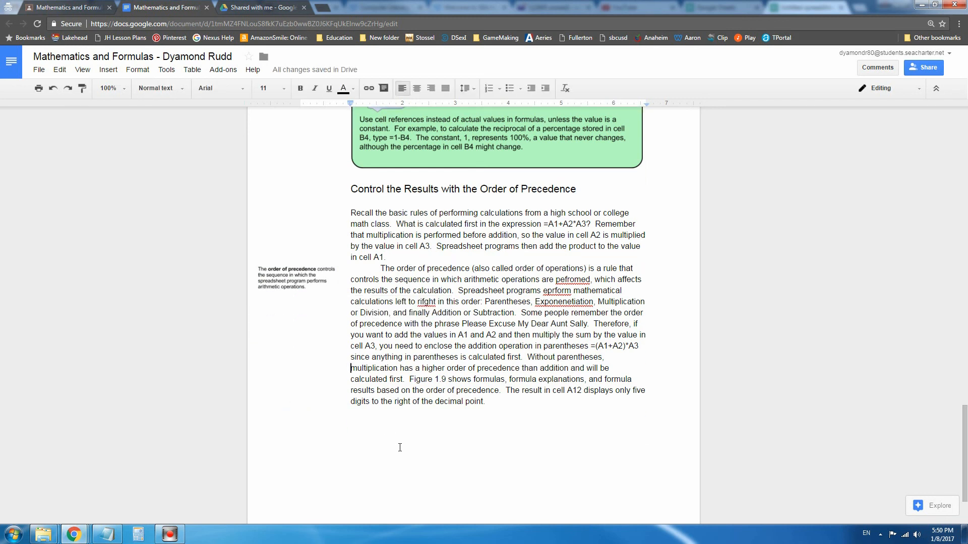
scroll(398, 444, down, 1)
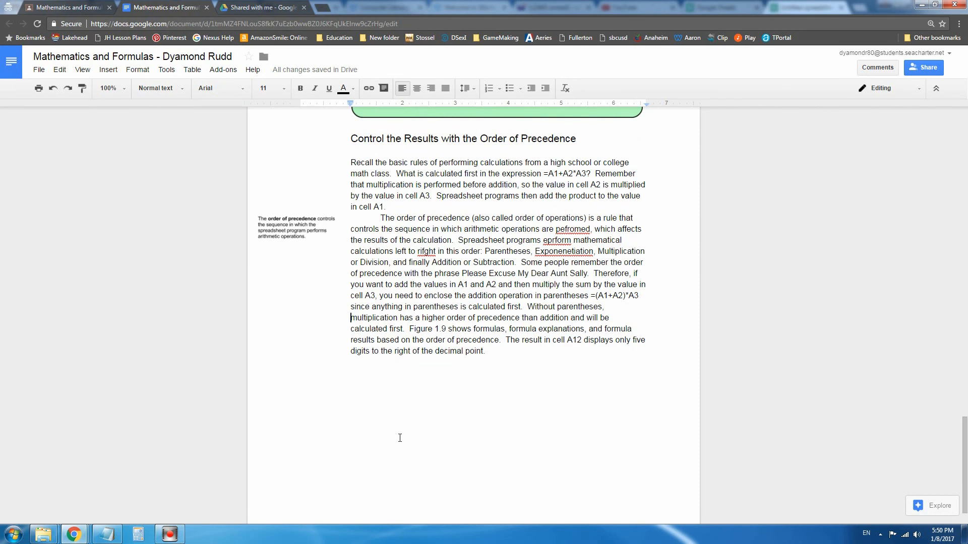
scroll(400, 438, down, 1)
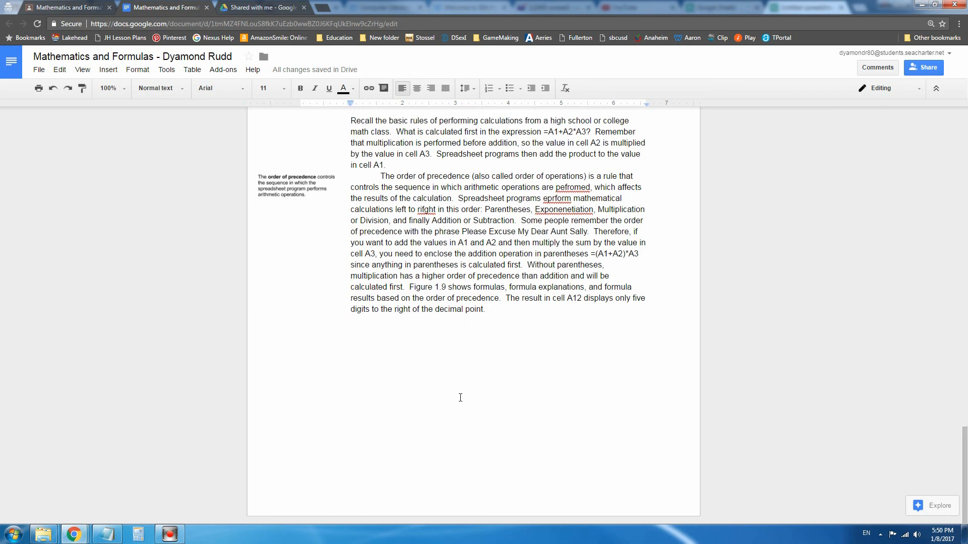
click(494, 315)
key(Return)
key(Return)
Step: Switch to Google Sheets in the other browser window and open the untitled spreadsheet with the Result, Formula and Explanation columns
click(921, 5)
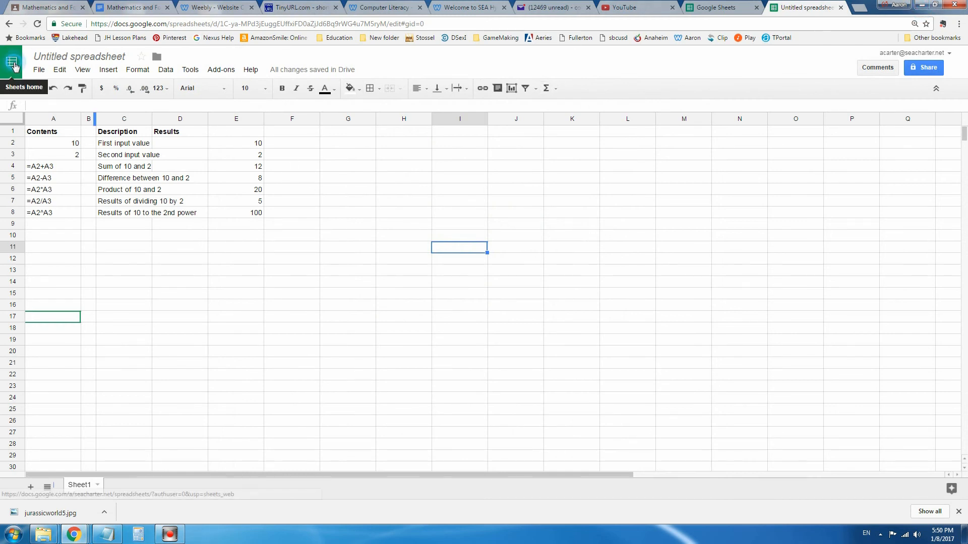
click(16, 70)
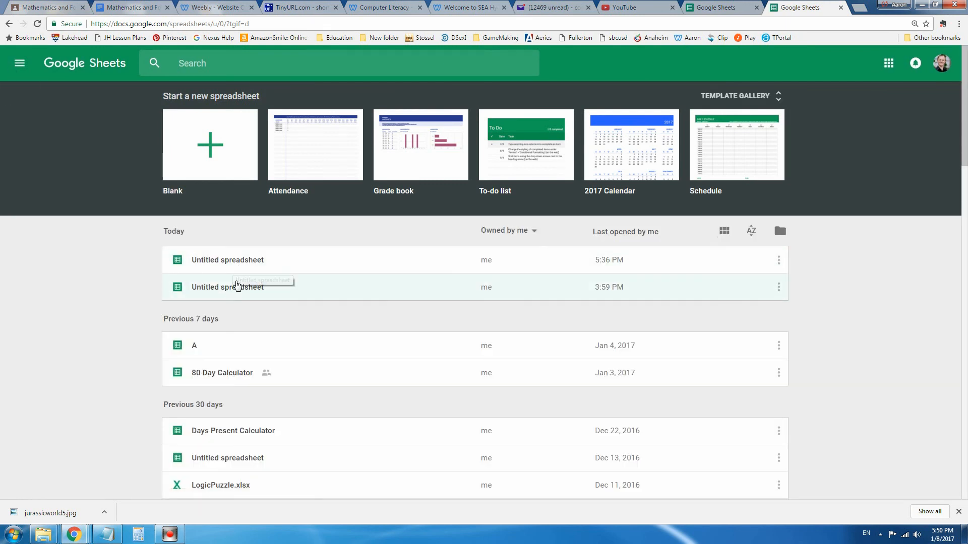
click(235, 284)
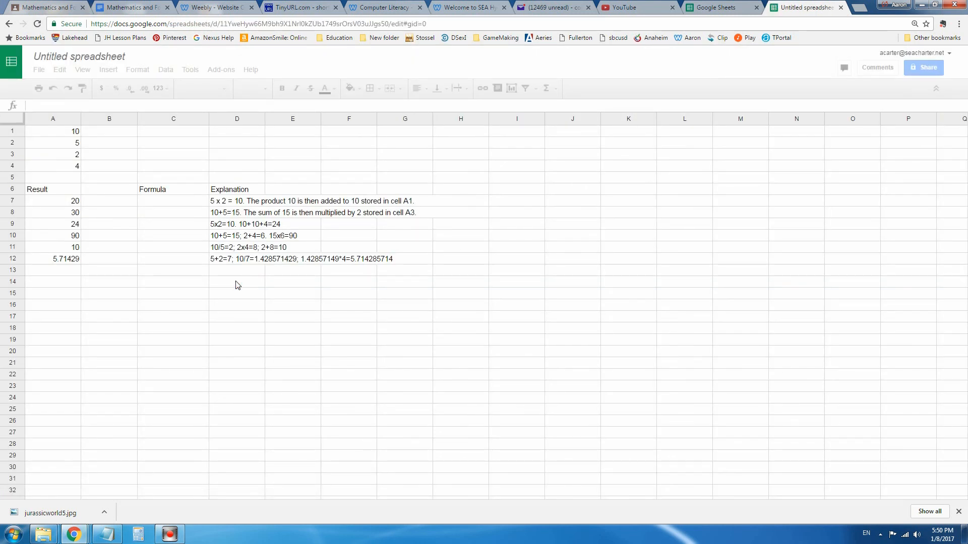
click(551, 382)
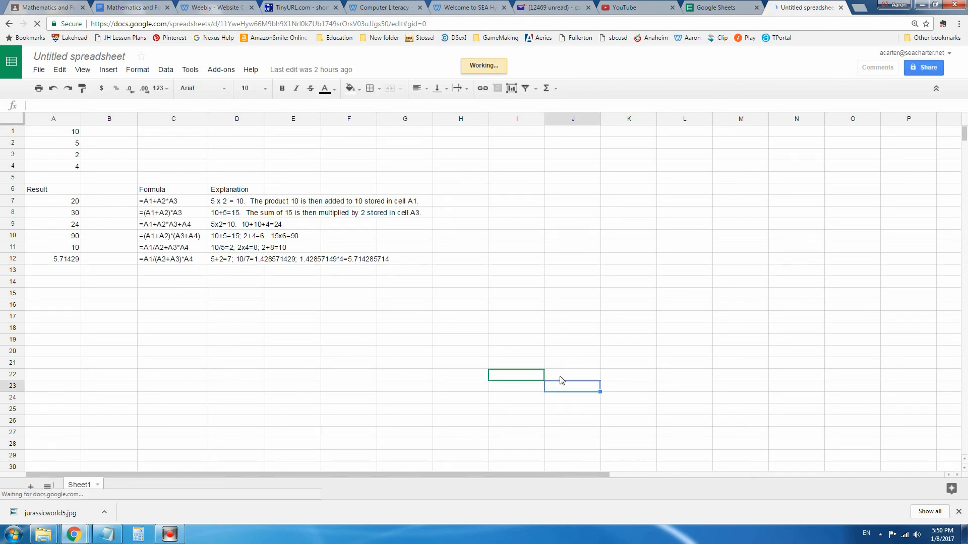
click(563, 379)
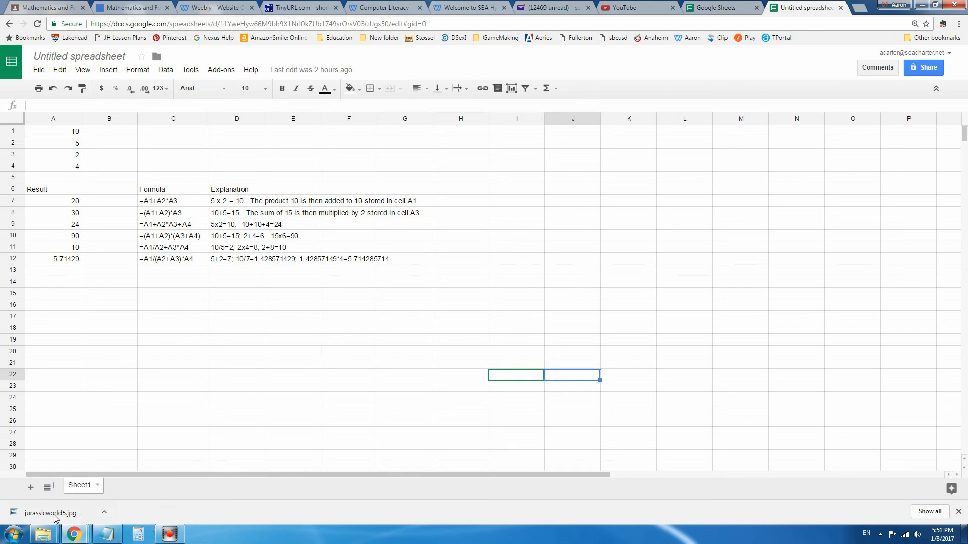
Step: Return to the Mathematics and Formulas document and paste the spreadsheet screenshot below the last paragraph
mouse_move(73, 534)
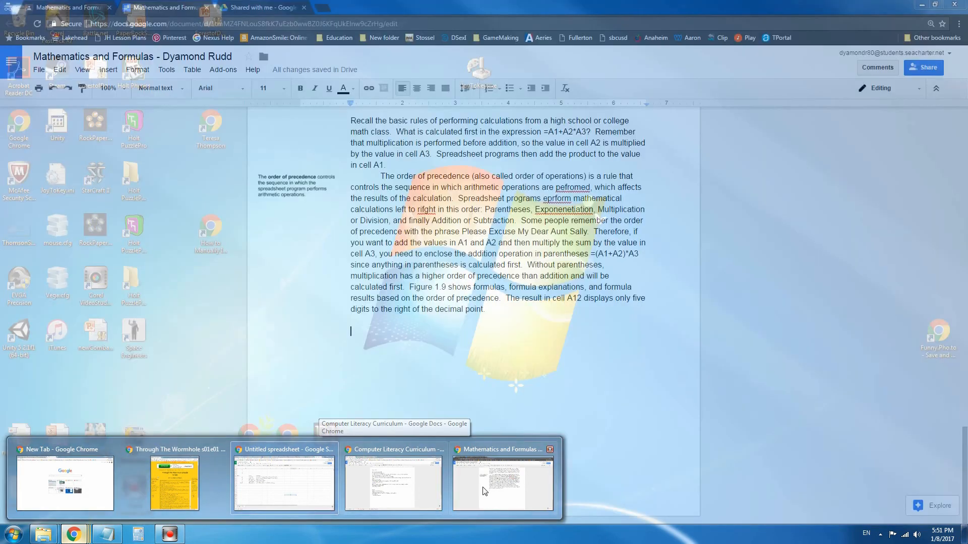
click(484, 491)
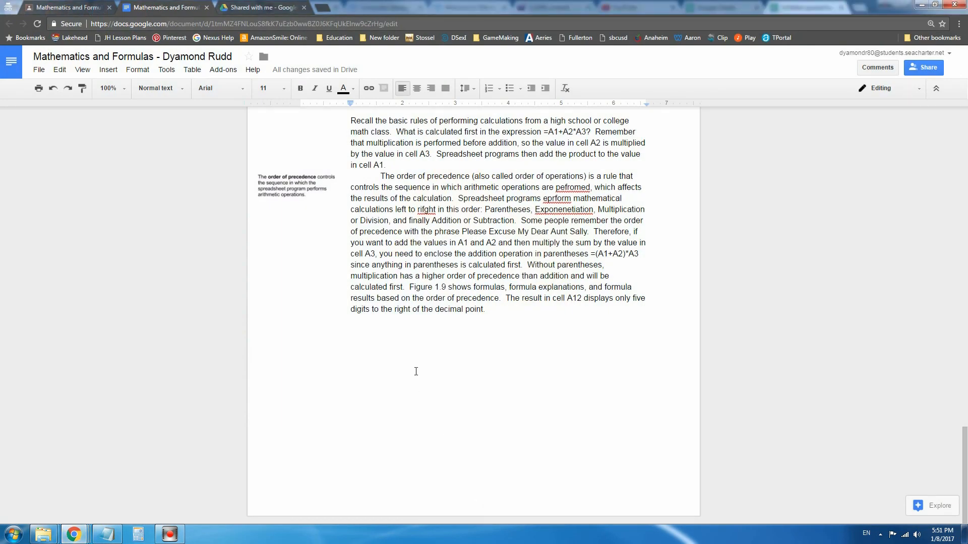
key(ctrl+v)
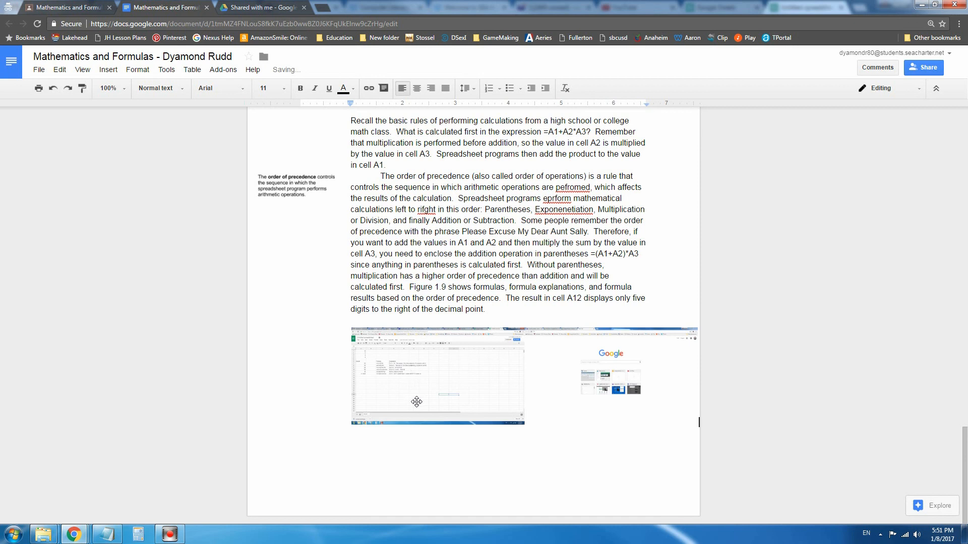
Step: Crop the pasted screenshot roughly to the spreadsheet area holding the input values, formulas and explanations
click(426, 360)
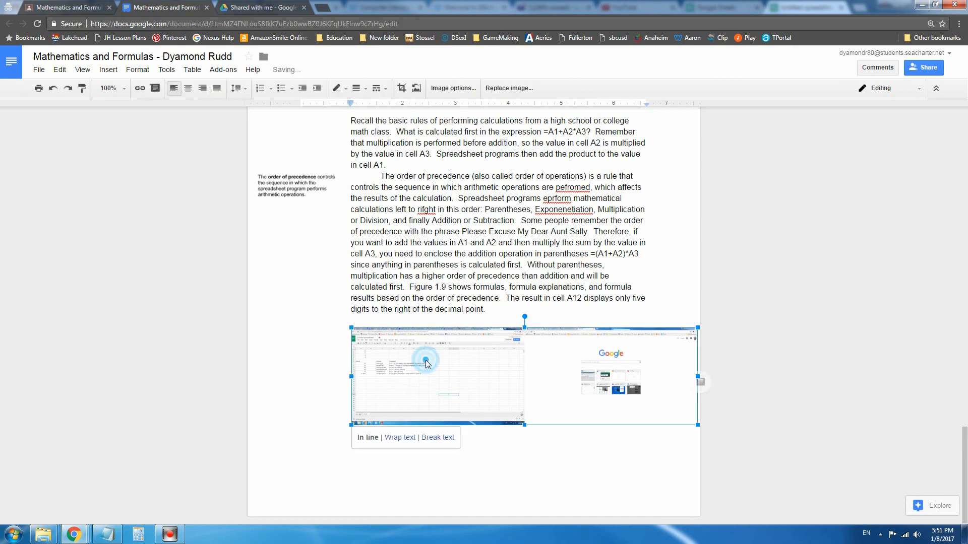
click(402, 89)
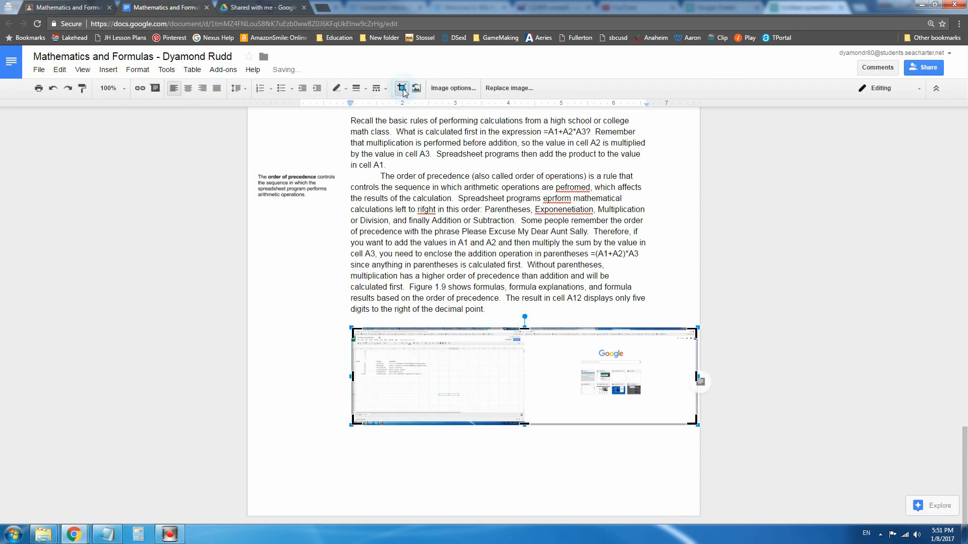
drag(352, 330, 356, 347)
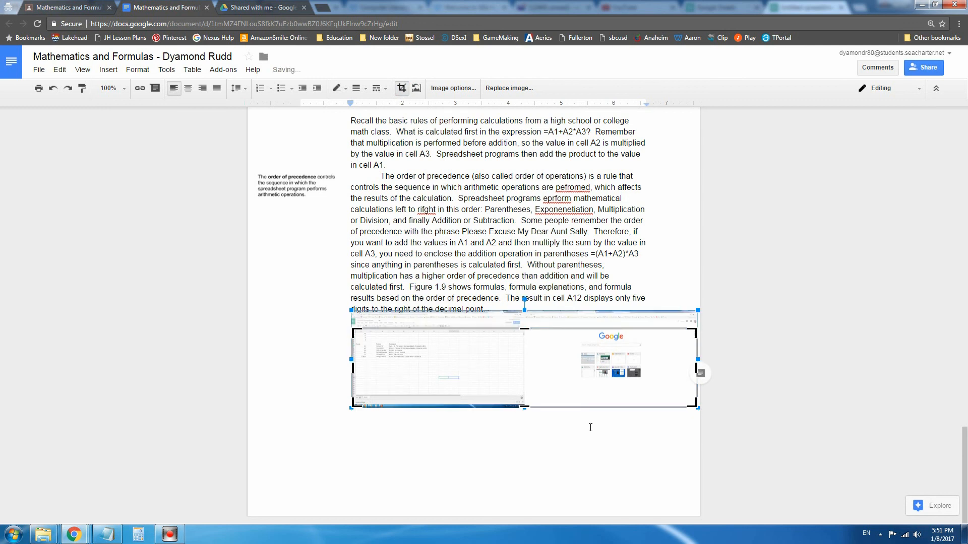
drag(696, 403, 432, 359)
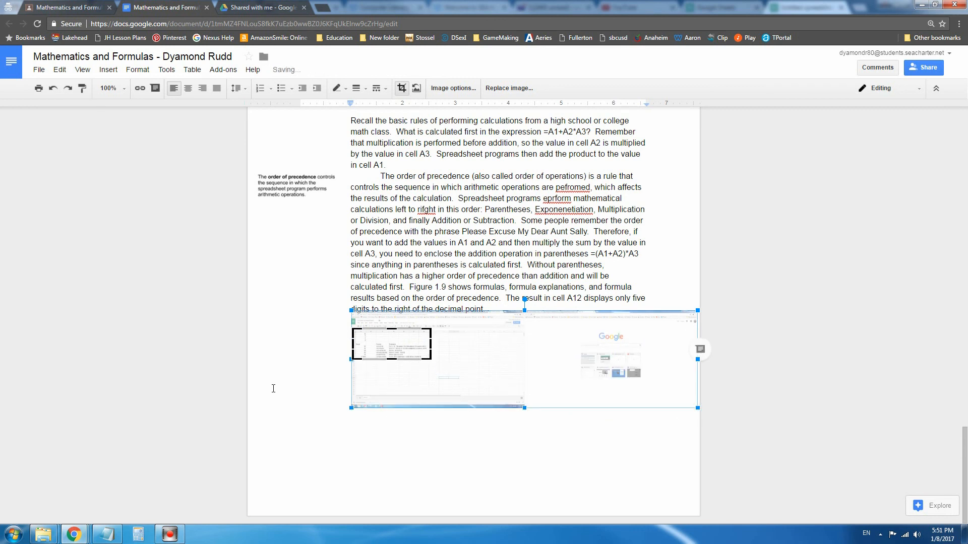
click(401, 88)
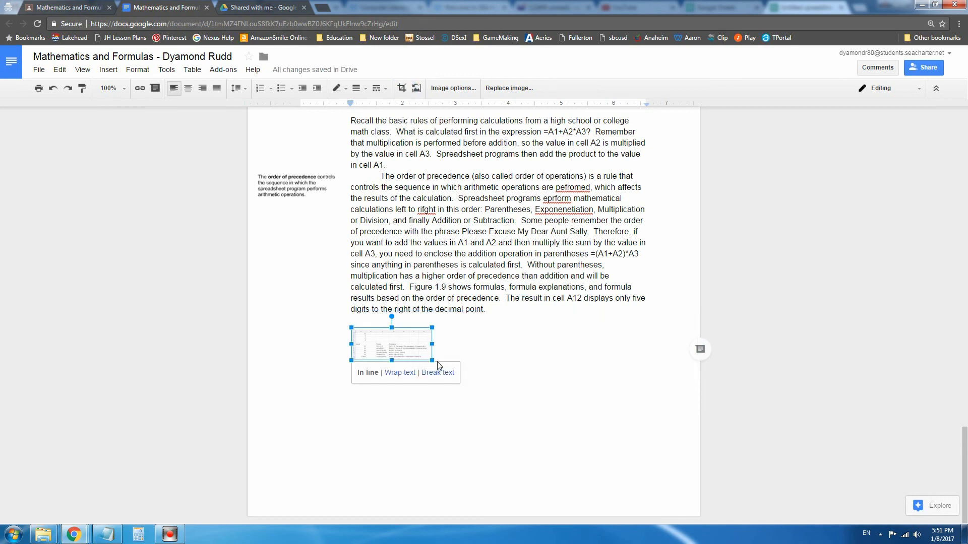
Step: Enlarge the cropped image to slightly beyond the text width and trim it to columns A to G and rows 1 to 12, without the formula bar
drag(433, 361, 614, 458)
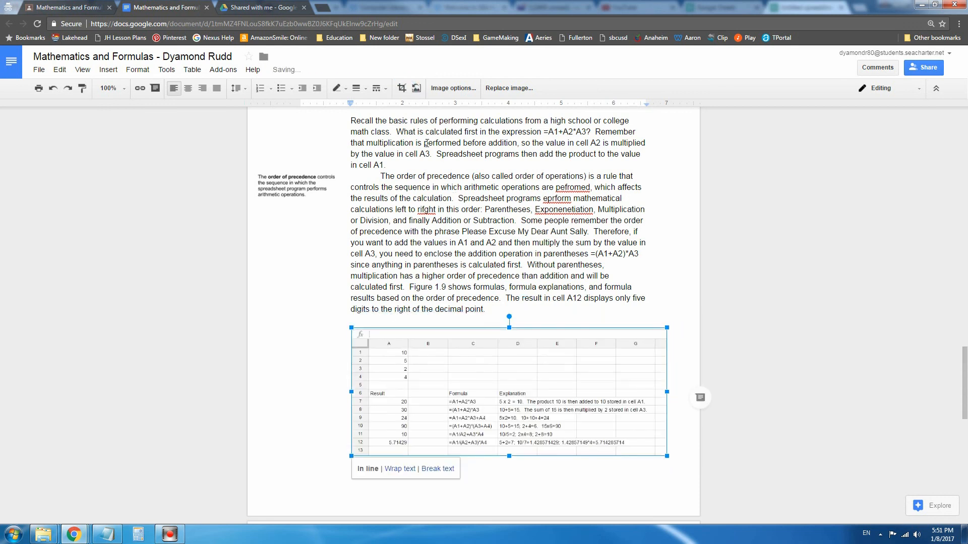
click(403, 90)
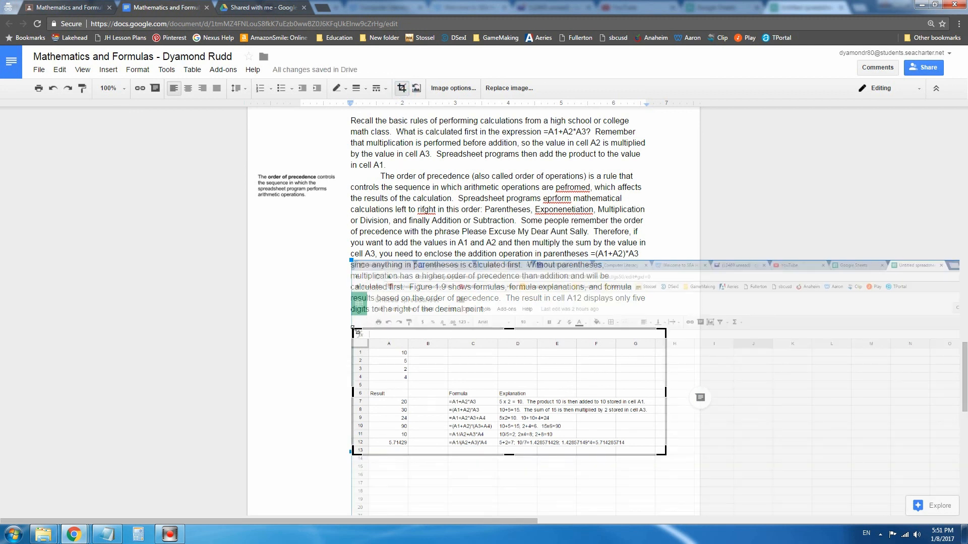
drag(355, 330, 354, 341)
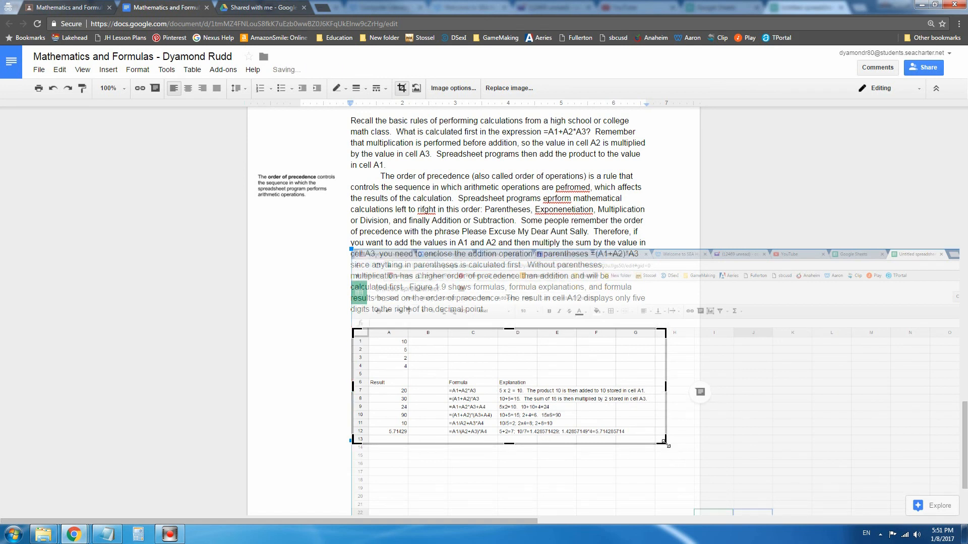
drag(665, 445, 657, 437)
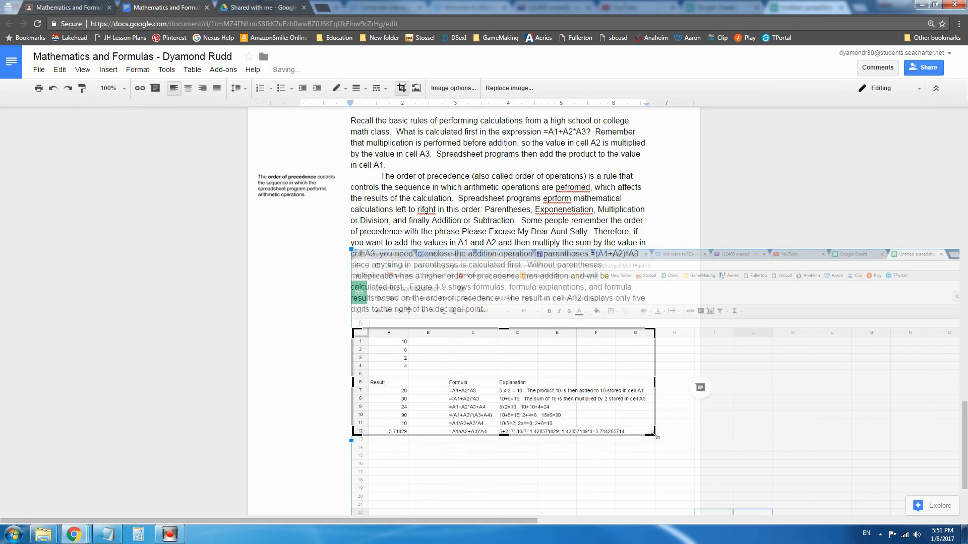
click(402, 88)
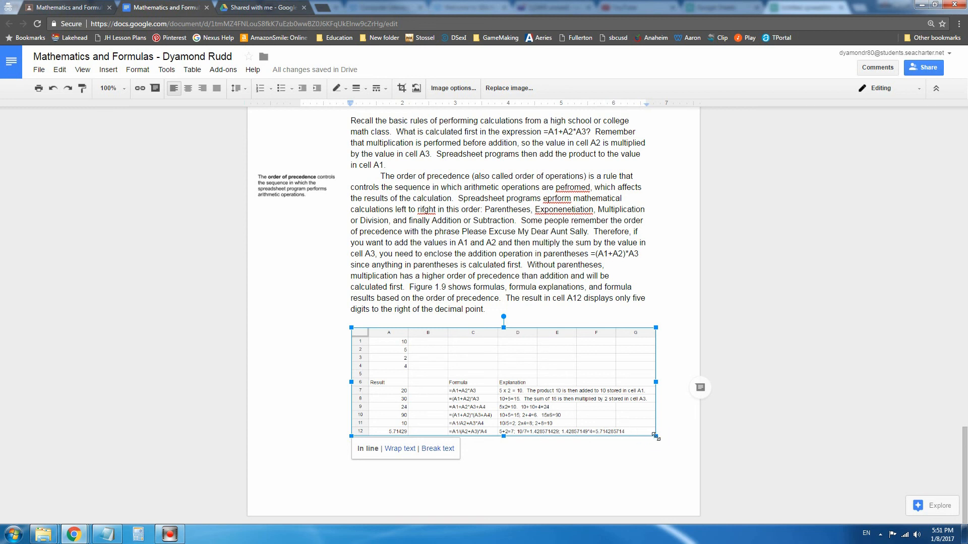
drag(656, 436, 669, 442)
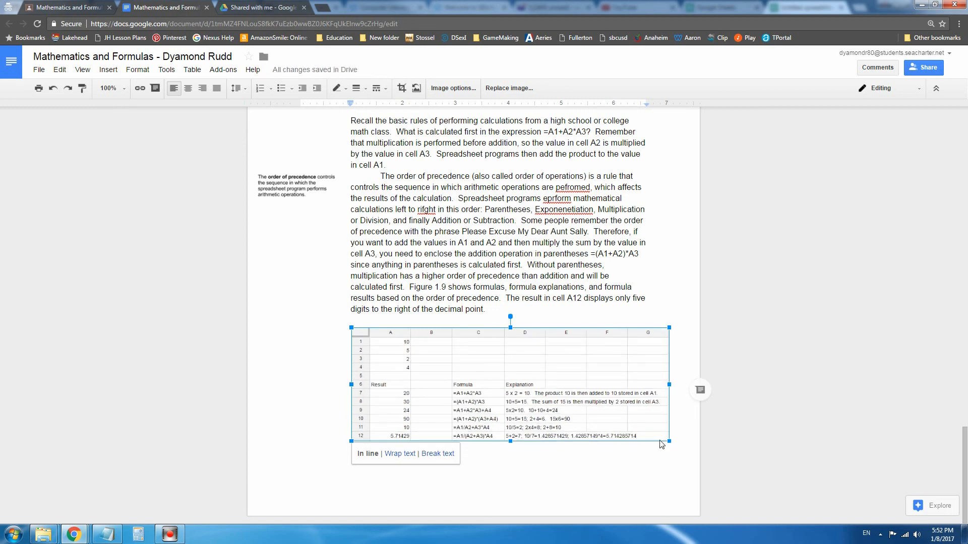
scroll(306, 272, up, 4)
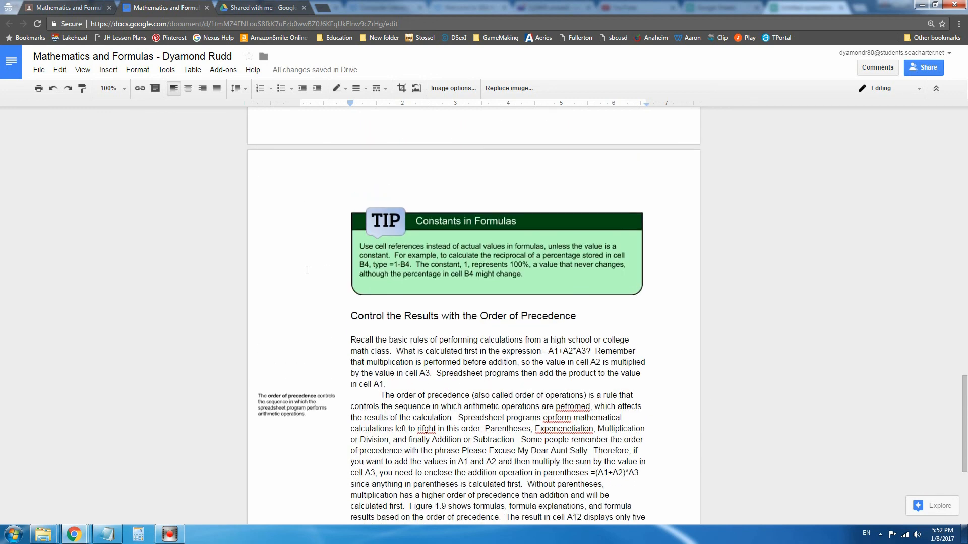
Step: Add the caption "Figure 1.9 Formula Results Based on Order of Precedence" between the last paragraph and the spreadsheet image, directly above the image
scroll(307, 270, down, 4)
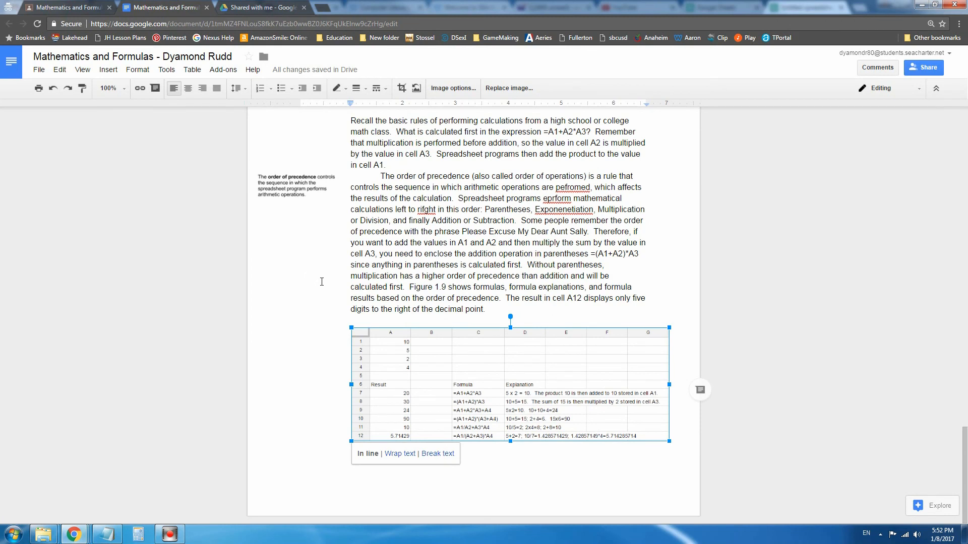
click(499, 313)
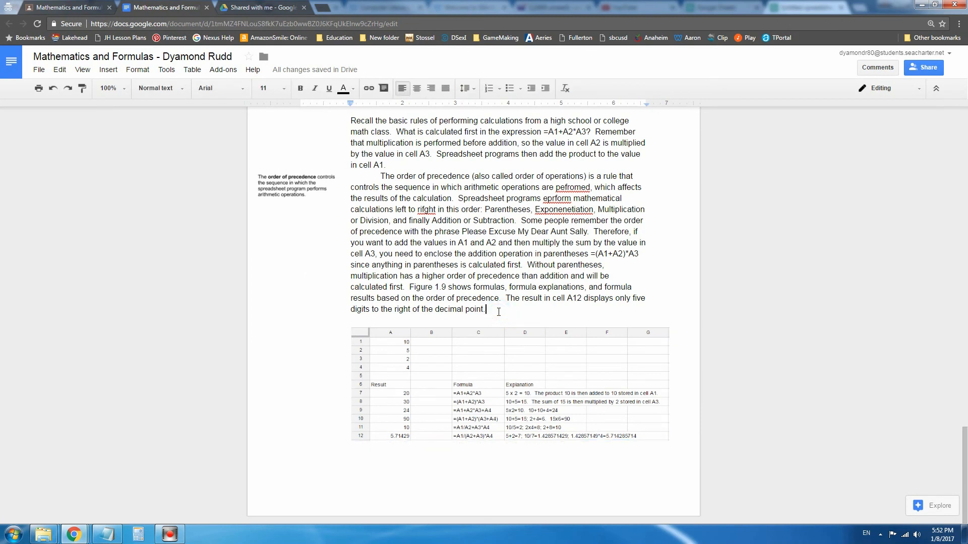
key(Return)
key(Return)
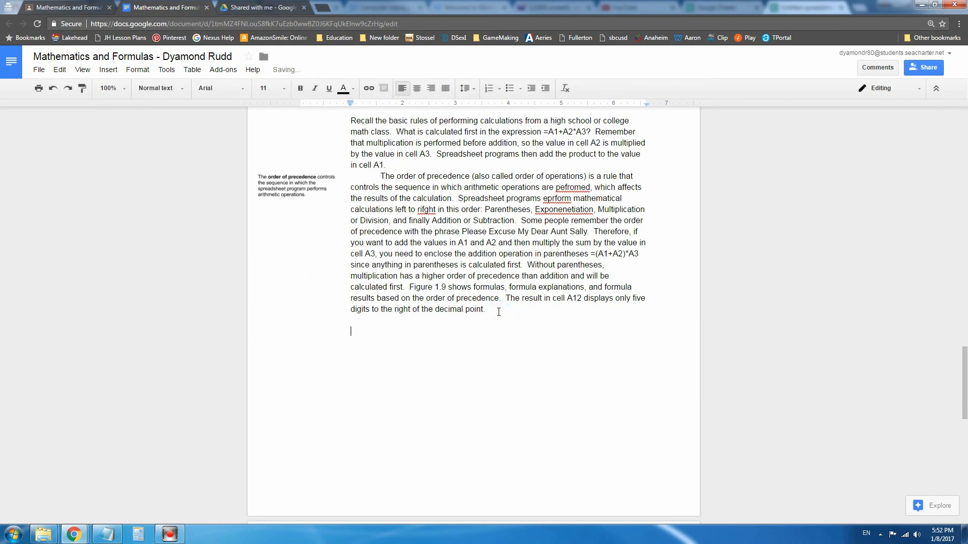
text(Figure 1.9 Formula Results base)
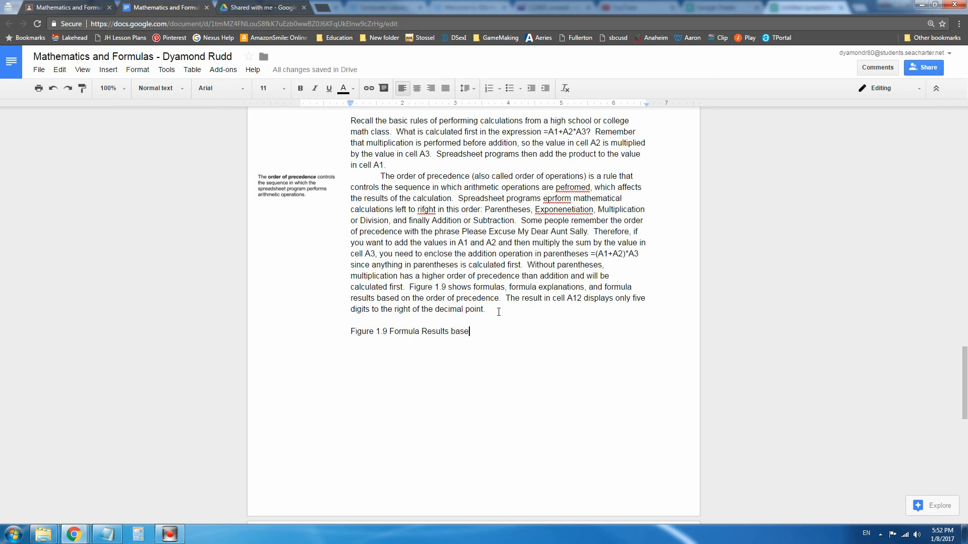
key(BackSpace)
key(BackSpace)
key(BackSpace)
key(BackSpace)
text(Based on Ord)
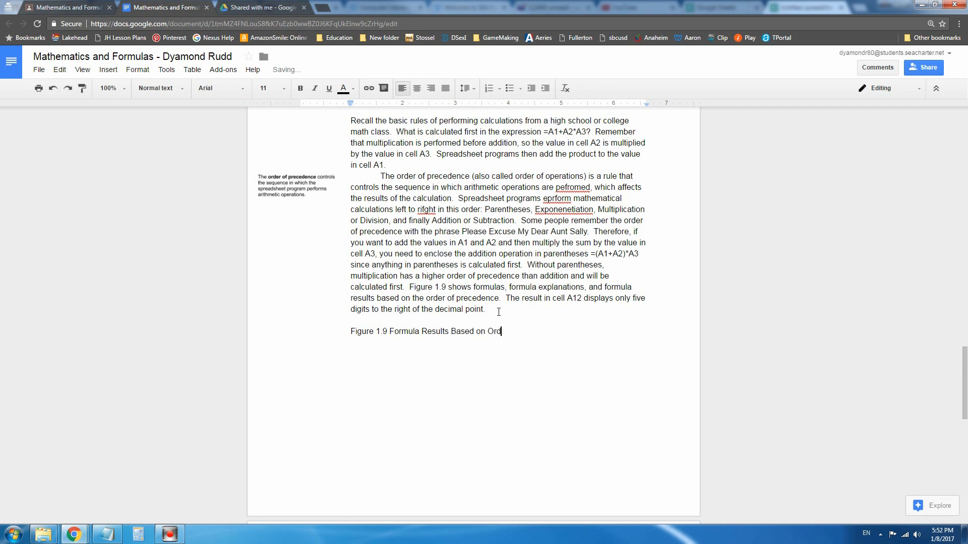
text(er of Precedence)
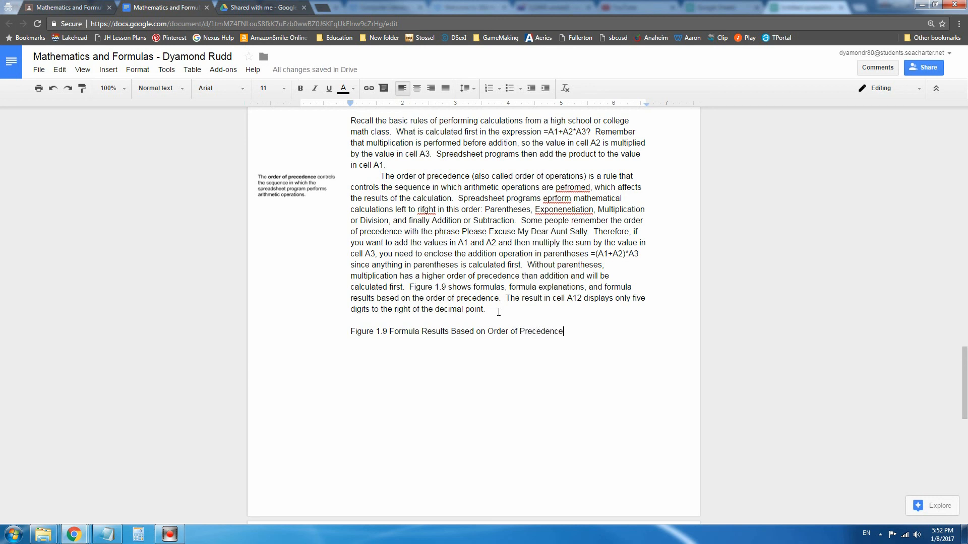
key(ctrl+v)
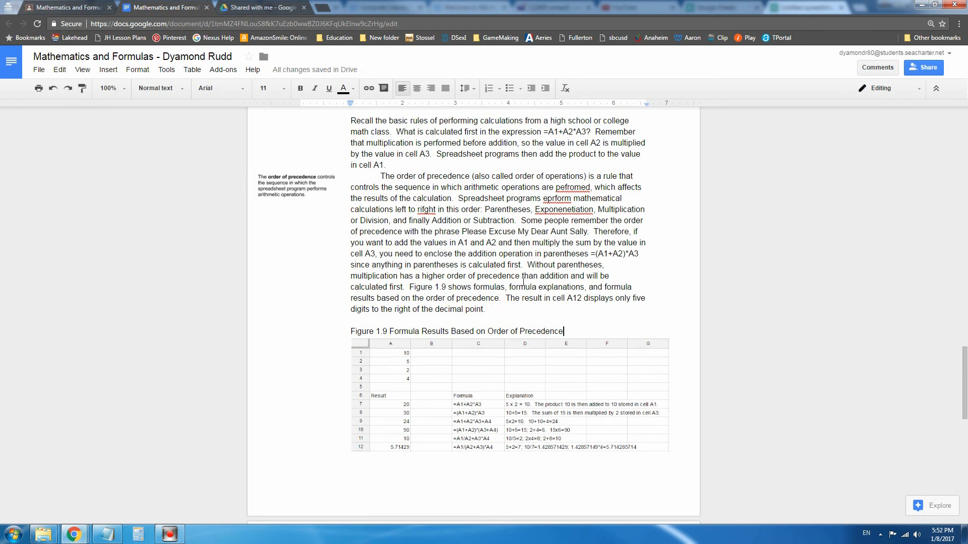
Step: Correct the misspelled words "pefromed" to "performed" and "eprform" to "perform" in the order of precedence paragraph
right_click(575, 188)
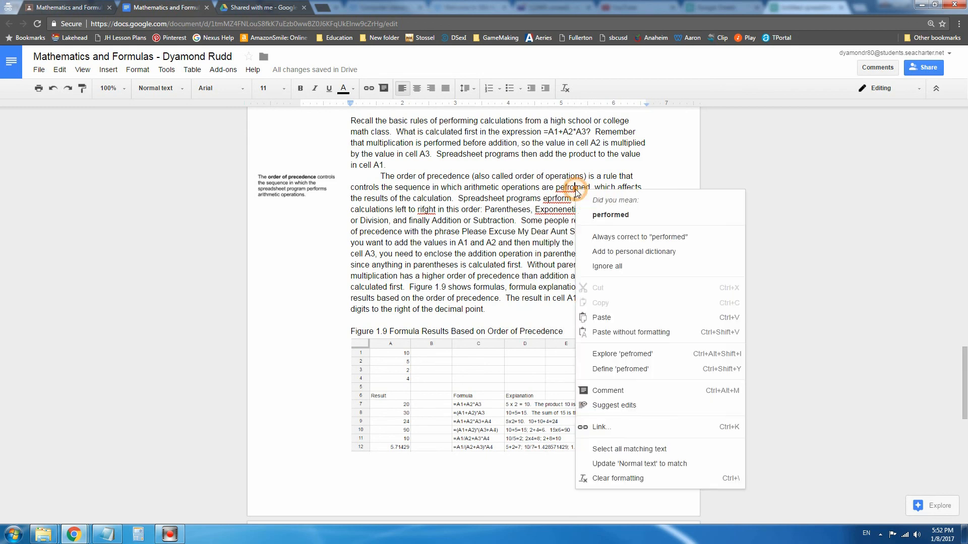
click(610, 216)
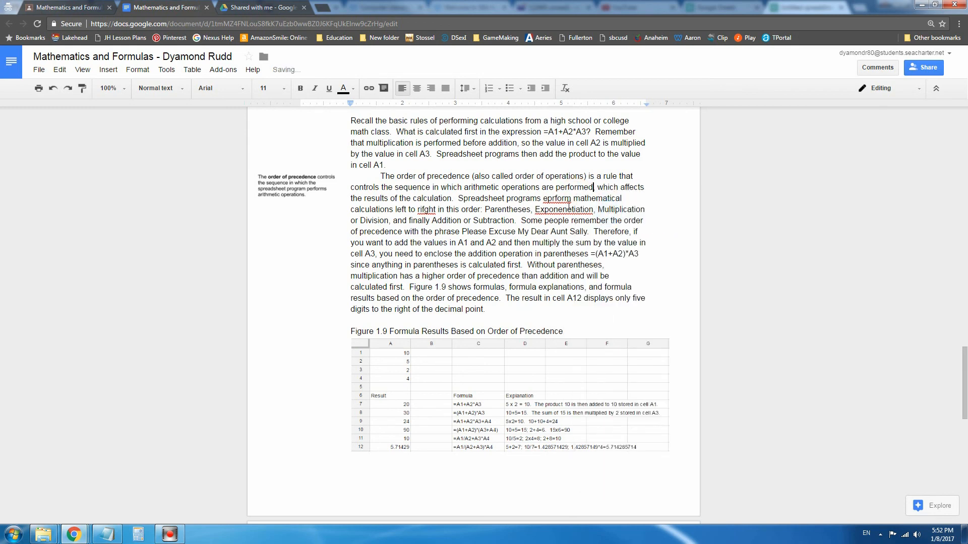
right_click(557, 199)
click(637, 102)
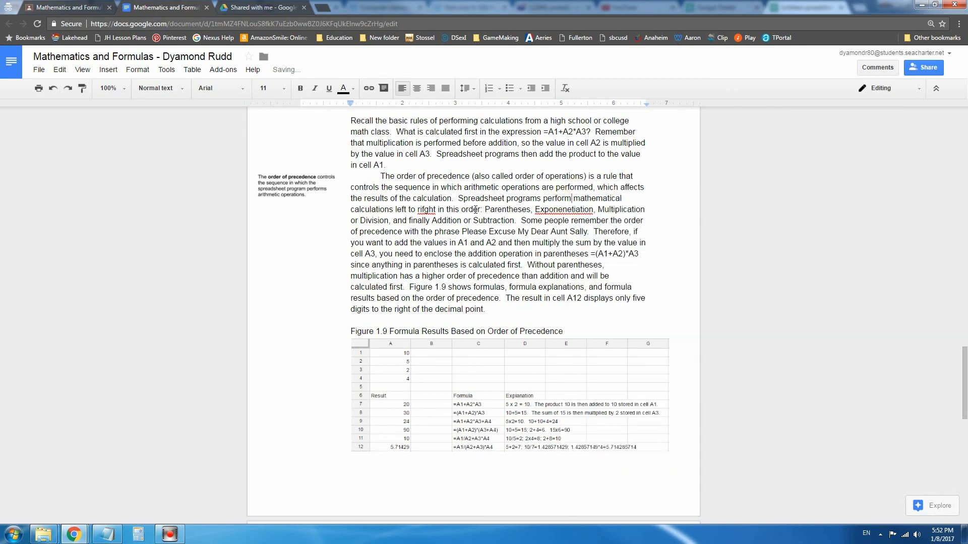